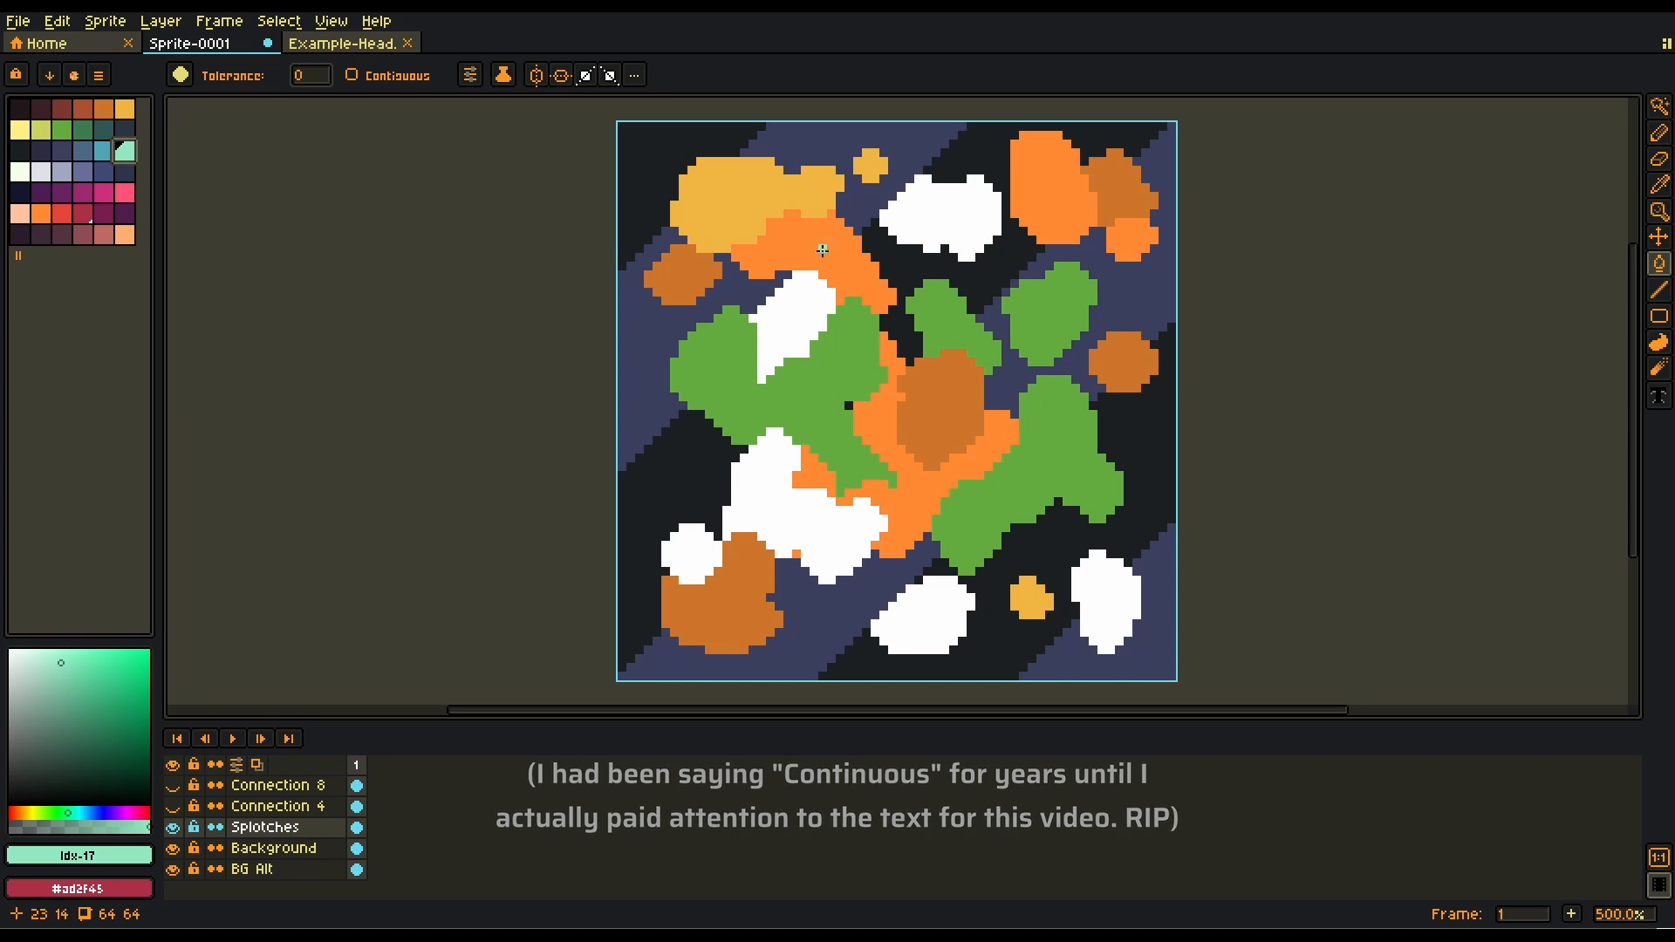
Test-fill all white splotches with mint using the non-contiguous Paint Bucket, redo it once for comparison, and undo the fill.
{"action": "left_click", "coordinate": [796, 315]}
{"action": "key", "text": "ctrl+z"}
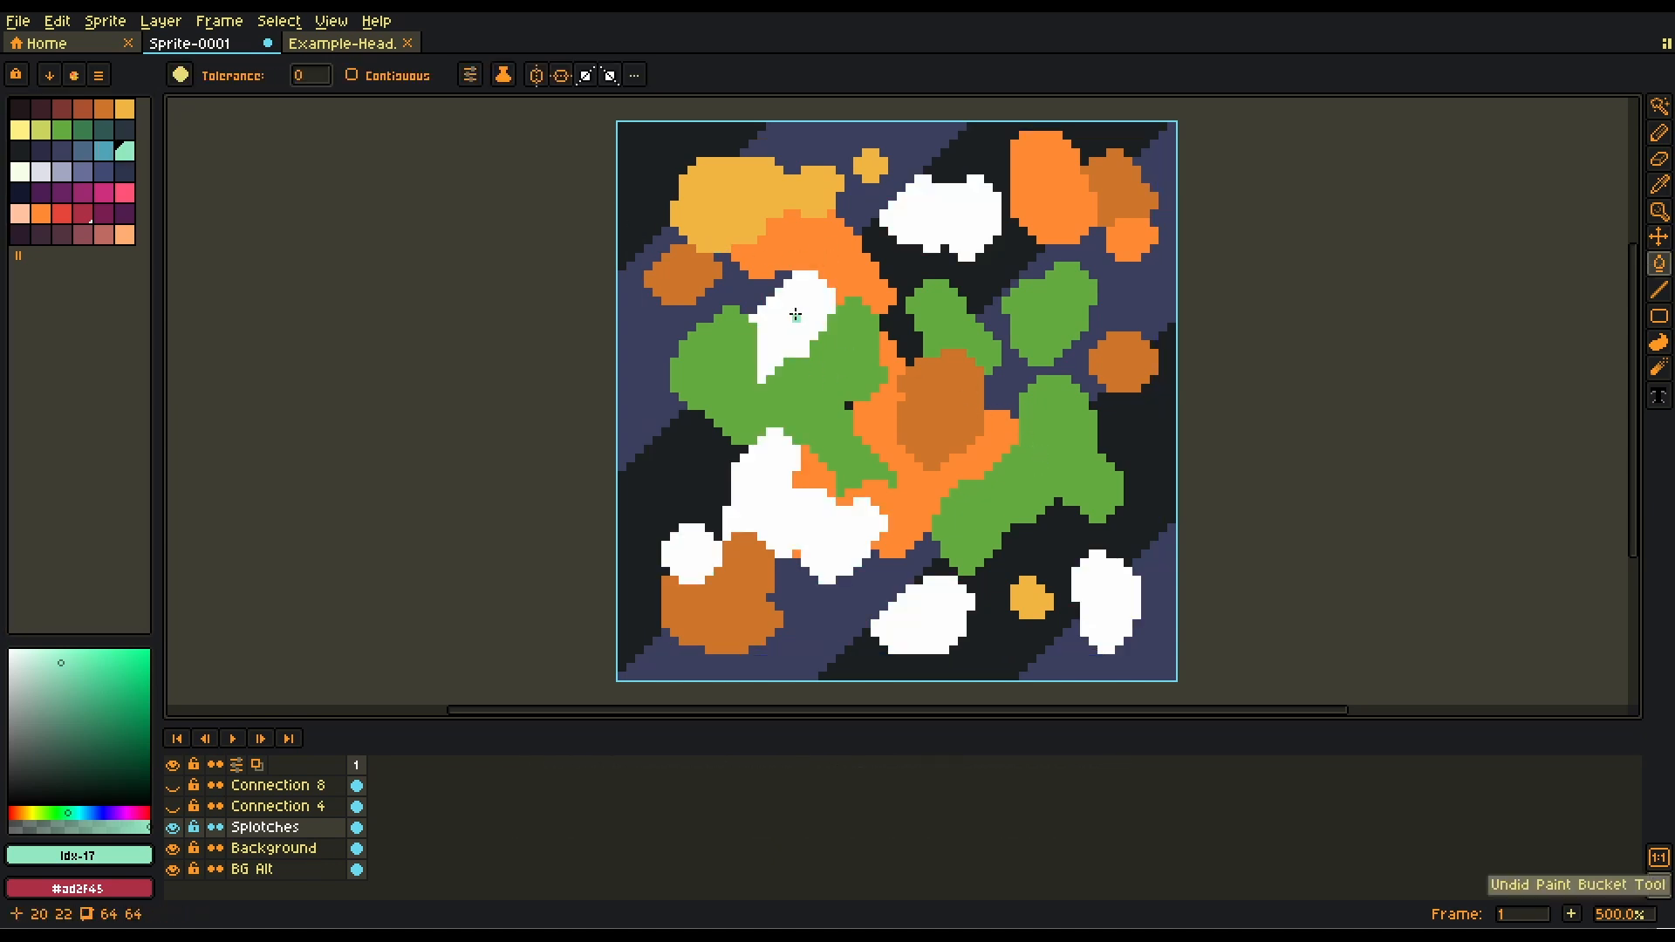
{"action": "key", "text": "ctrl+y"}
{"action": "key", "text": "ctrl+z"}
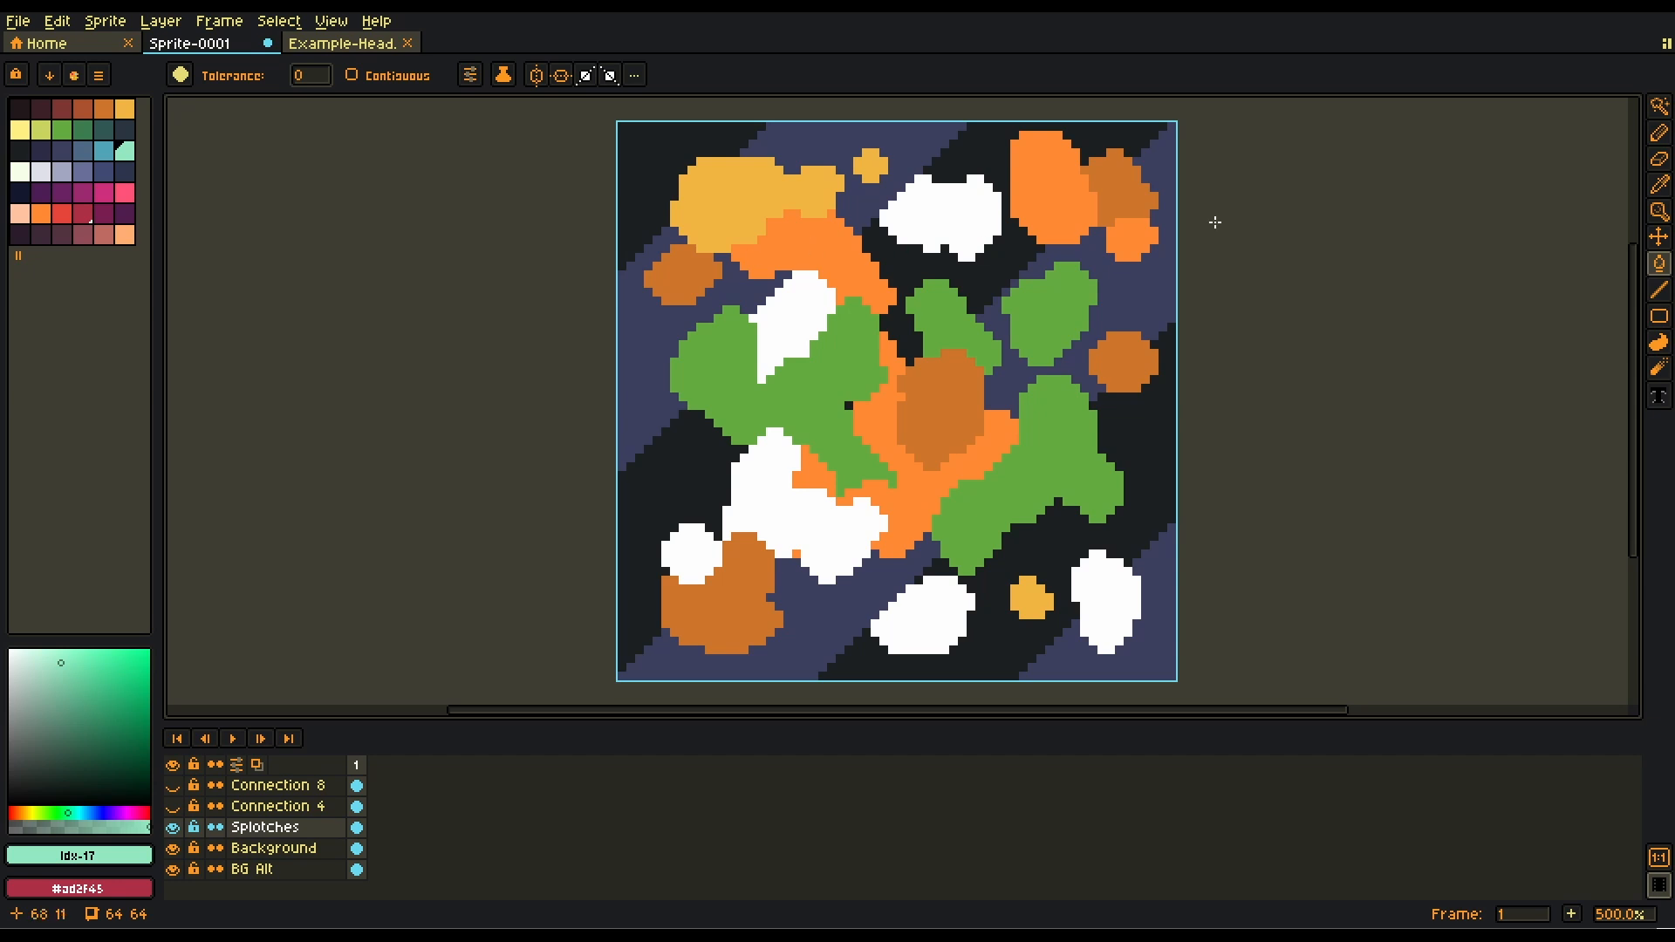
Select a rectangular area of about 48 × 42 pixels over the canvas's upper part and return to the Paint Bucket.
{"action": "left_click", "coordinate": [1658, 107]}
{"action": "left_click", "coordinate": [1529, 108]}
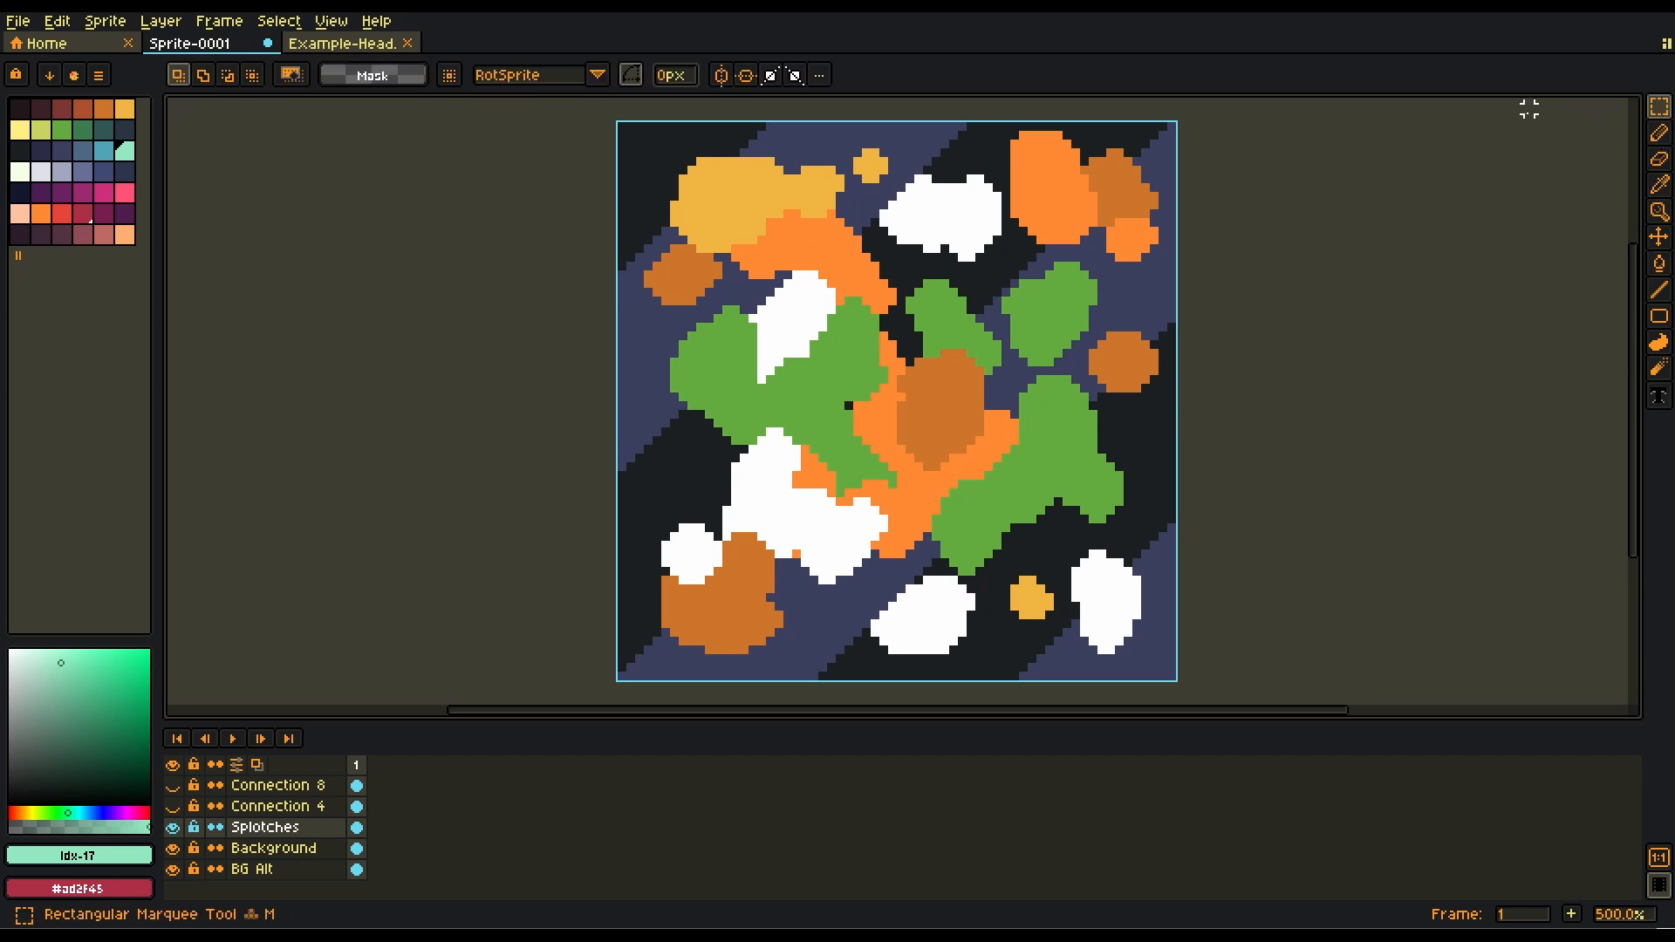
{"action": "mouse_move", "coordinate": [656, 124]}
{"action": "left_mouse_down"}
{"action": "mouse_move", "coordinate": [841, 206]}
{"action": "mouse_move", "coordinate": [1050, 352]}
{"action": "mouse_move", "coordinate": [1073, 489]}
{"action": "left_mouse_up"}
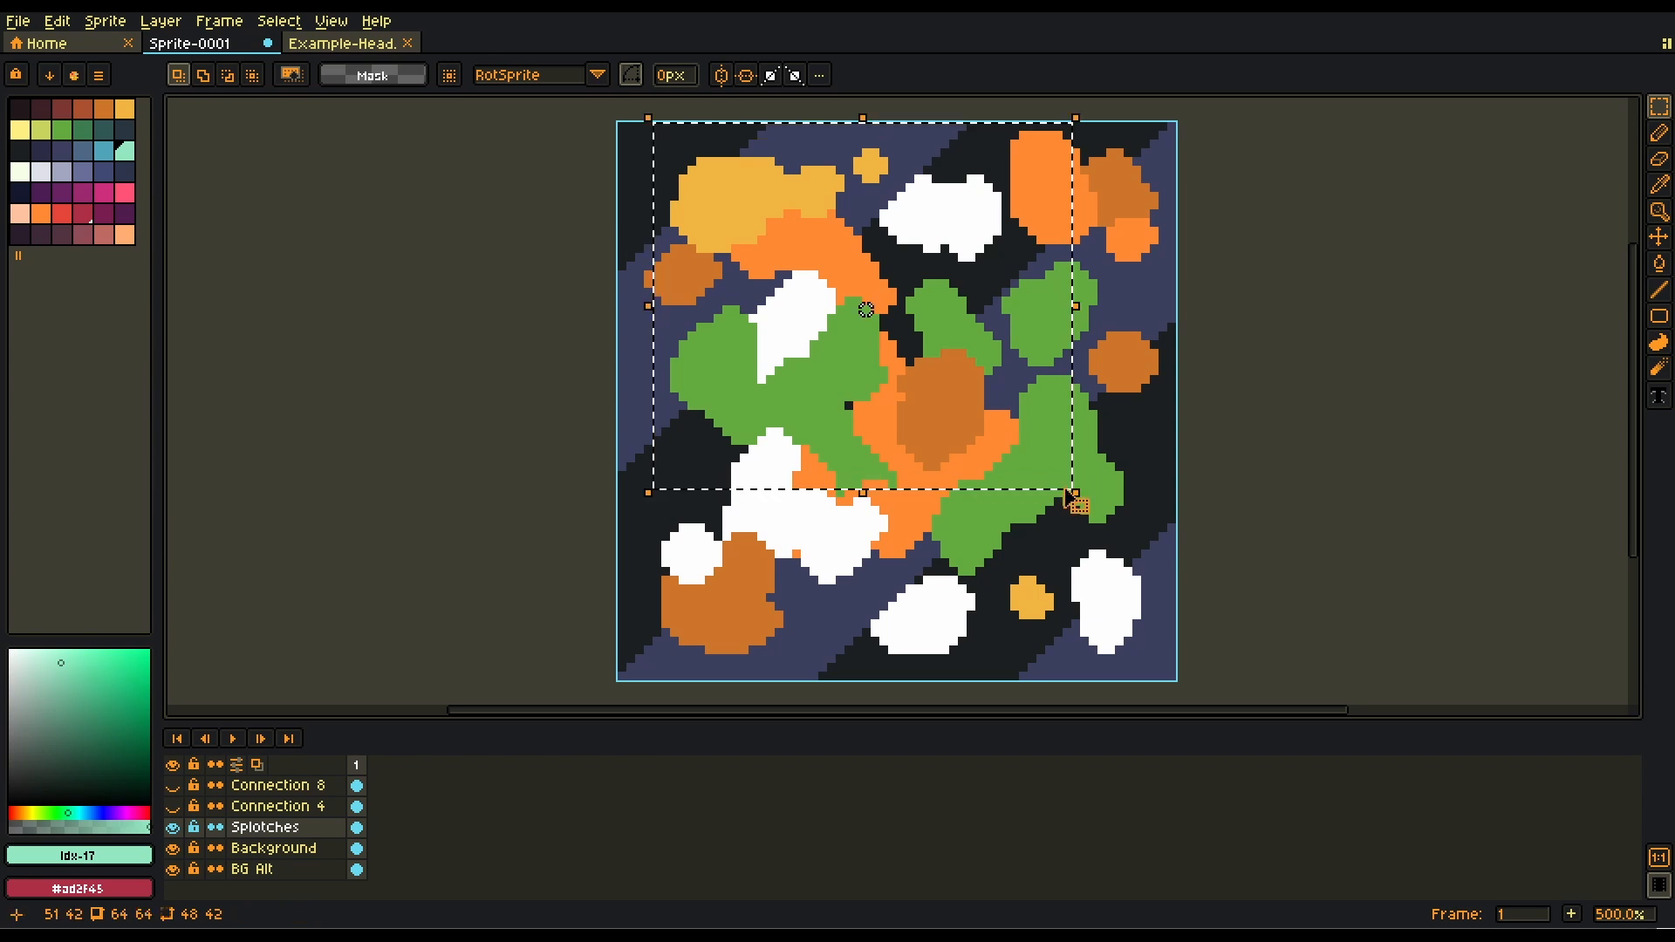
{"action": "key", "text": "g"}
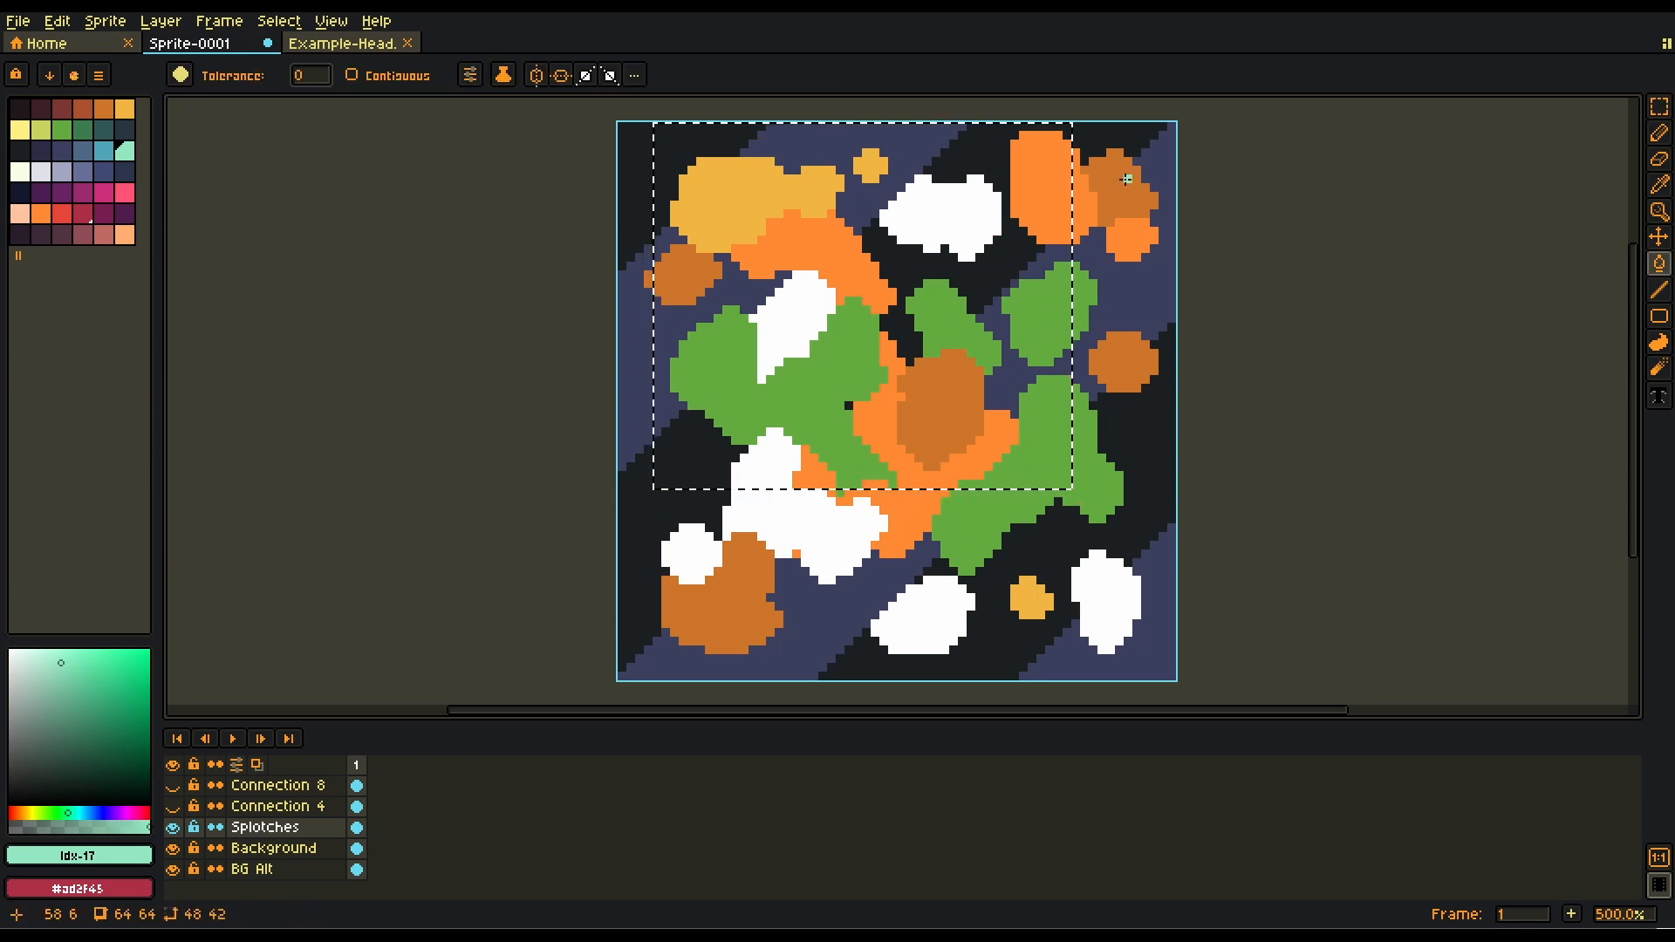
Test-fill the white splotches inside the rectangular selection with mint, undo the fill and deselect.
{"action": "left_click", "coordinate": [1658, 107]}
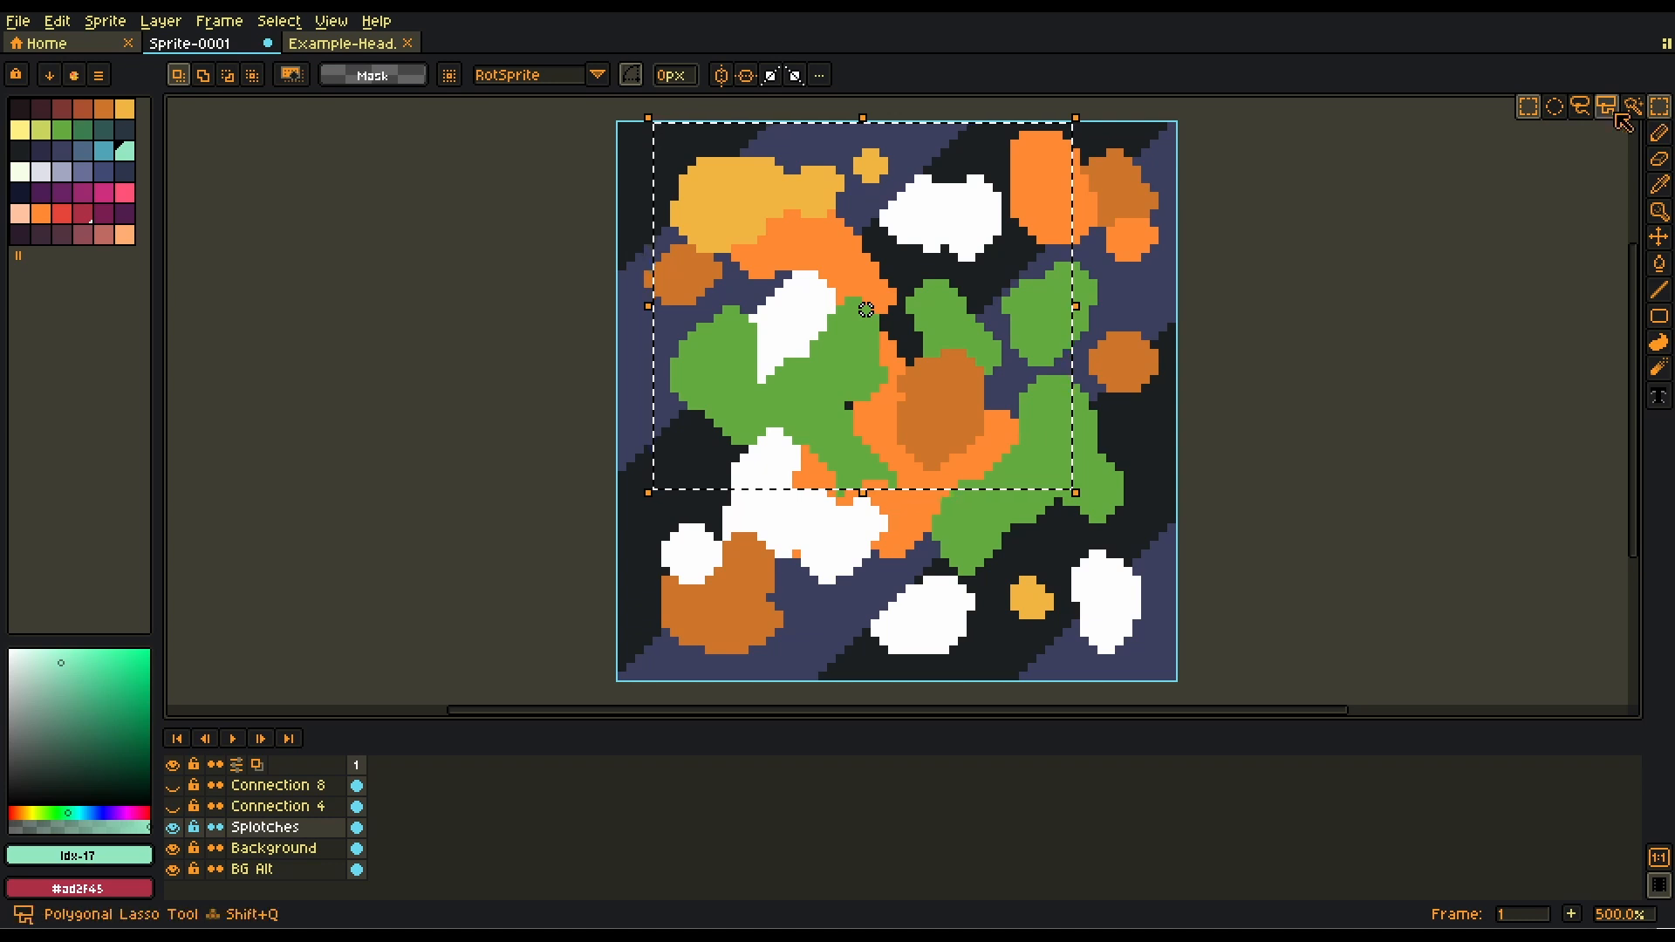
{"action": "key", "text": "g"}
{"action": "left_click", "coordinate": [941, 206]}
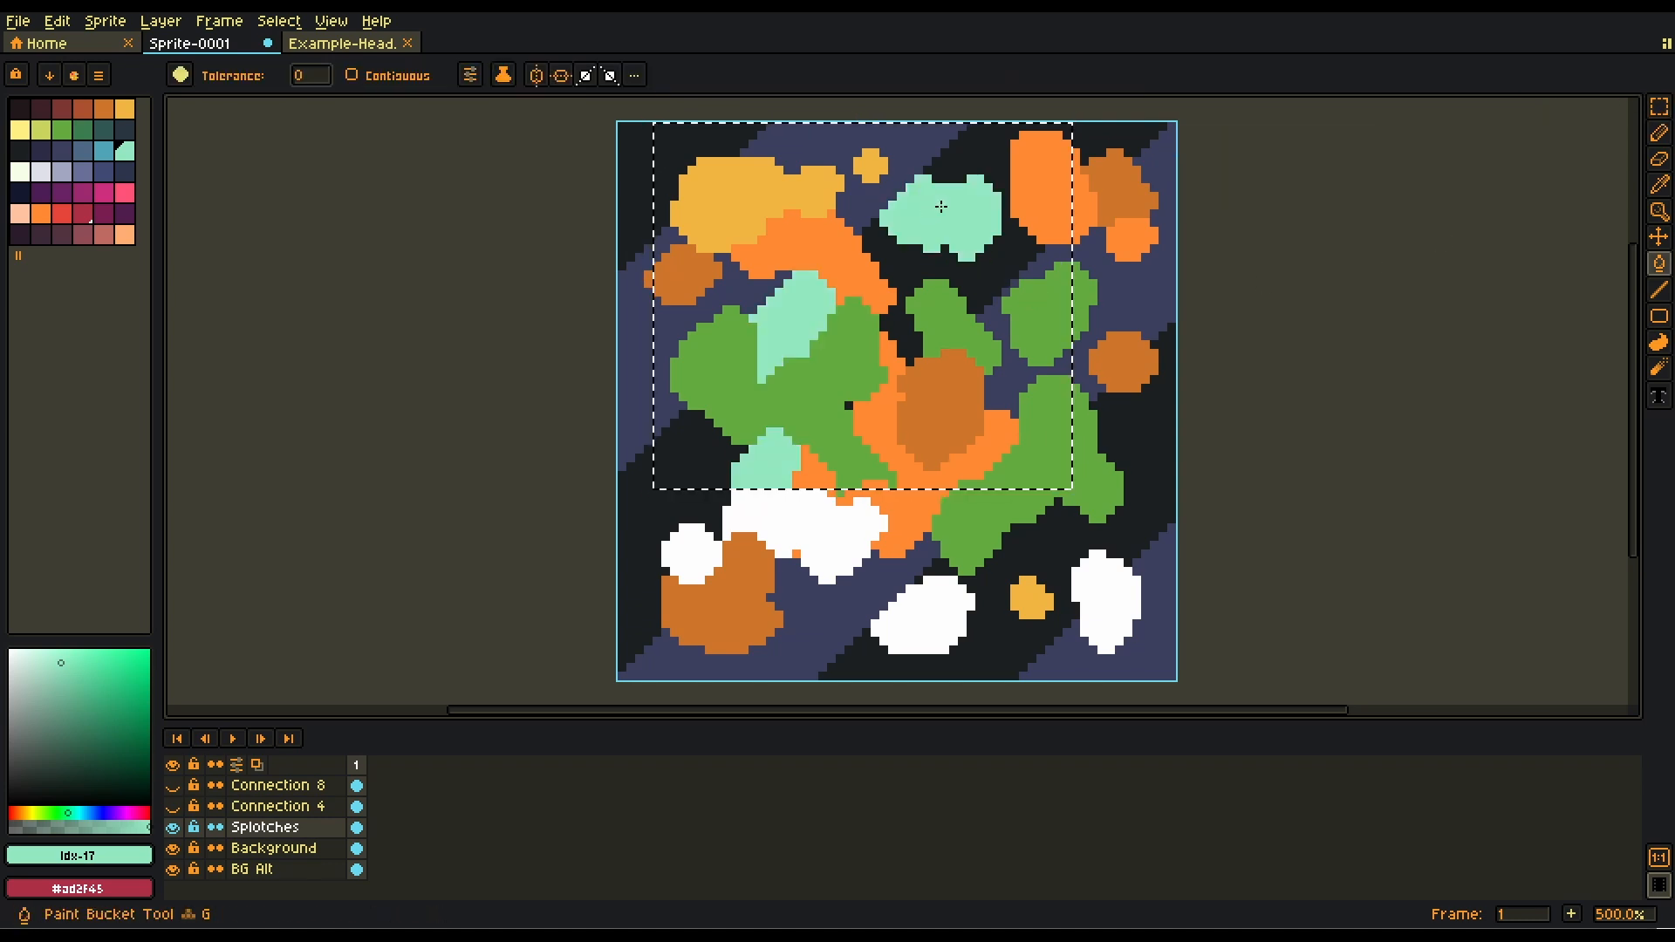
{"action": "key", "text": "ctrl+z"}
{"action": "key", "text": "ctrl+d"}
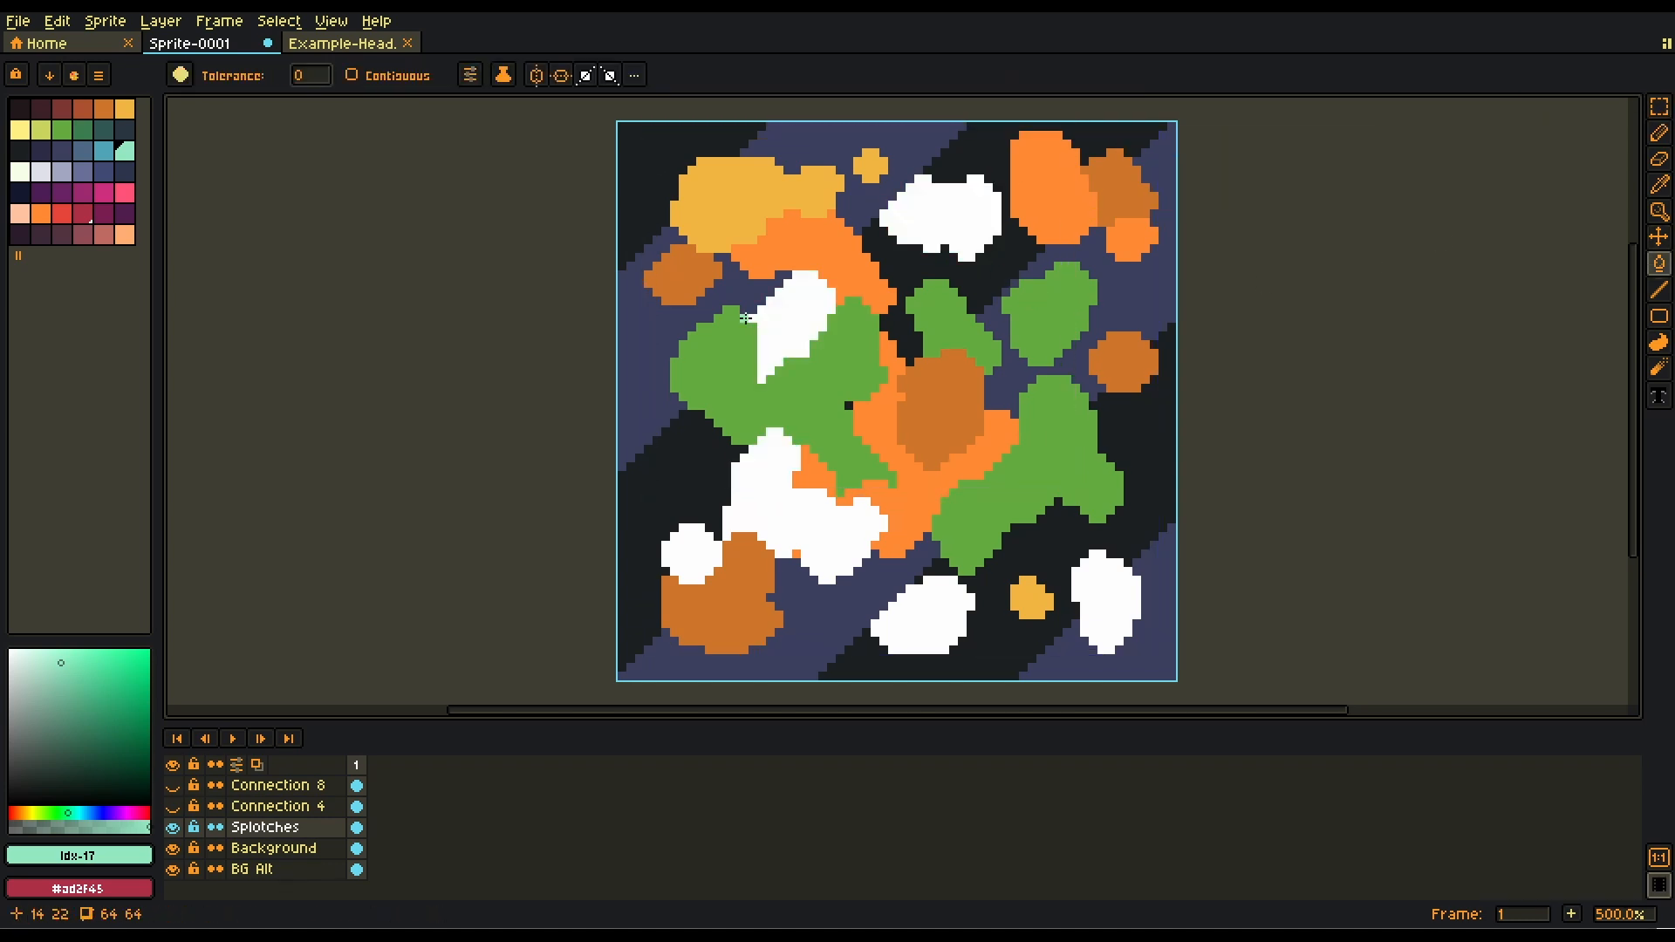
Set the Paint Bucket tolerance to 255, test-fill the artwork with mint, and undo the fill.
{"action": "left_click", "coordinate": [306, 75]}
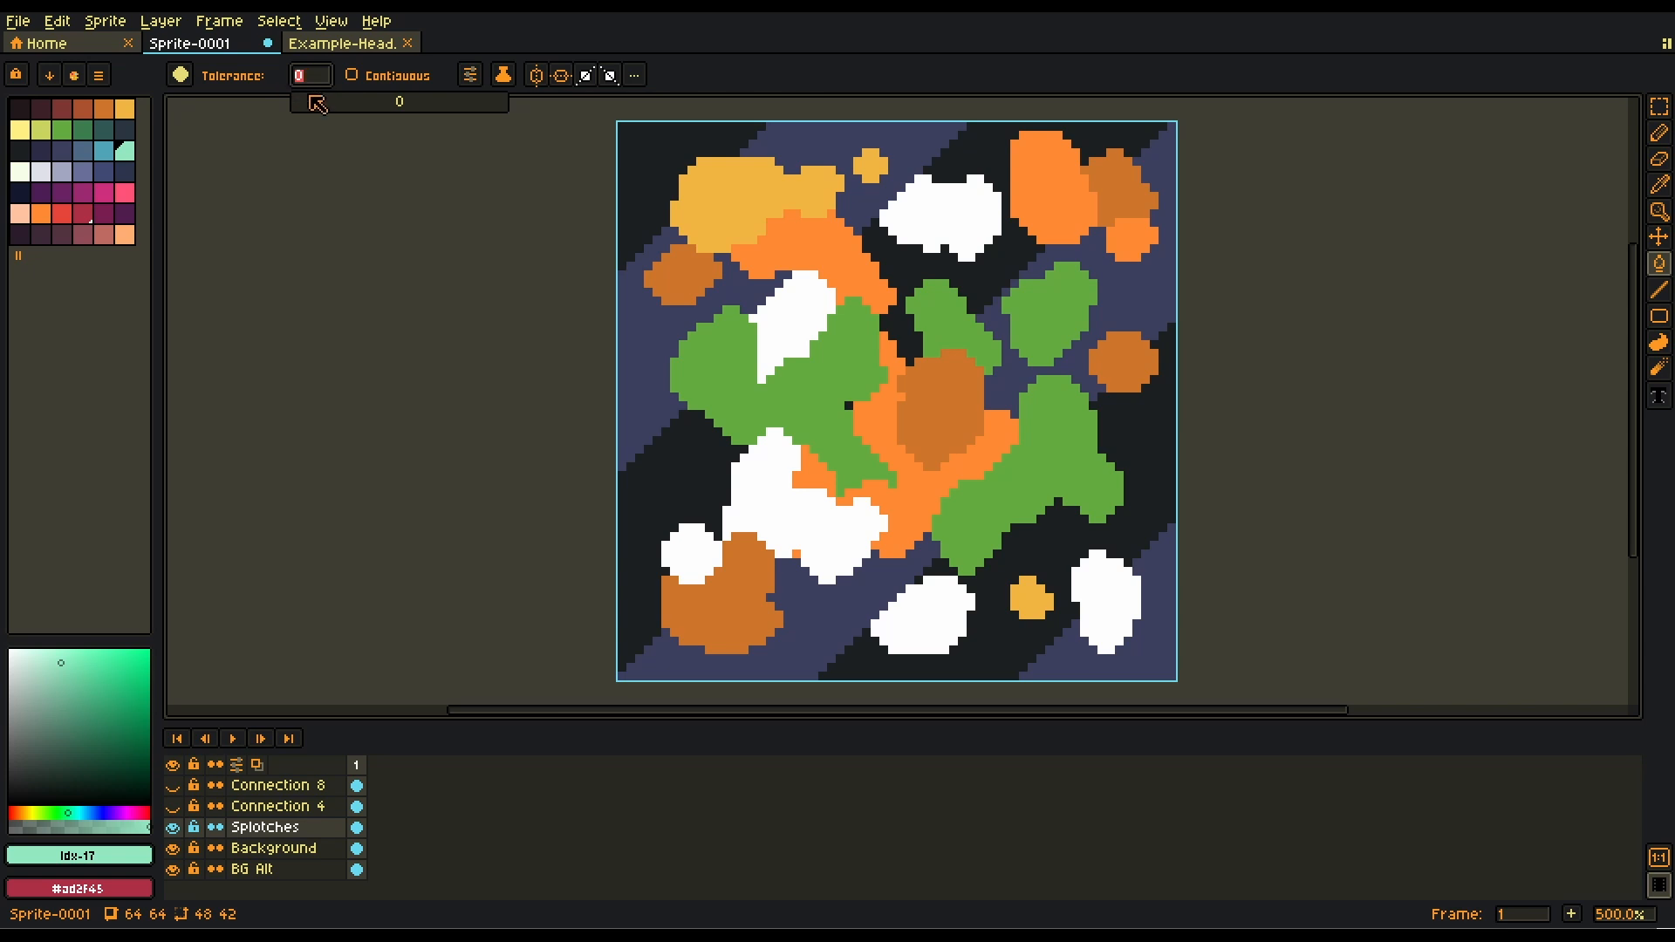
{"action": "left_click_drag", "start_coordinate": [334, 111], "coordinate": [526, 110]}
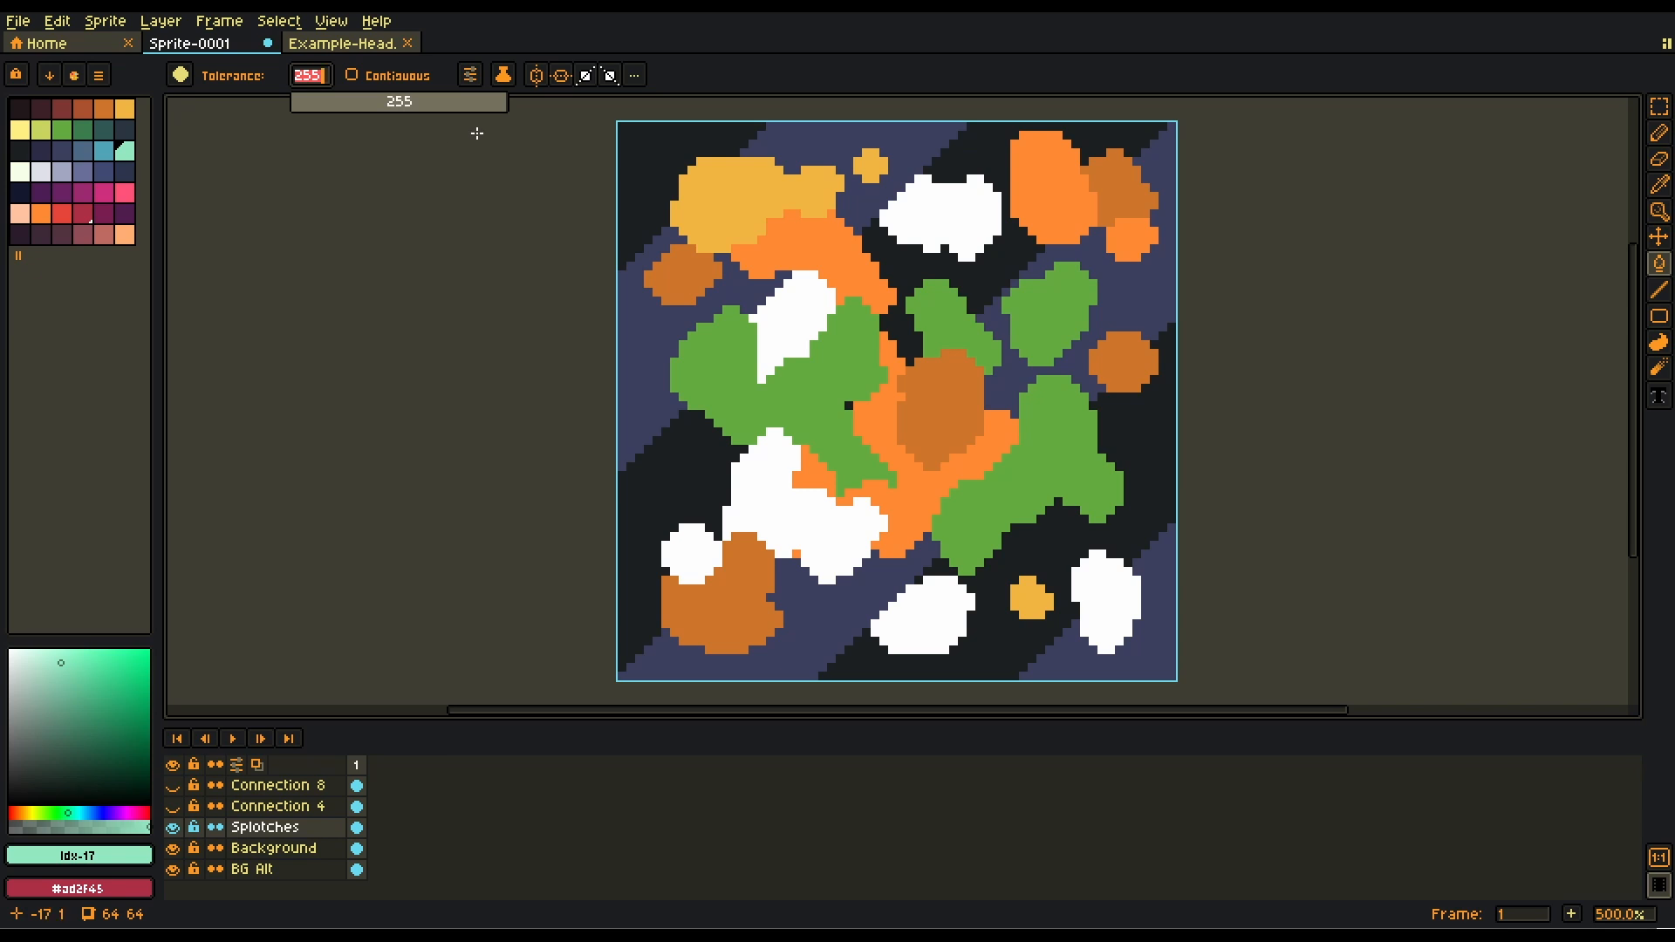
{"action": "left_click", "coordinate": [684, 149]}
{"action": "key", "text": "ctrl+z"}
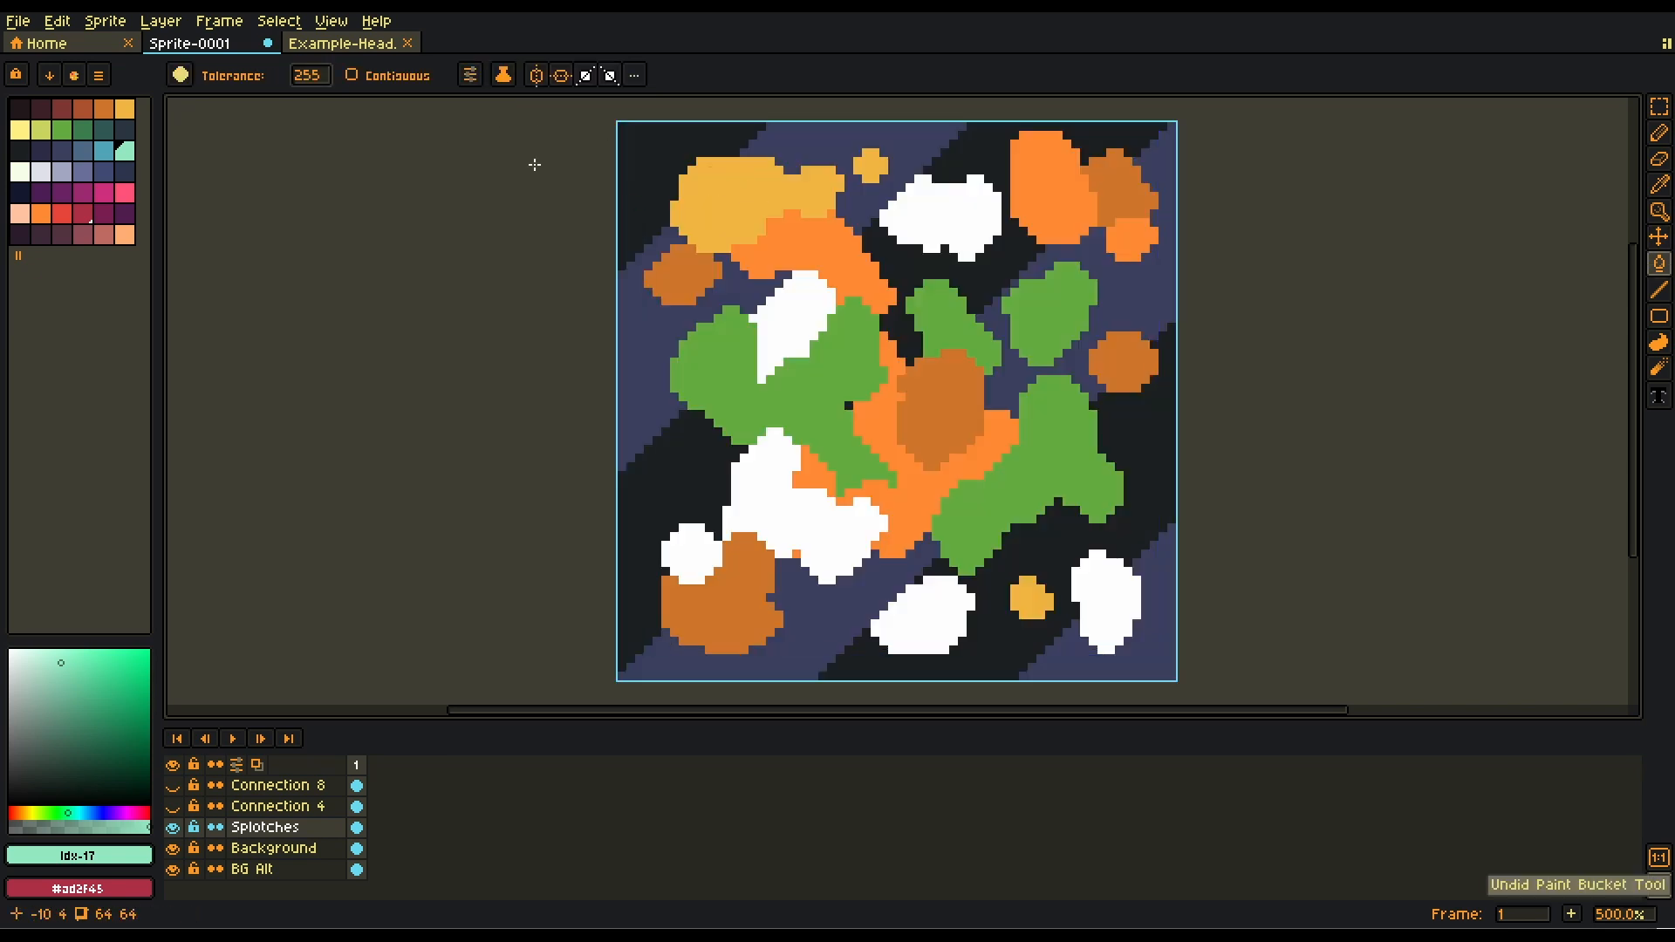
Set the fill tolerance to 0 and test-fill the orange, brown and yellow splotches with mint one by one, undoing each fill.
{"action": "left_click_drag", "start_coordinate": [307, 75], "coordinate": [269, 123]}
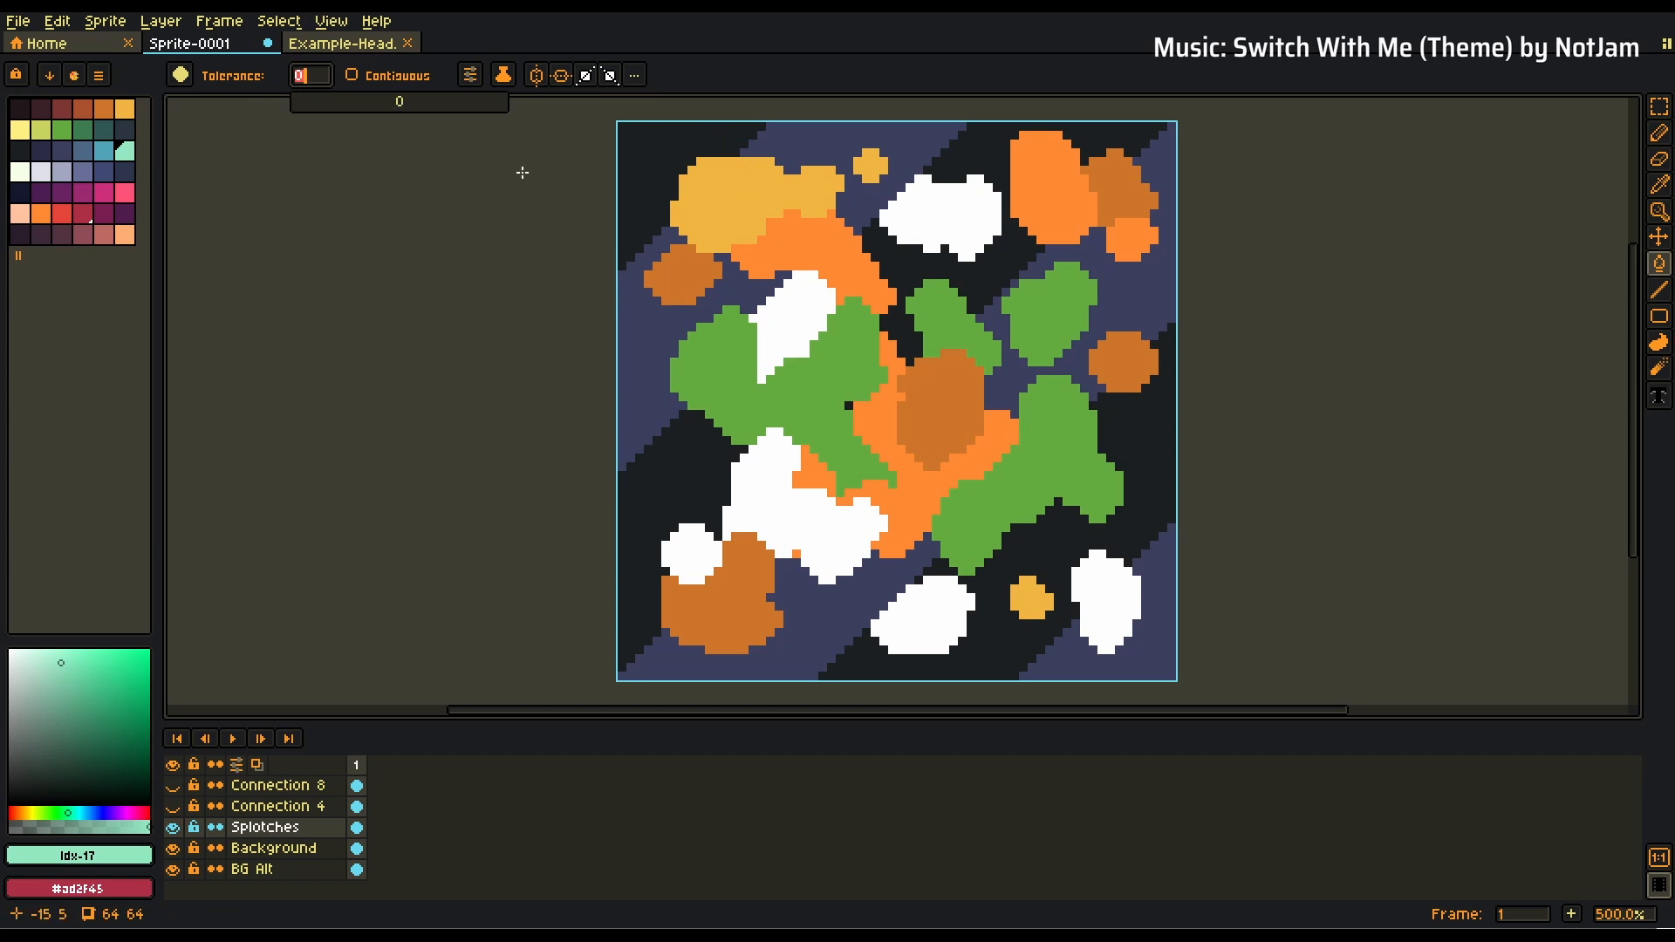
{"action": "left_click", "coordinate": [820, 246]}
{"action": "key", "text": "m"}
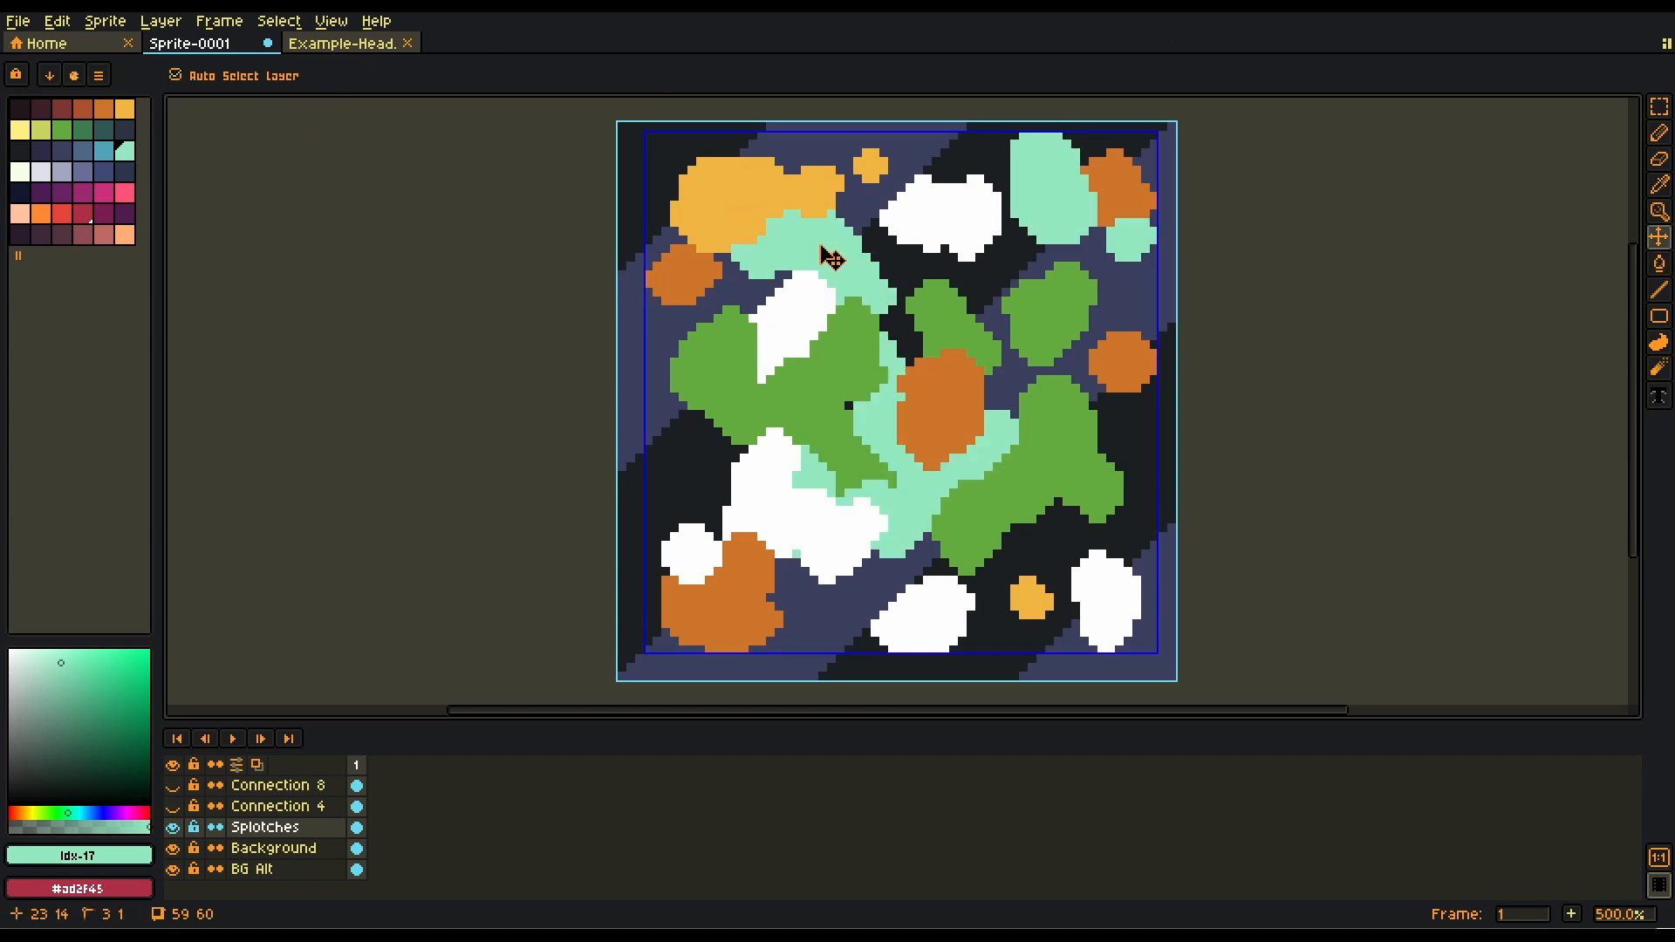
{"action": "key", "text": "ctrl+z"}
{"action": "left_click", "coordinate": [696, 271]}
{"action": "key", "text": "ctrl+z"}
{"action": "left_click", "coordinate": [752, 208]}
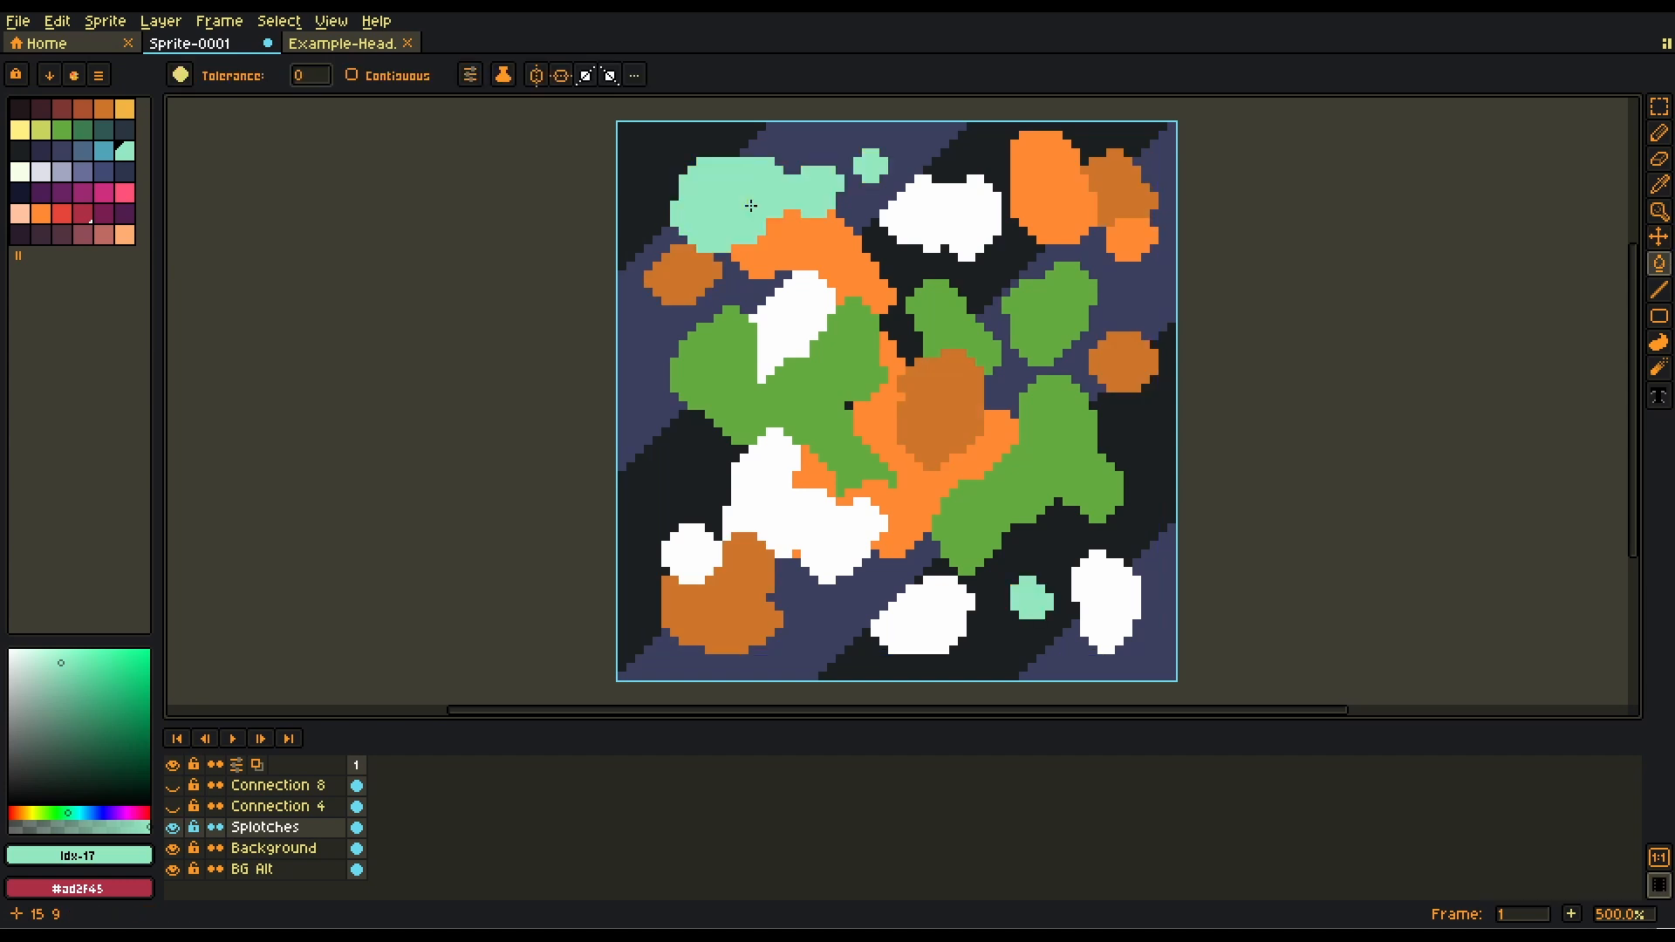
{"action": "key", "text": "ctrl+z"}
{"action": "key", "text": "g"}
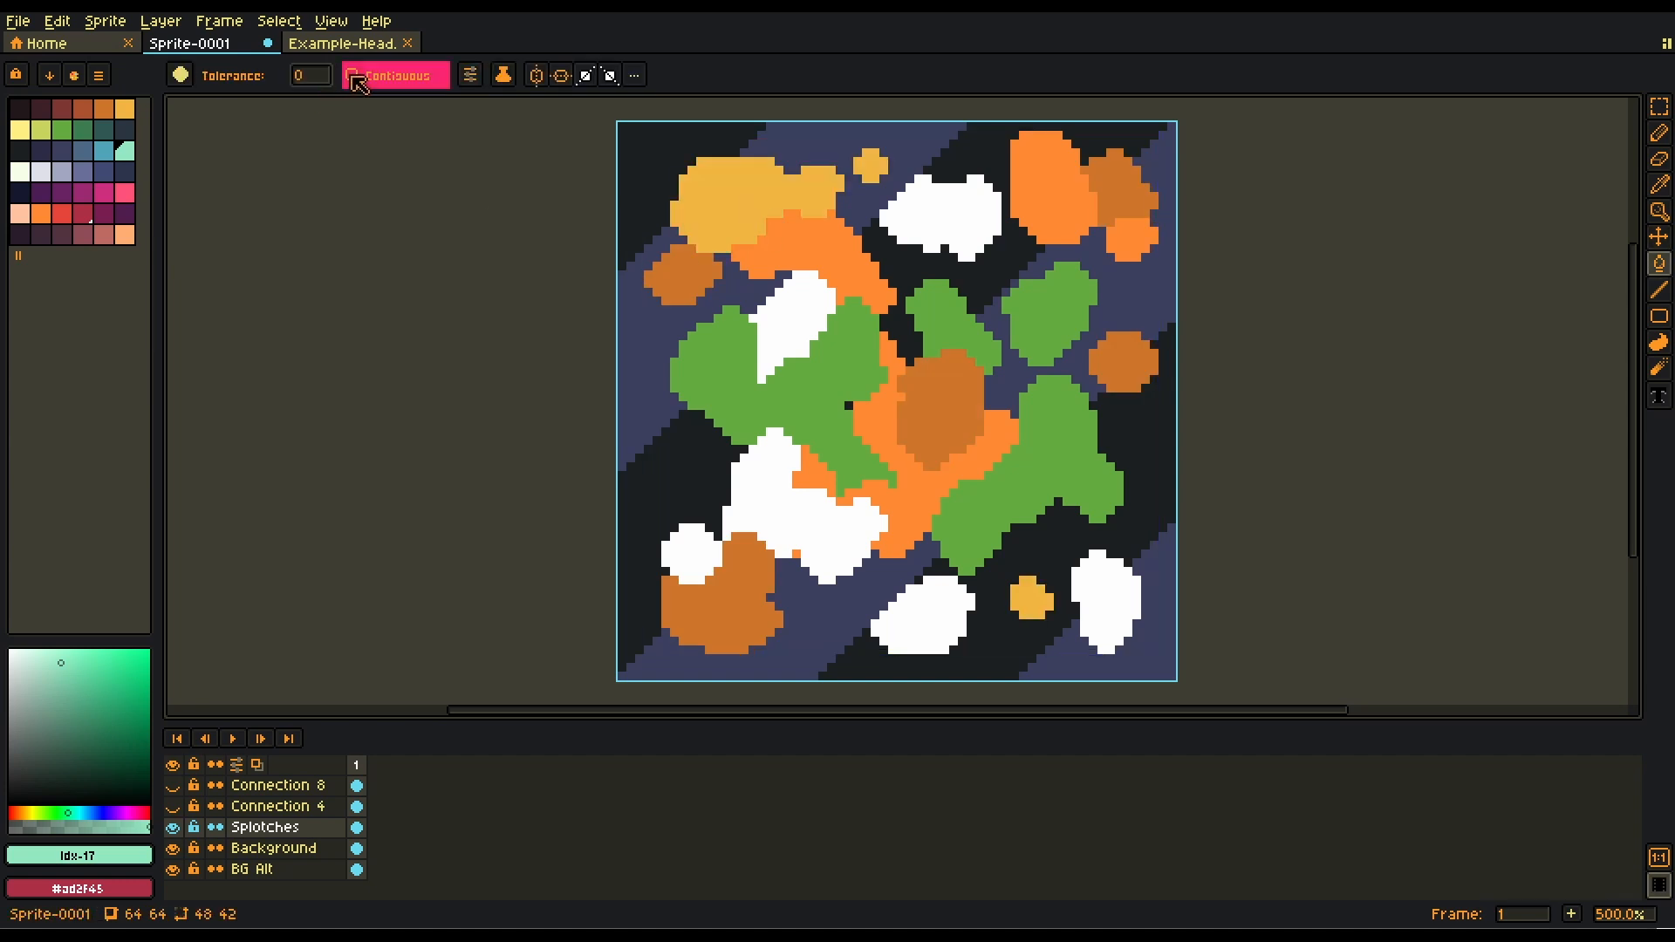
Set the fill tolerance to 88, test-fill from the upper orange splotch with mint, and undo the fill.
{"action": "left_click_drag", "start_coordinate": [313, 77], "coordinate": [380, 99]}
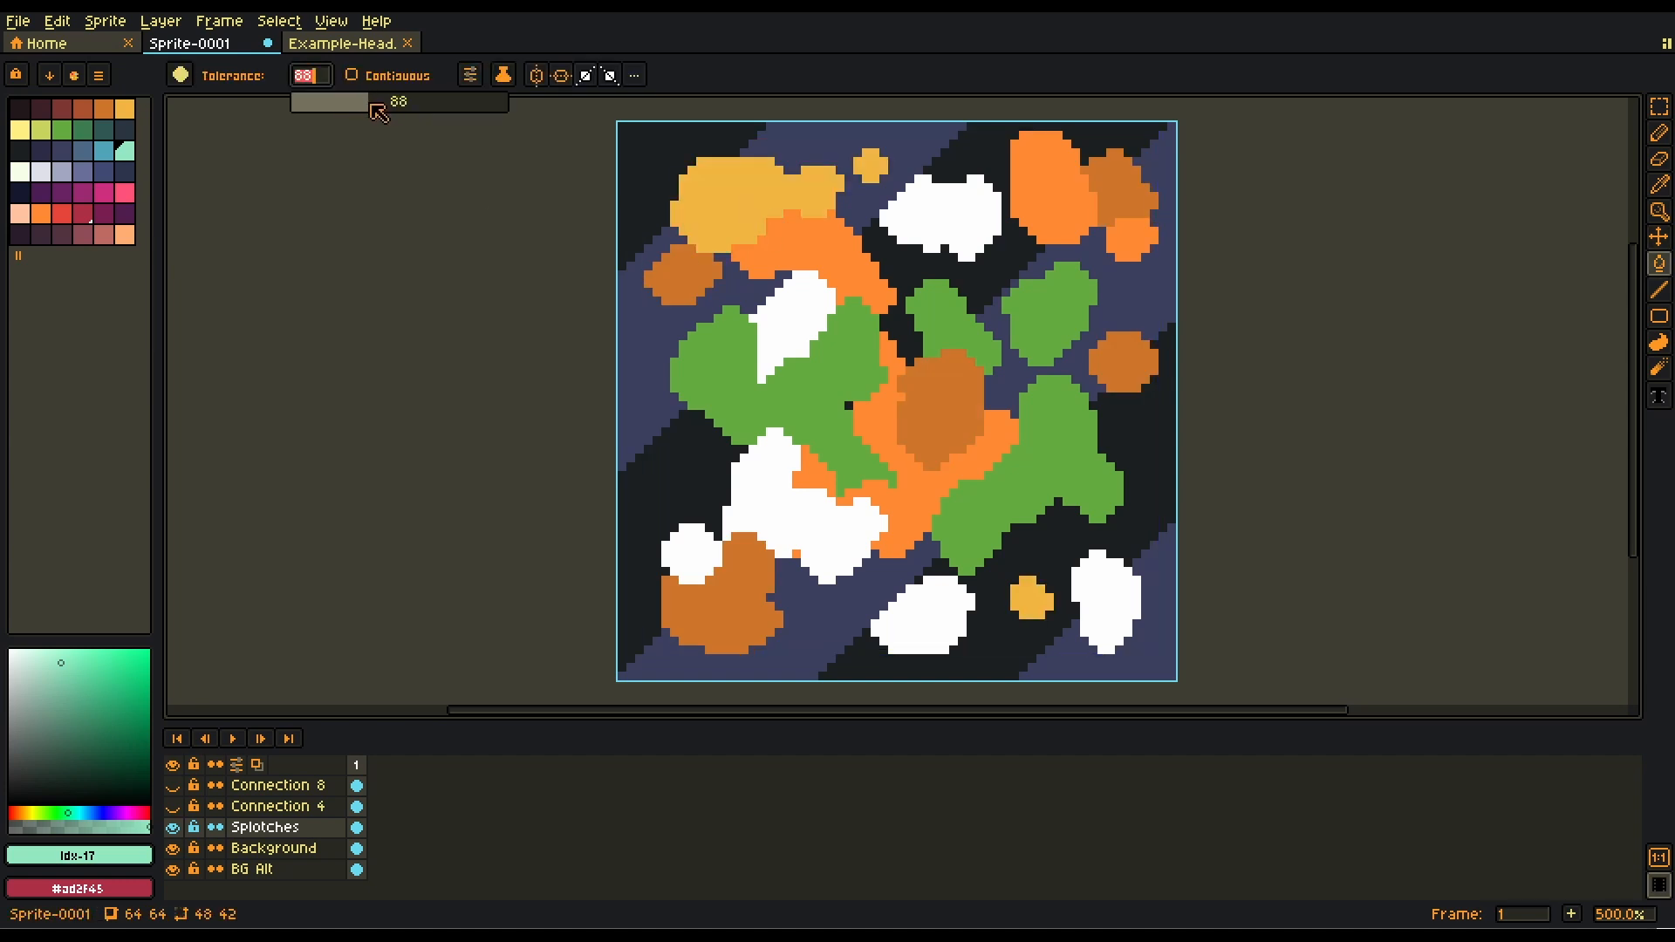
{"action": "left_click", "coordinate": [815, 232]}
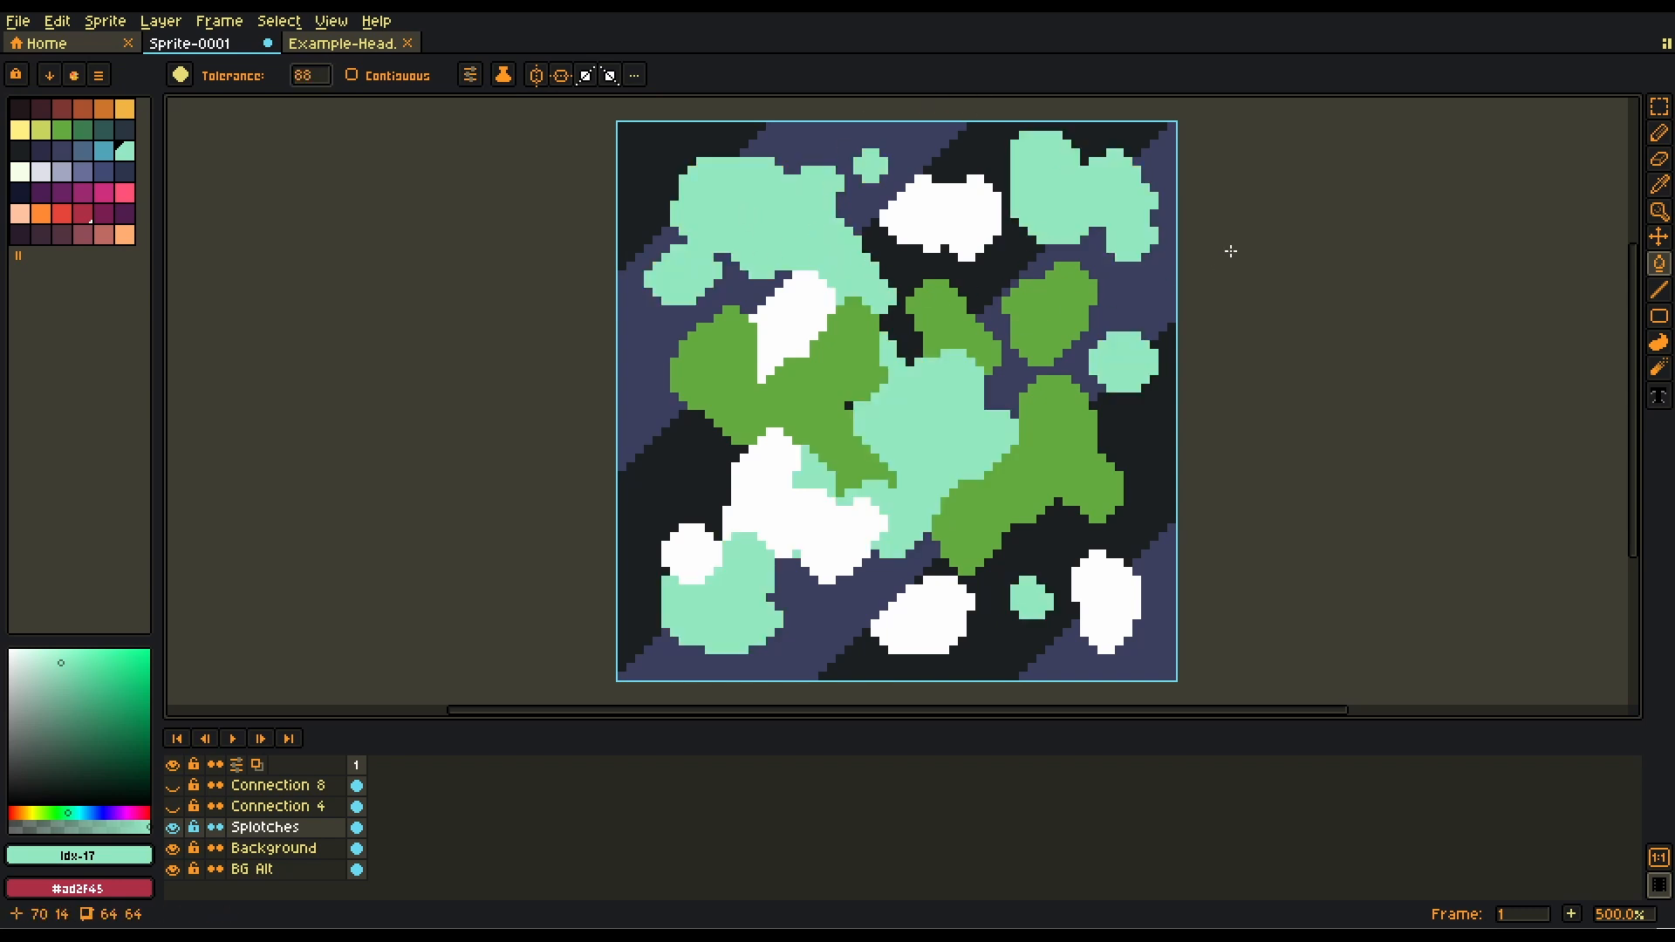
{"action": "key", "text": "ctrl+z"}
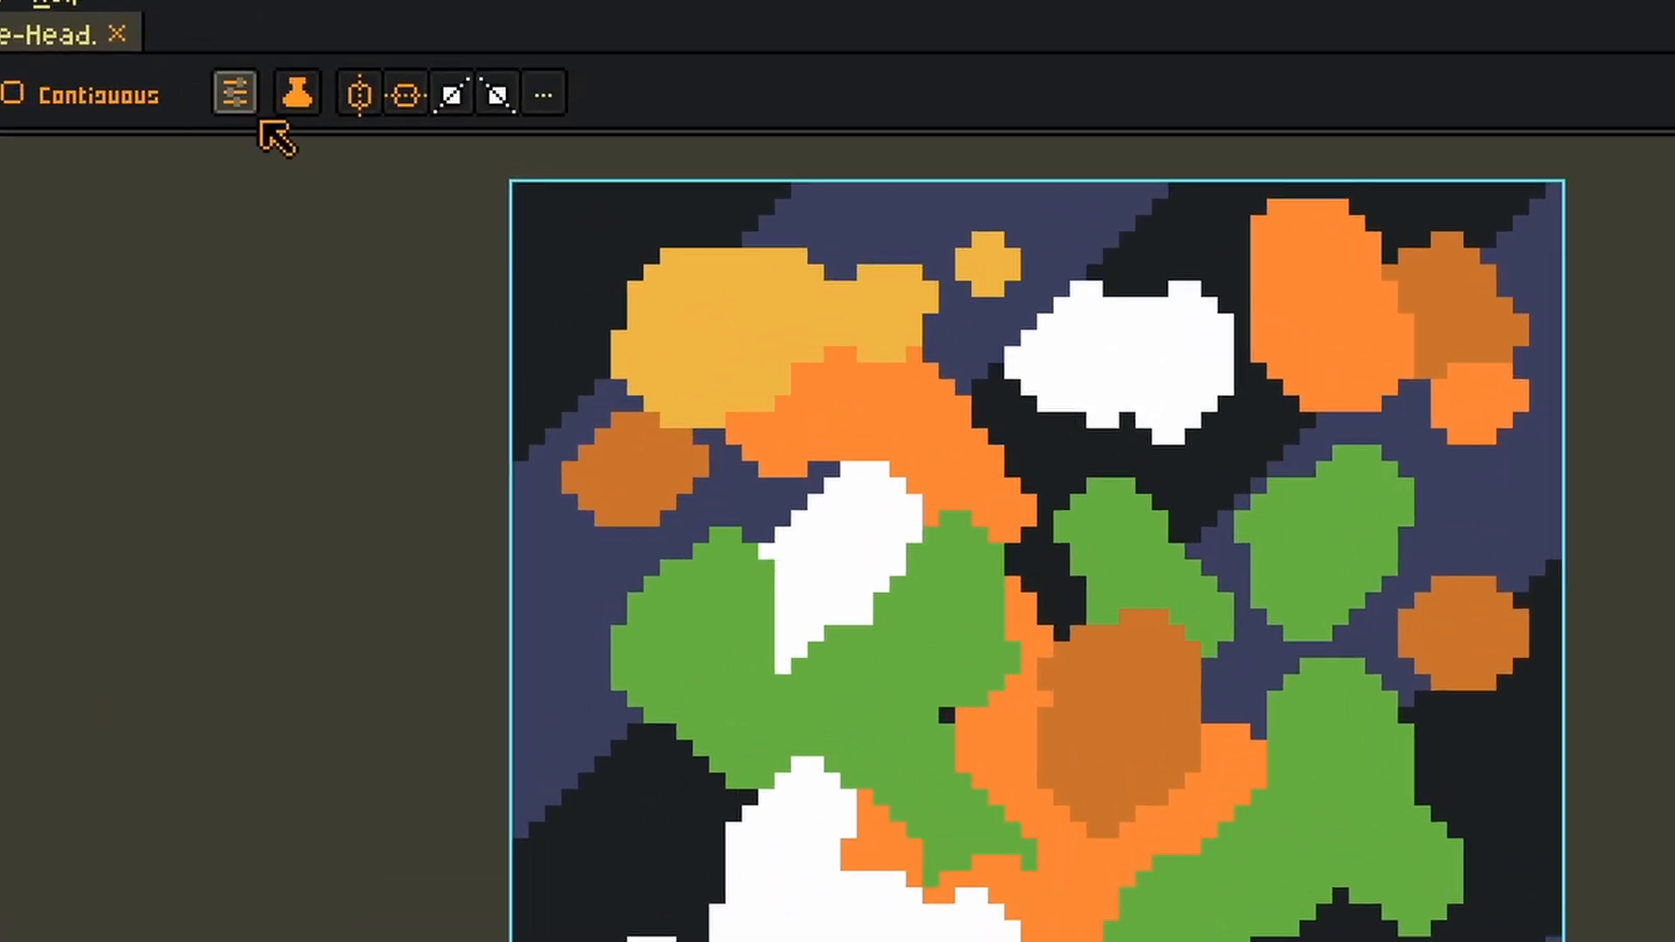
With the fill referring to the active layer, test-fill the yellow, orange and green splotches with magenta (Idx-28) and undo the fills.
{"action": "left_click", "coordinate": [245, 106]}
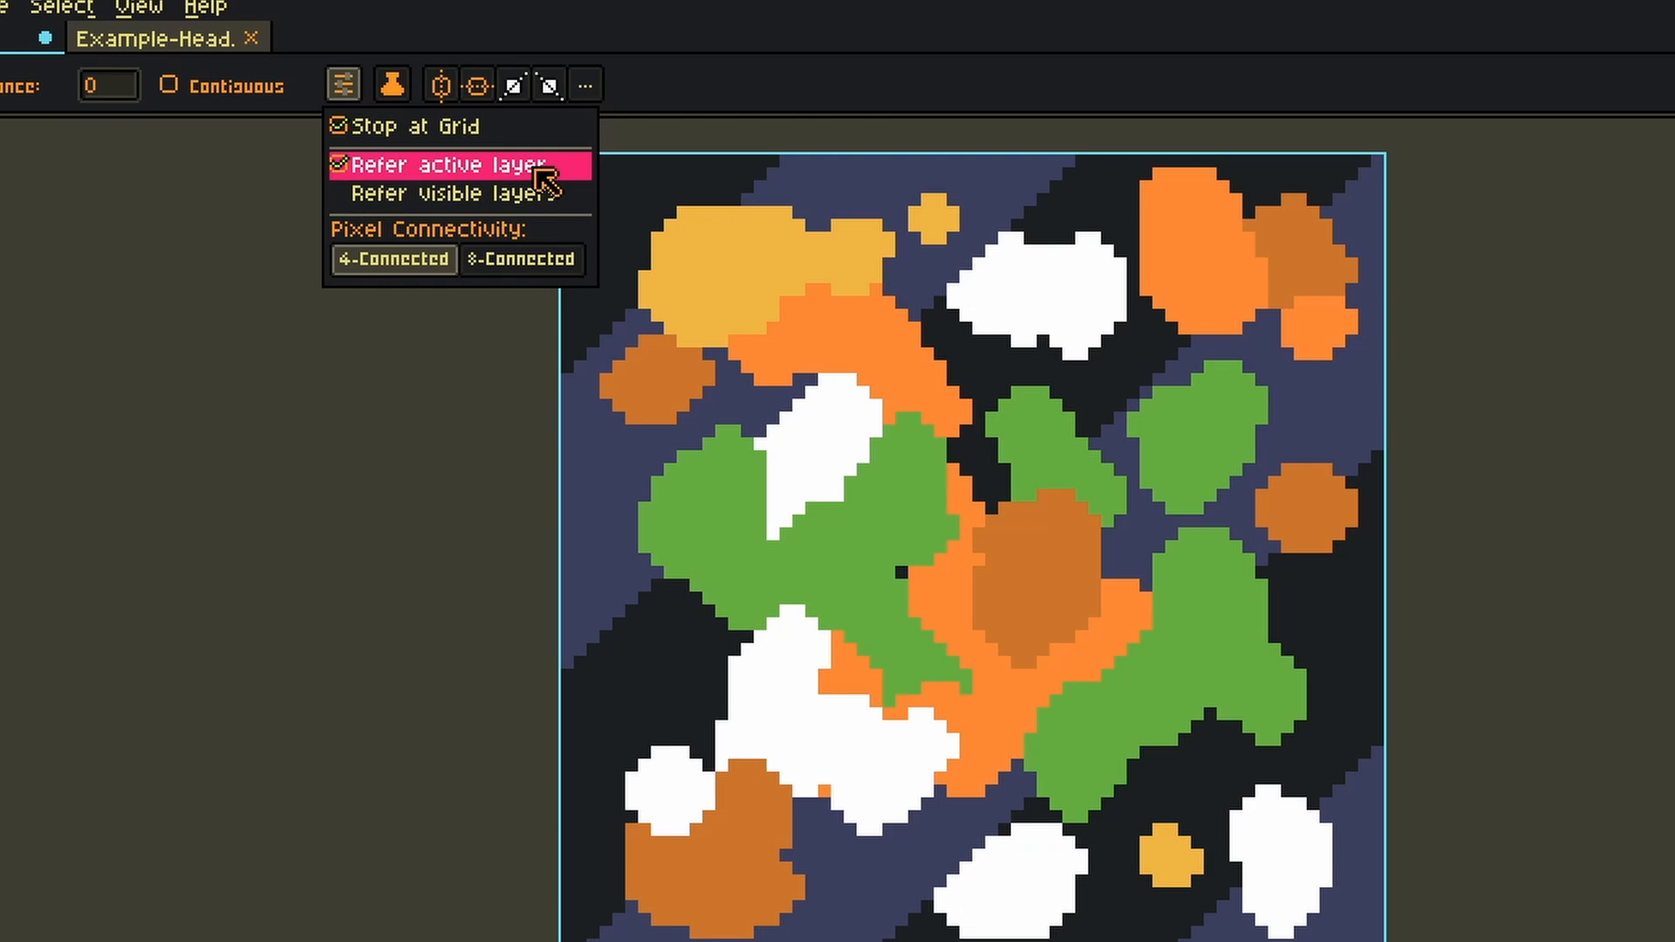
{"action": "left_click", "coordinate": [480, 203]}
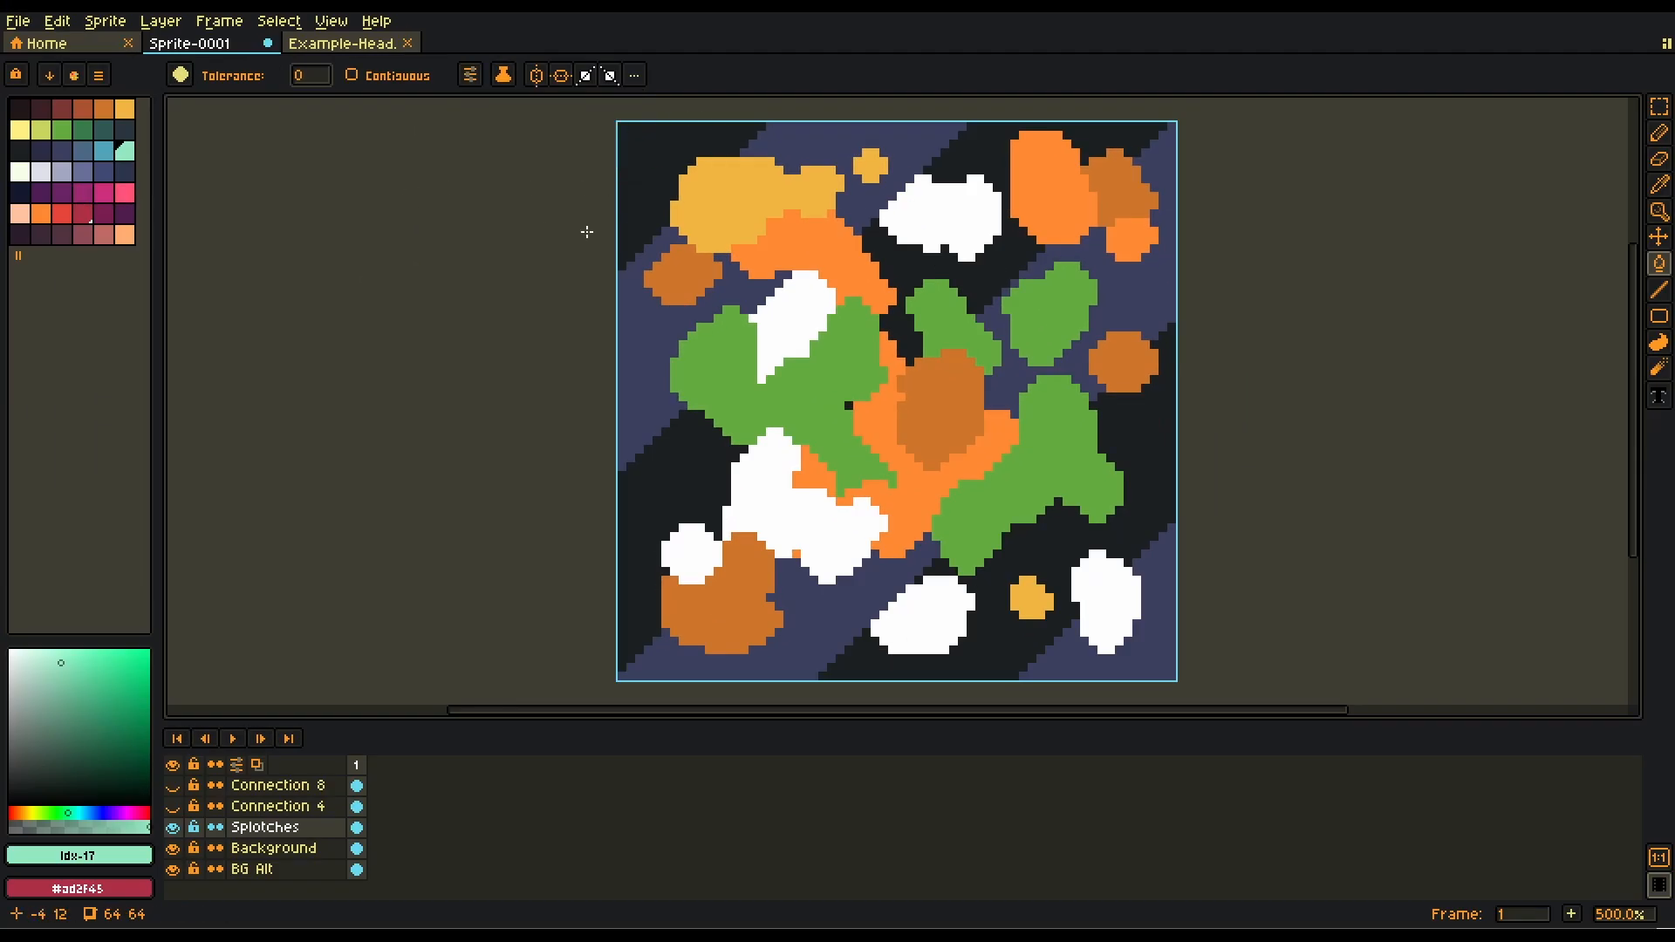
{"action": "left_click", "coordinate": [131, 192]}
{"action": "left_click", "coordinate": [103, 192]}
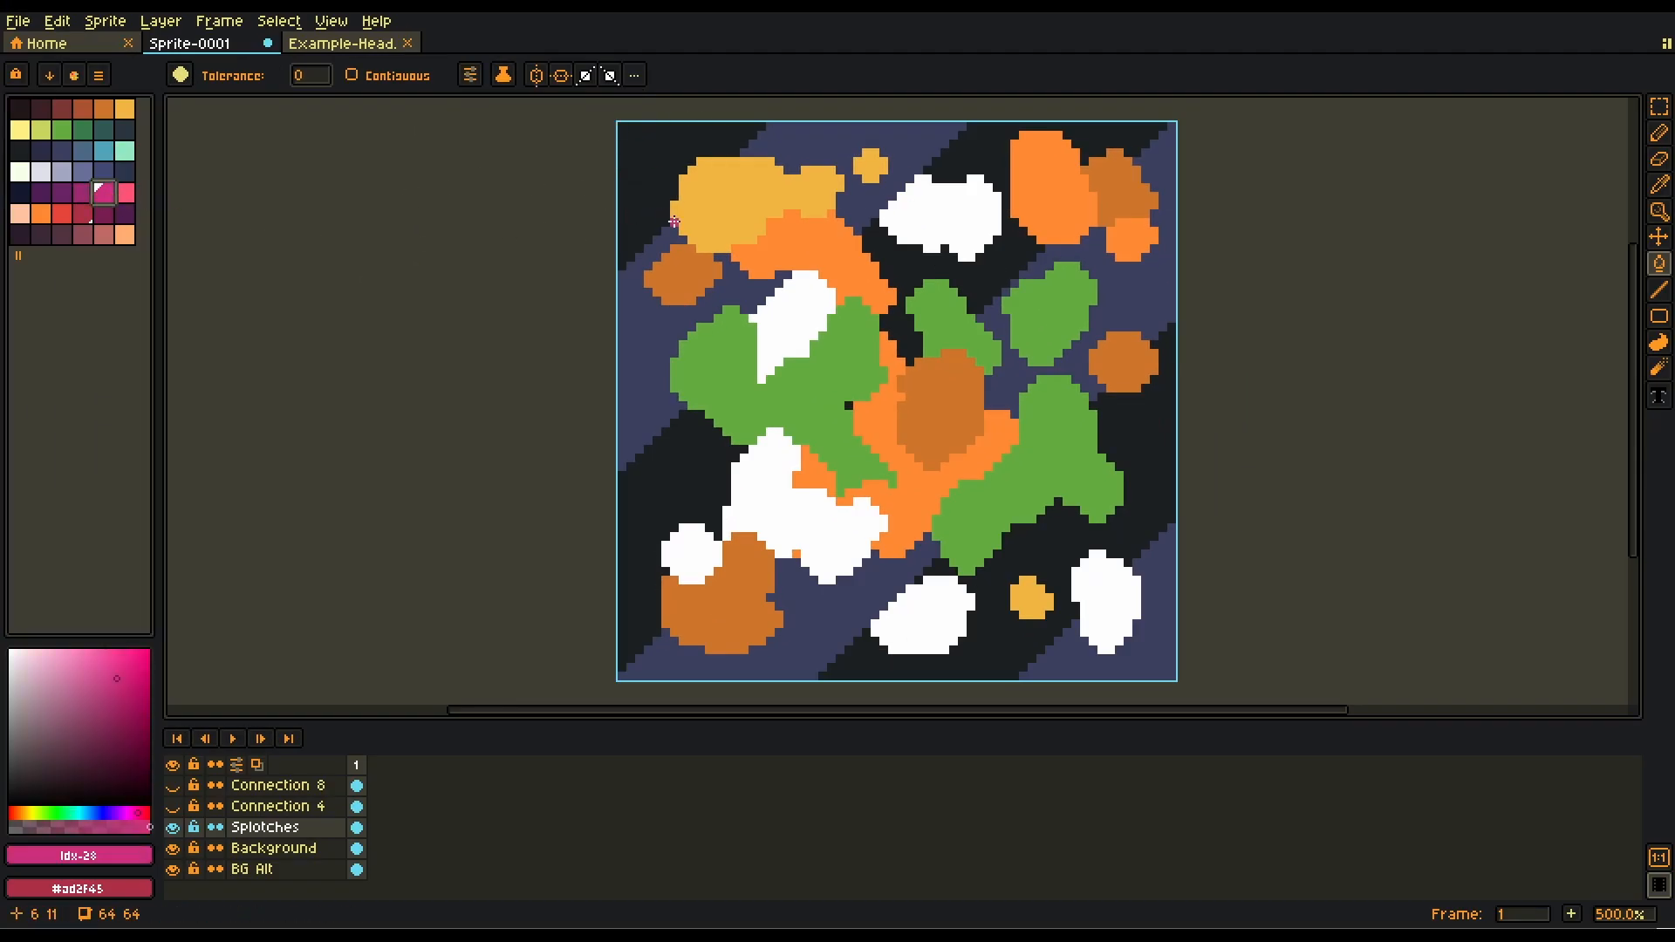
{"action": "left_click", "coordinate": [799, 195]}
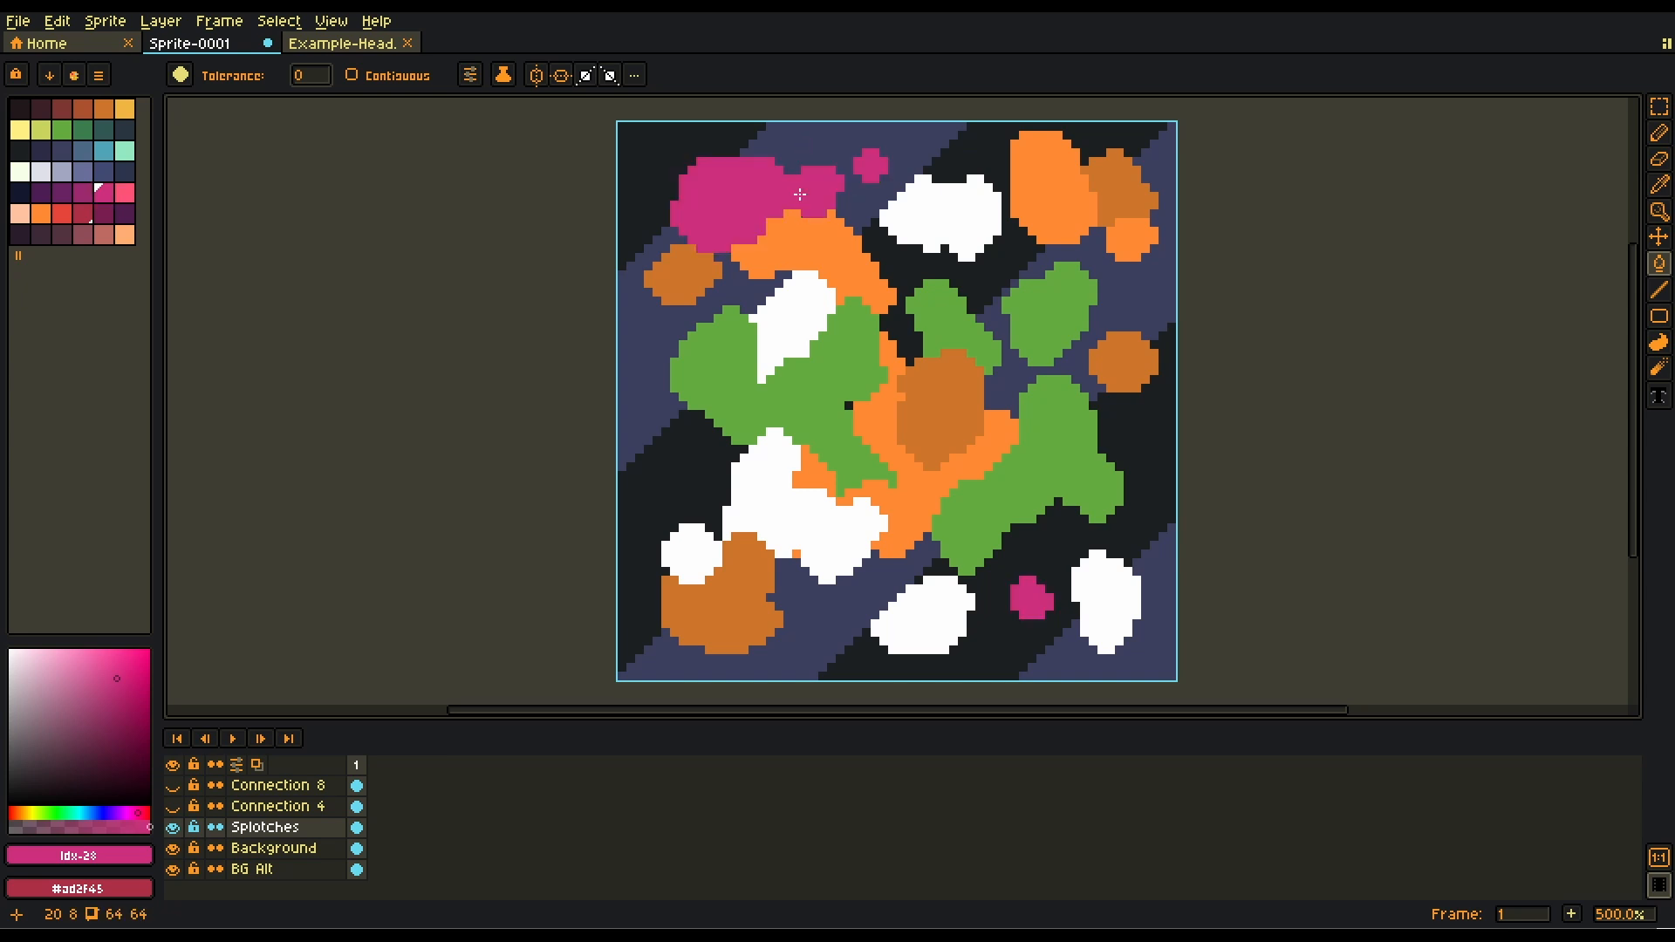
{"action": "left_click", "coordinate": [1047, 225]}
{"action": "left_click", "coordinate": [842, 388]}
{"action": "key", "text": "ctrl+z"}
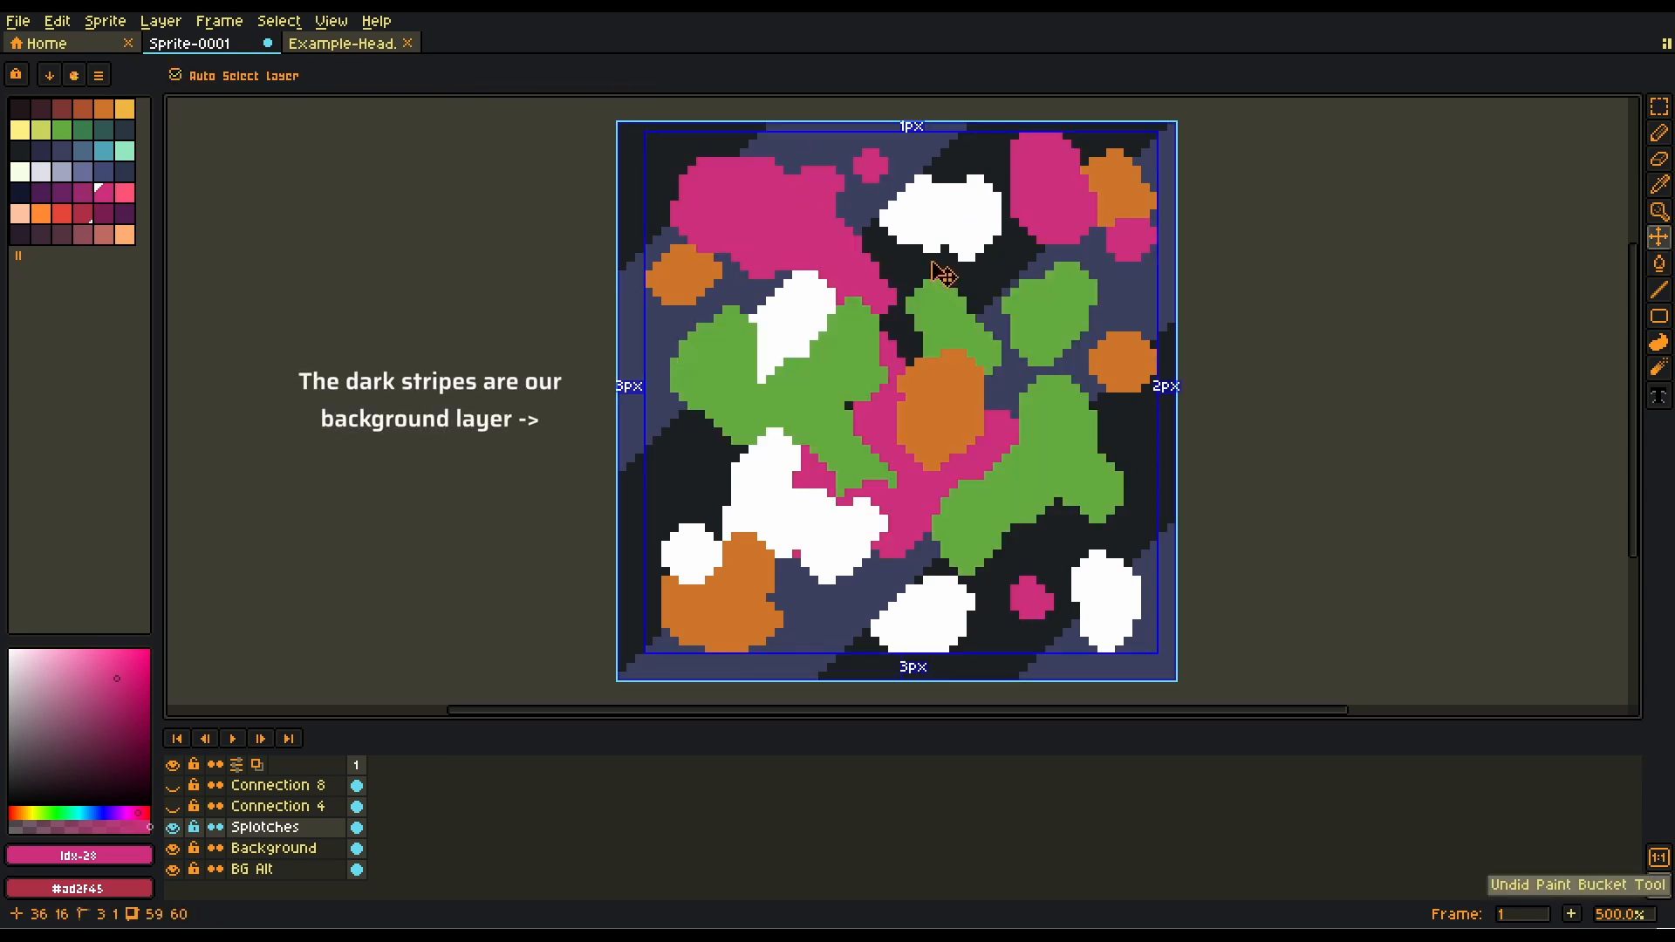
{"action": "key", "text": "ctrl+z"}
{"action": "key", "text": "ctrl+z"}
Test-fill the empty area around the splotches with magenta, undoing each fill, and toggle the Splotches layer's visibility off and on.
{"action": "left_click", "coordinate": [637, 301]}
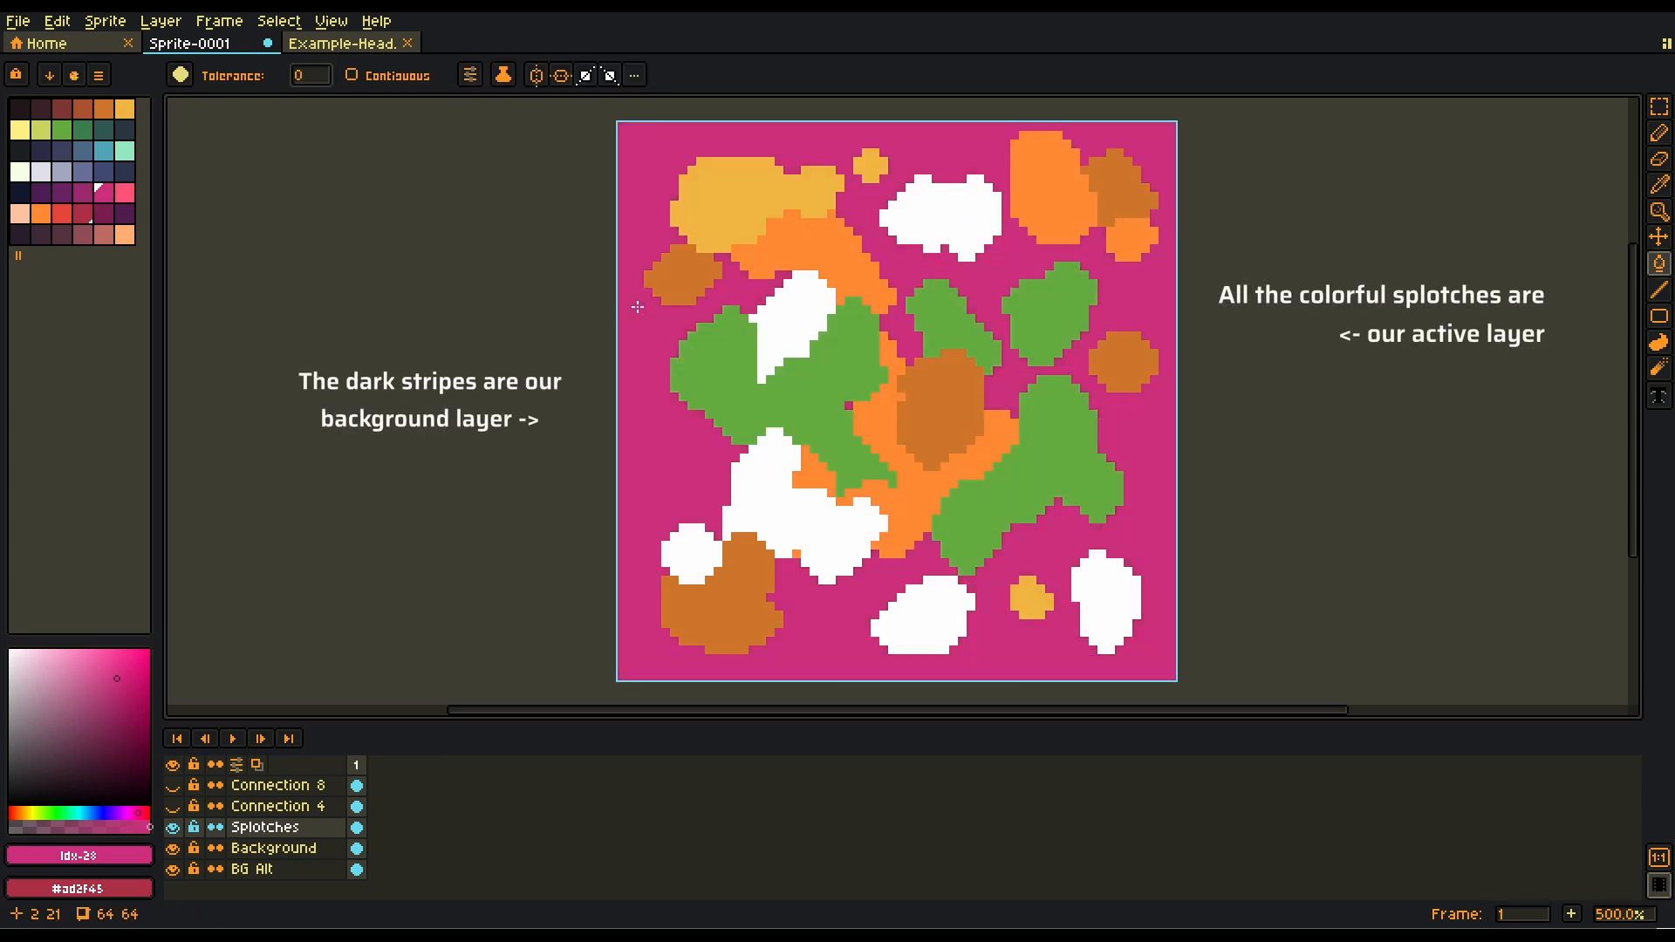
{"action": "key", "text": "ctrl+z"}
{"action": "left_click", "coordinate": [172, 827]}
{"action": "left_click", "coordinate": [173, 827]}
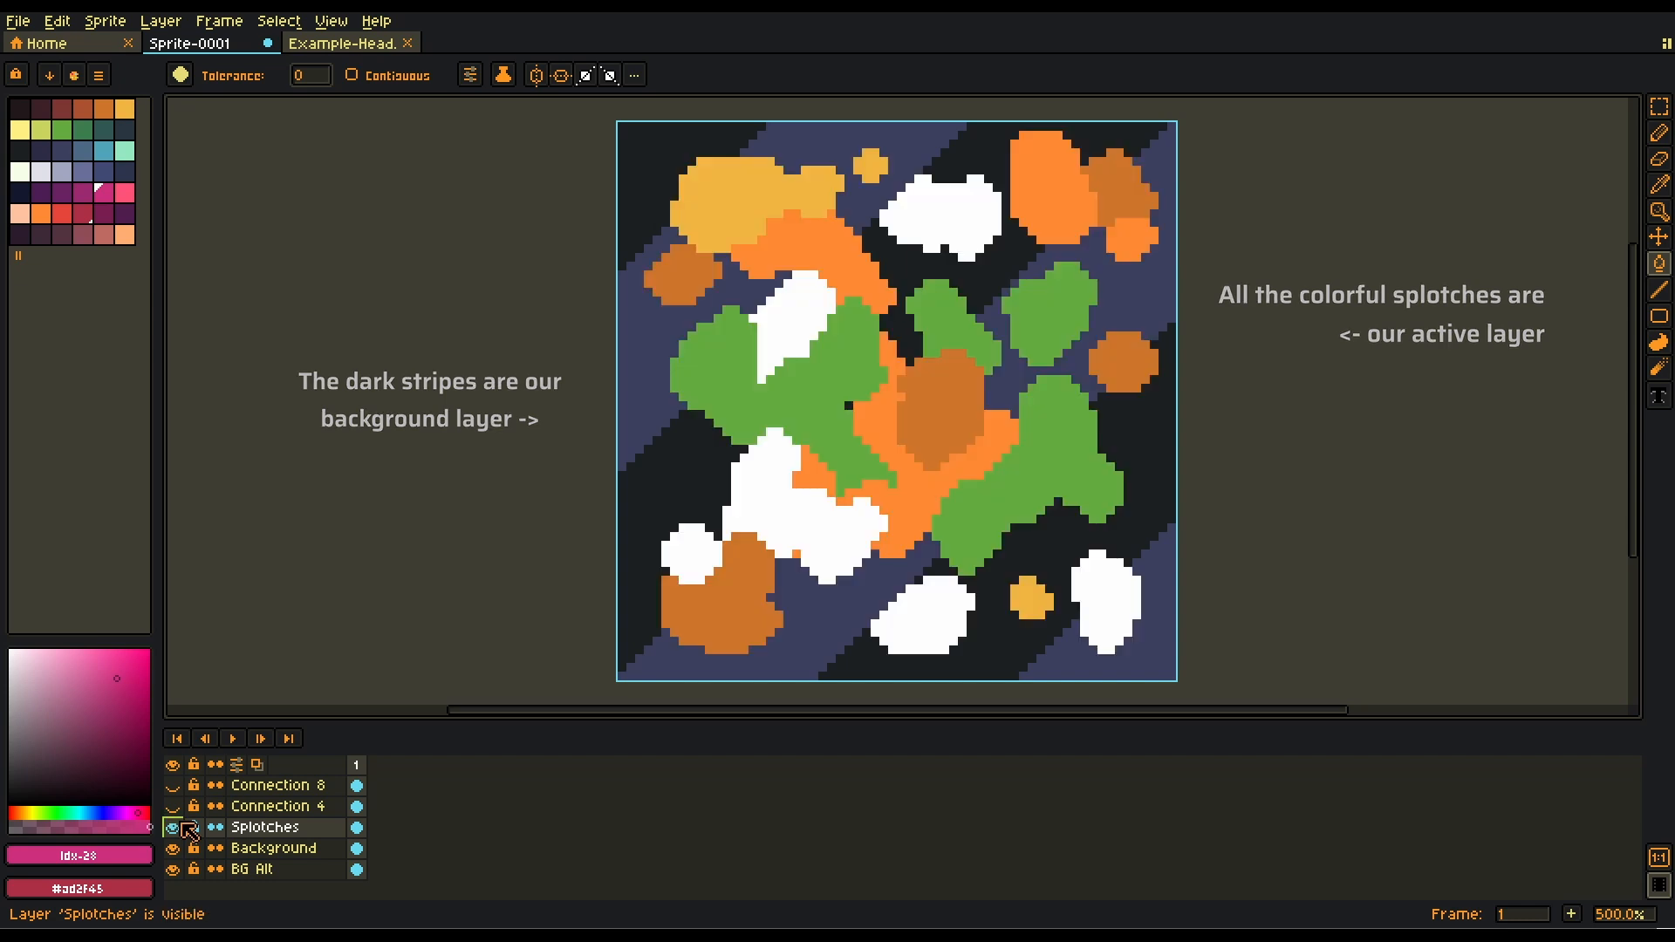
{"action": "left_click", "coordinate": [638, 336]}
{"action": "key", "text": "ctrl+z"}
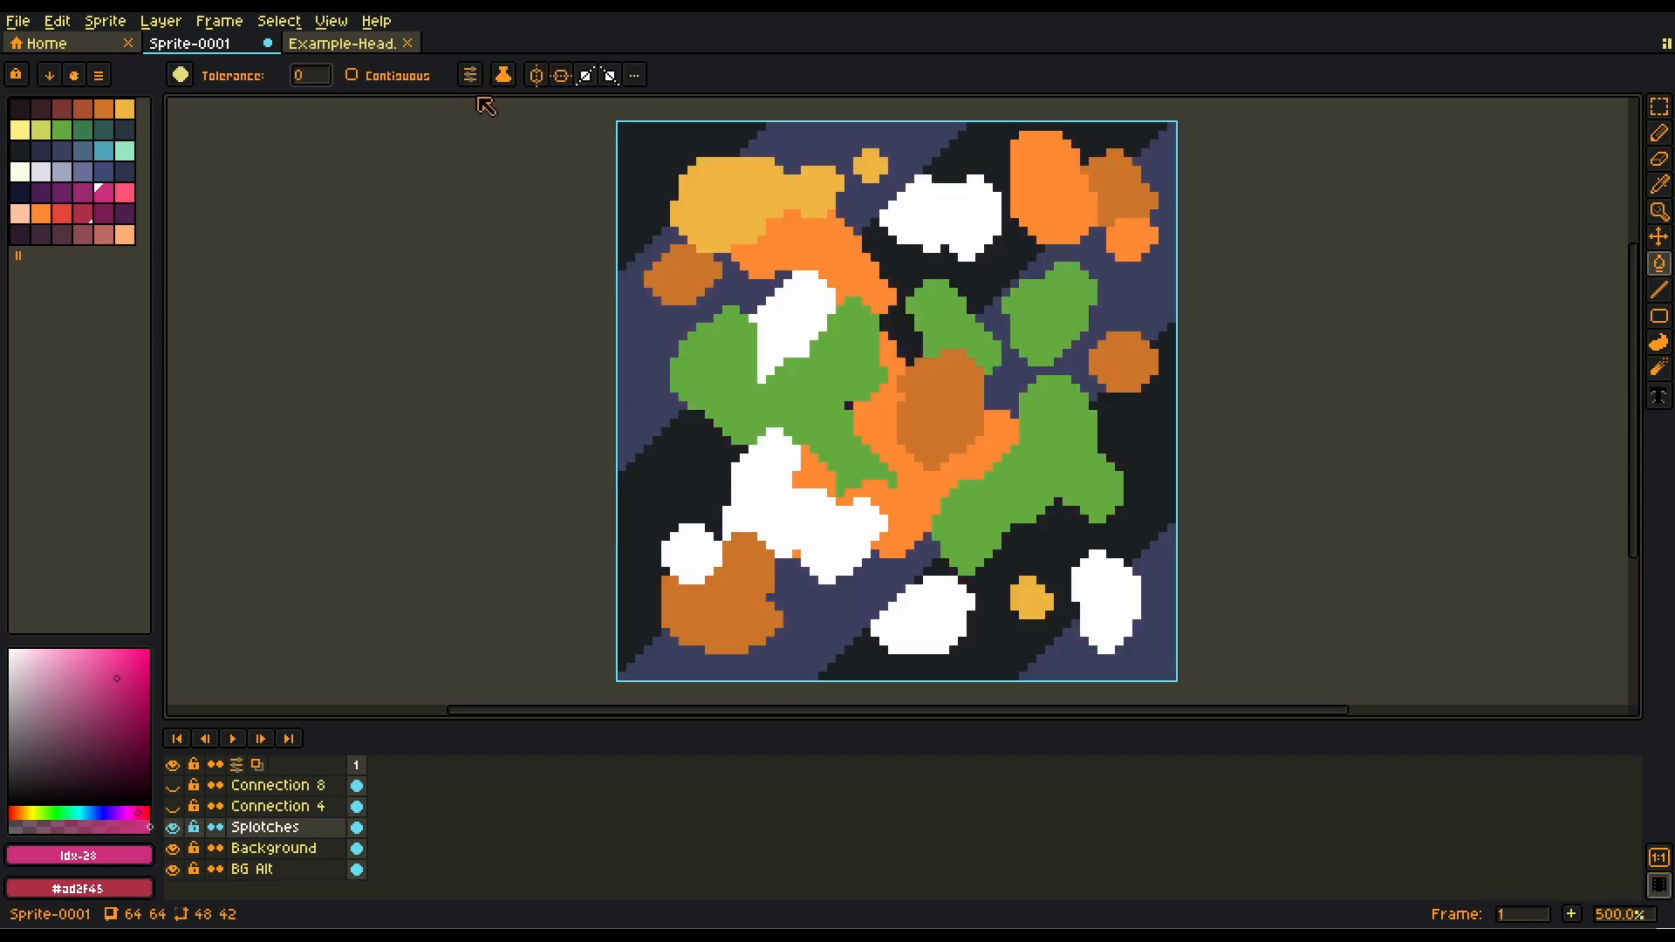
Set the fill to refer to visible layers and fill the blue background stripes with magenta on the Splotches layer.
{"action": "left_click", "coordinate": [470, 75]}
{"action": "left_click", "coordinate": [490, 150]}
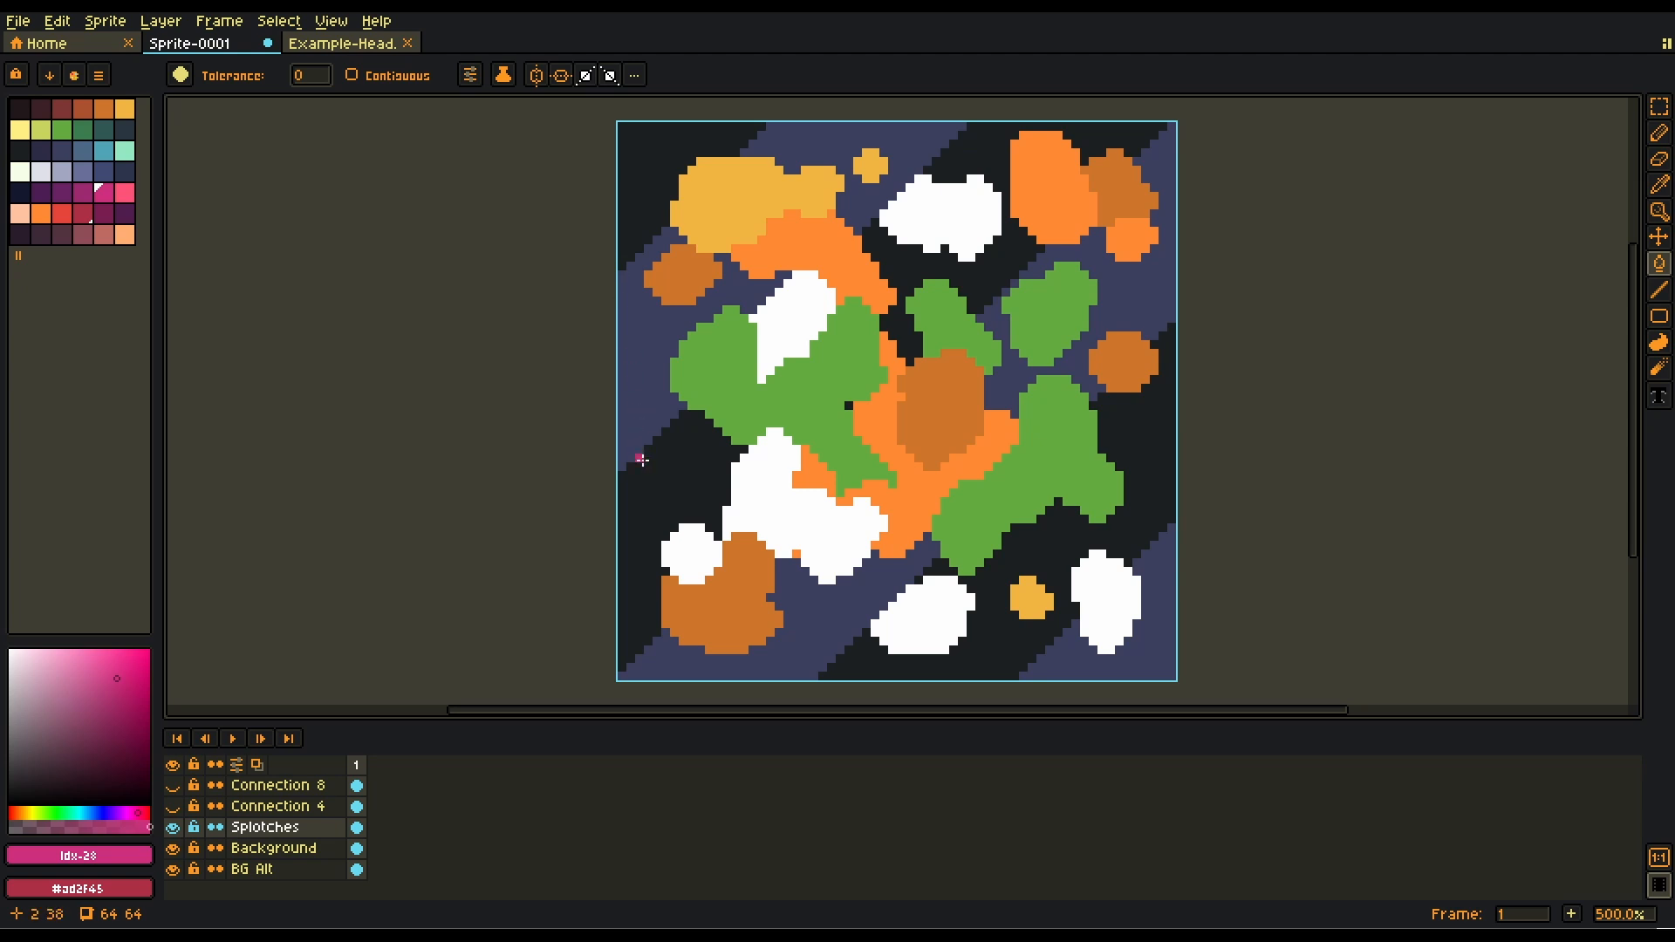
{"action": "left_click", "coordinate": [639, 346]}
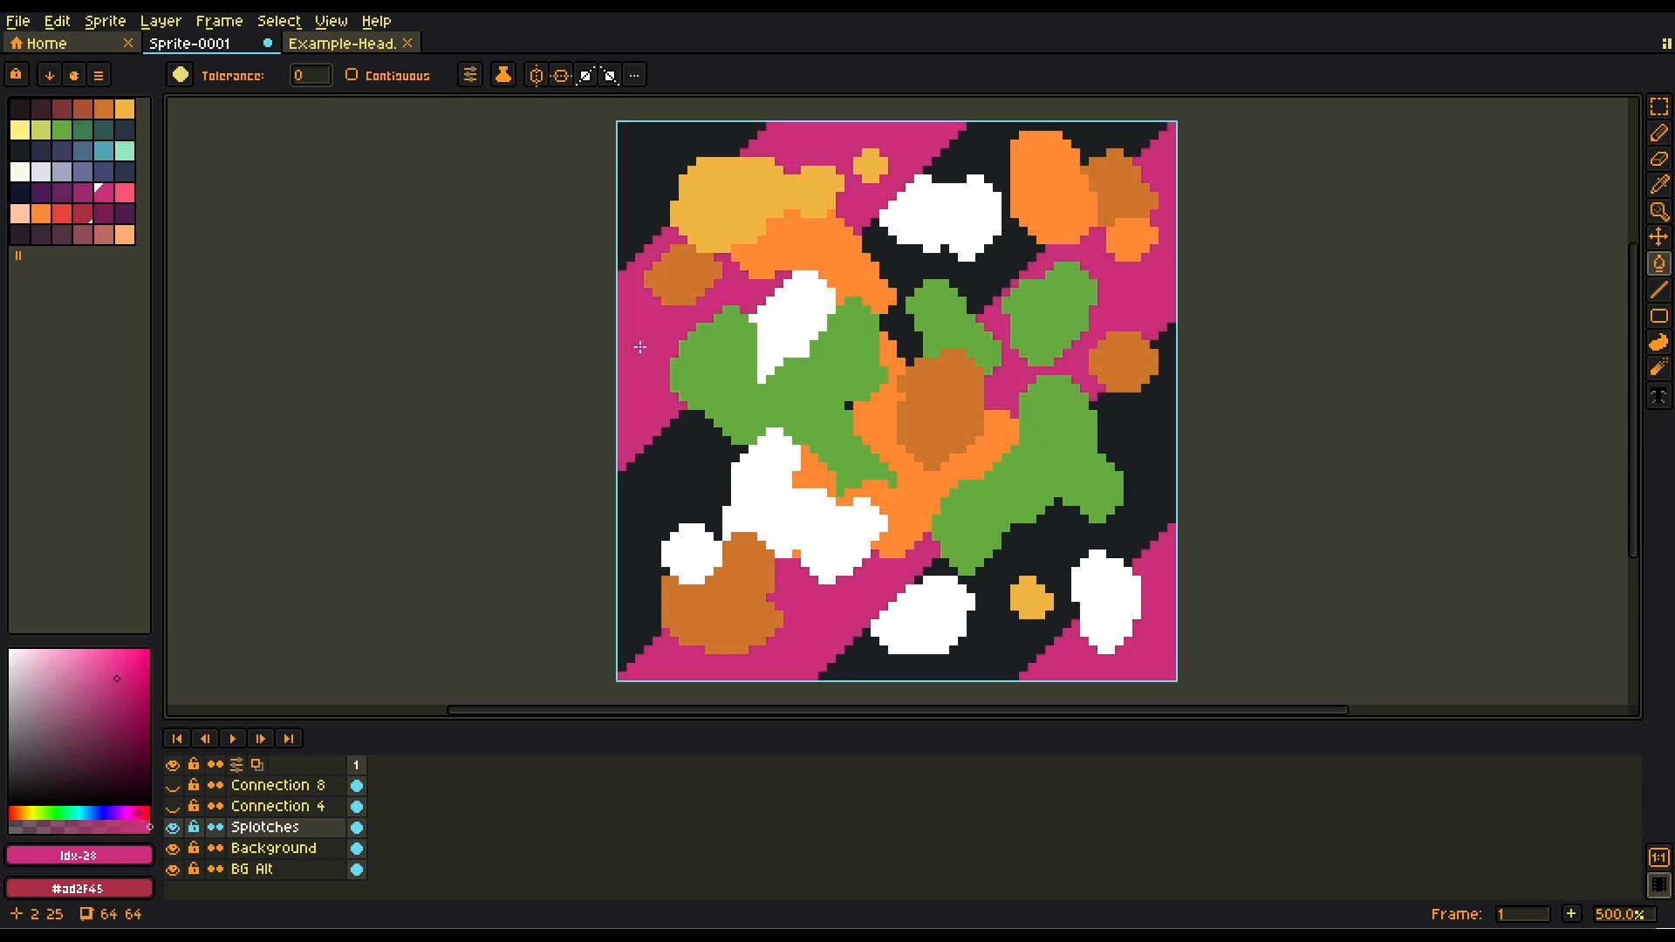
Fill the black background stripes with purple #692464 and toggle the Splotches layer's visibility to compare it with the background.
{"action": "key", "text": "bracketleft"}
{"action": "key", "text": "bracketleft"}
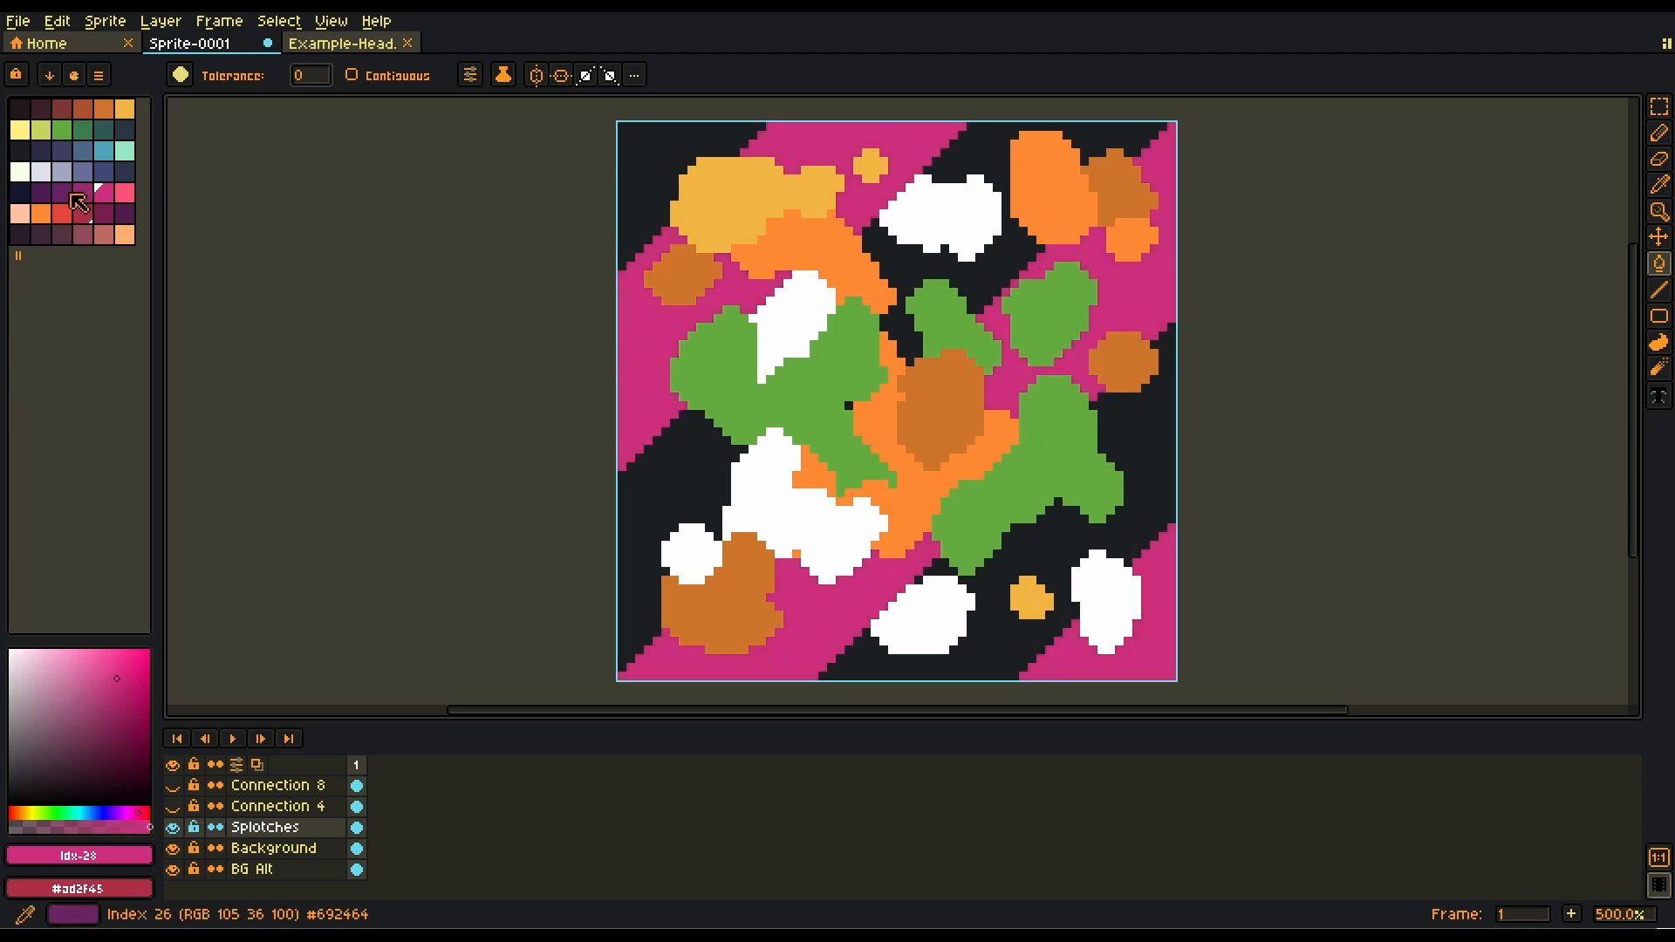
{"action": "left_click", "coordinate": [632, 167]}
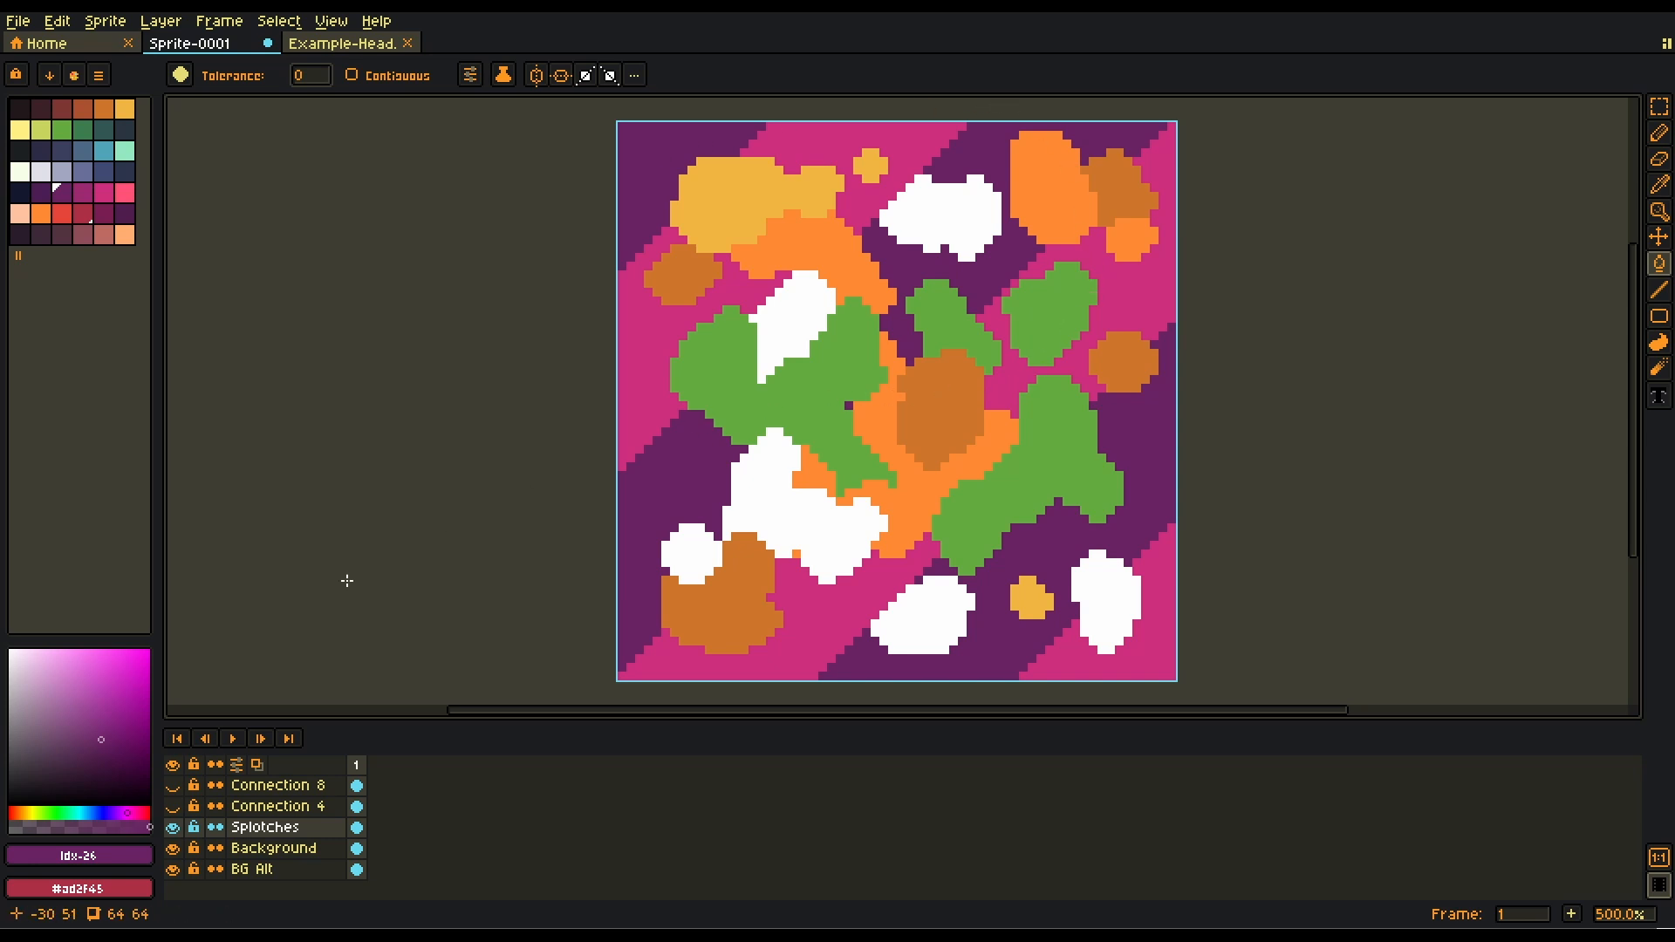
{"action": "left_click", "coordinate": [174, 827]}
{"action": "left_click", "coordinate": [173, 827]}
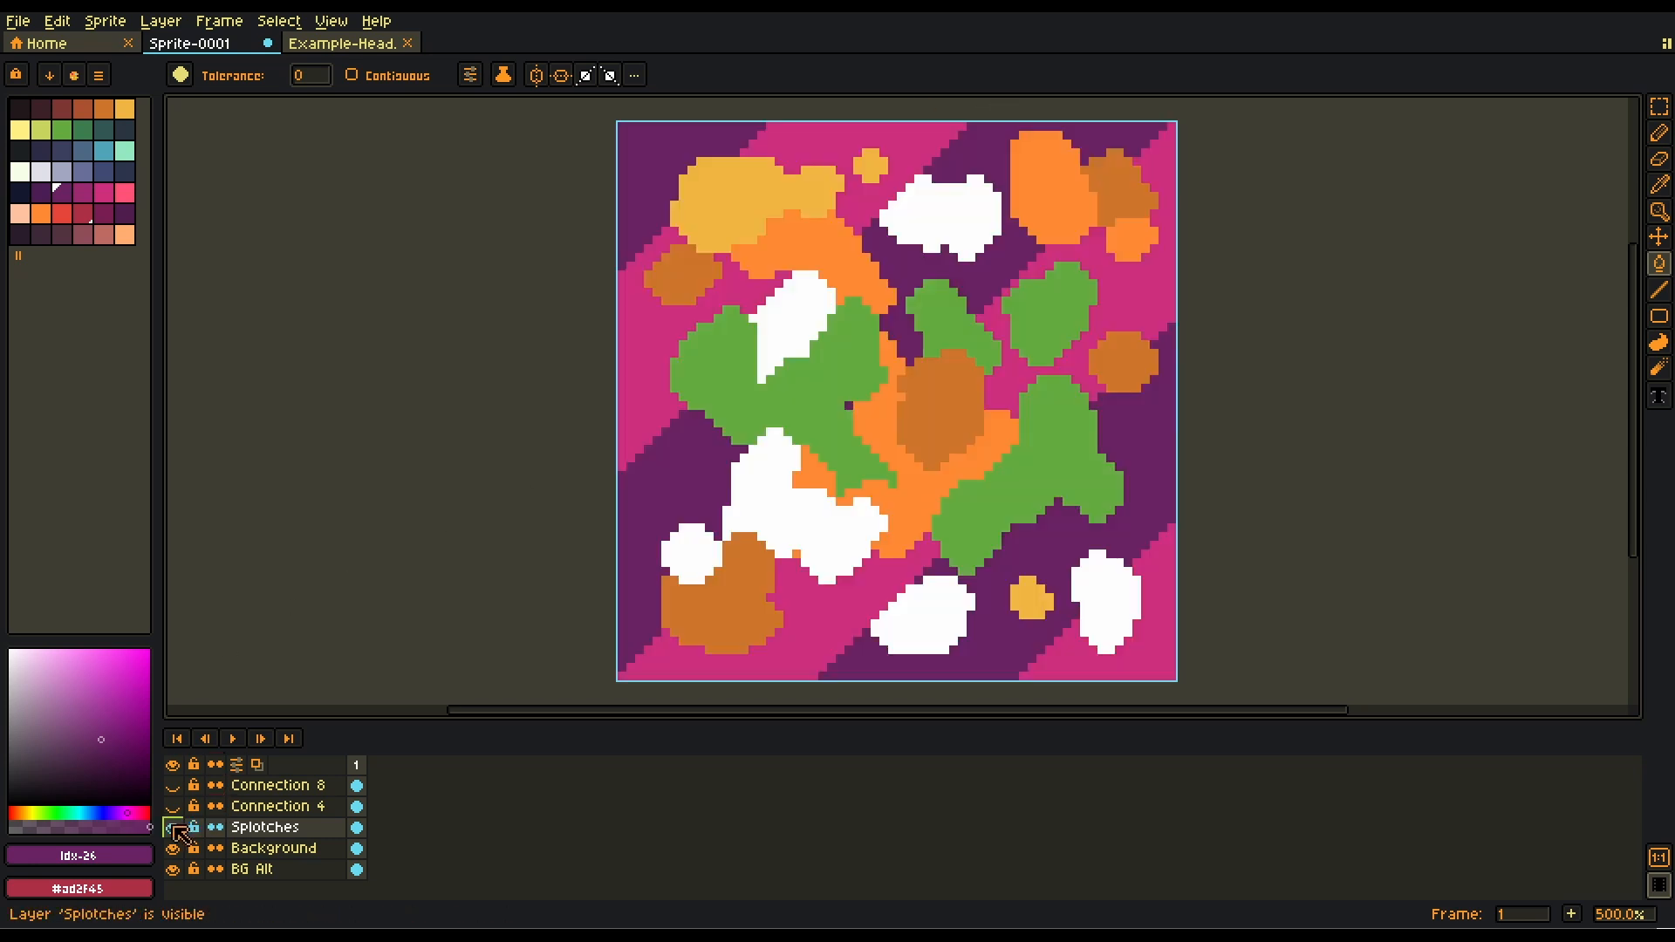
{"action": "left_click", "coordinate": [174, 827]}
{"action": "left_click", "coordinate": [174, 827]}
Undo the magenta and purple stripe fills on the Splotches layer.
{"action": "key", "text": "m"}
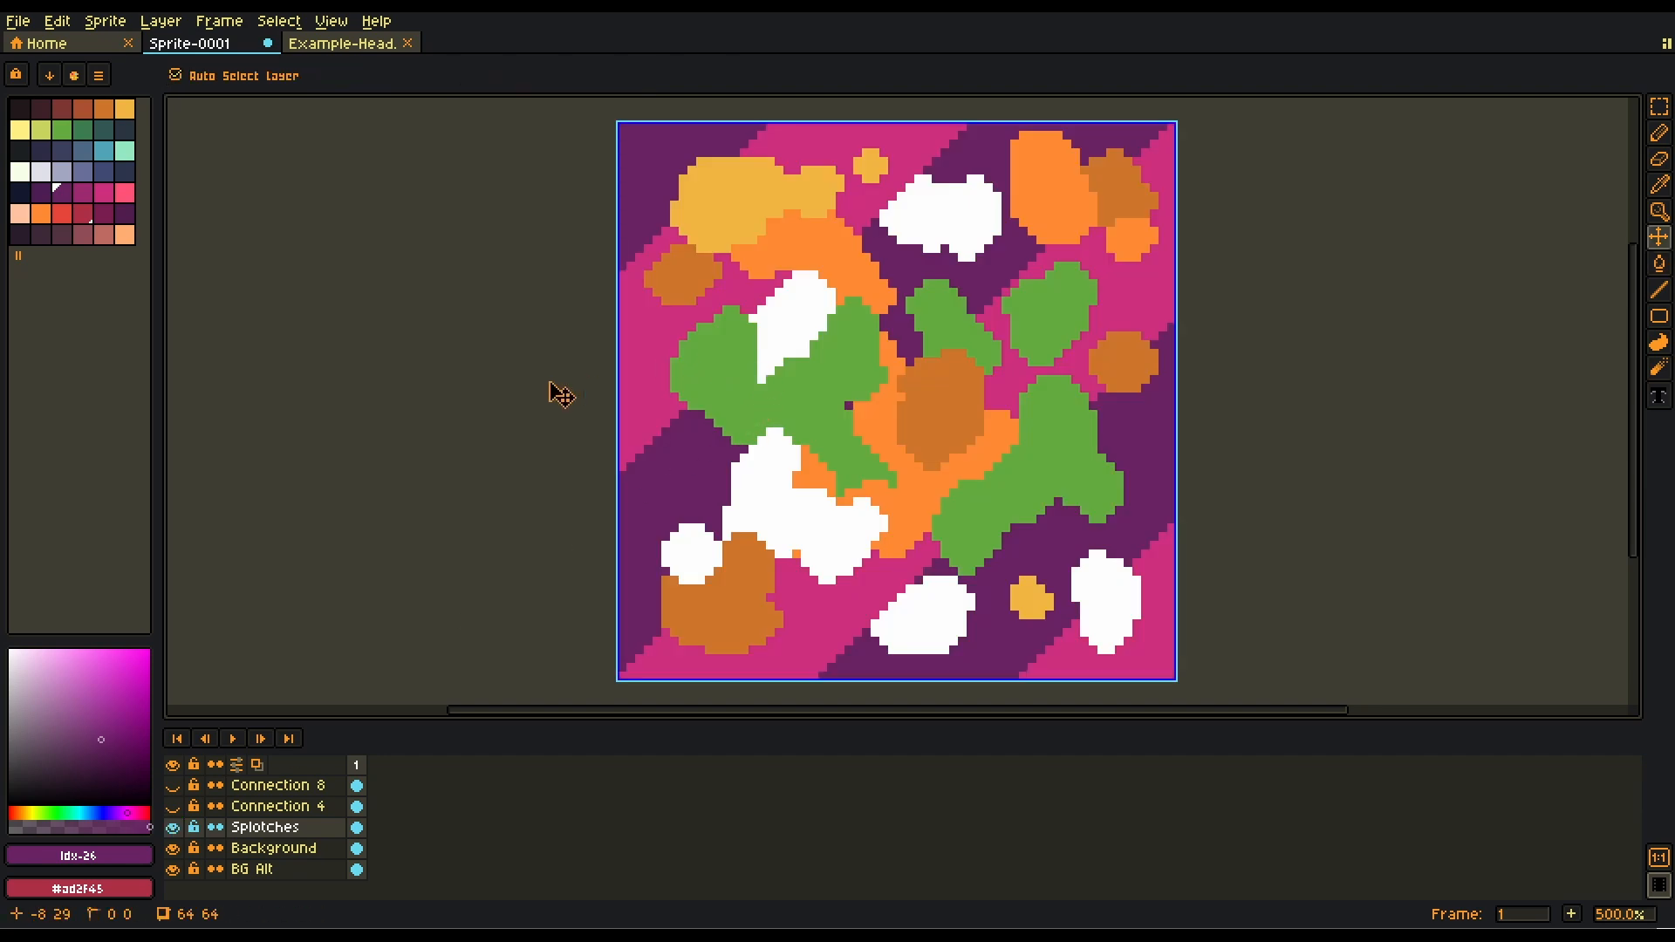
{"action": "key", "text": "ctrl+z"}
{"action": "key", "text": "b"}
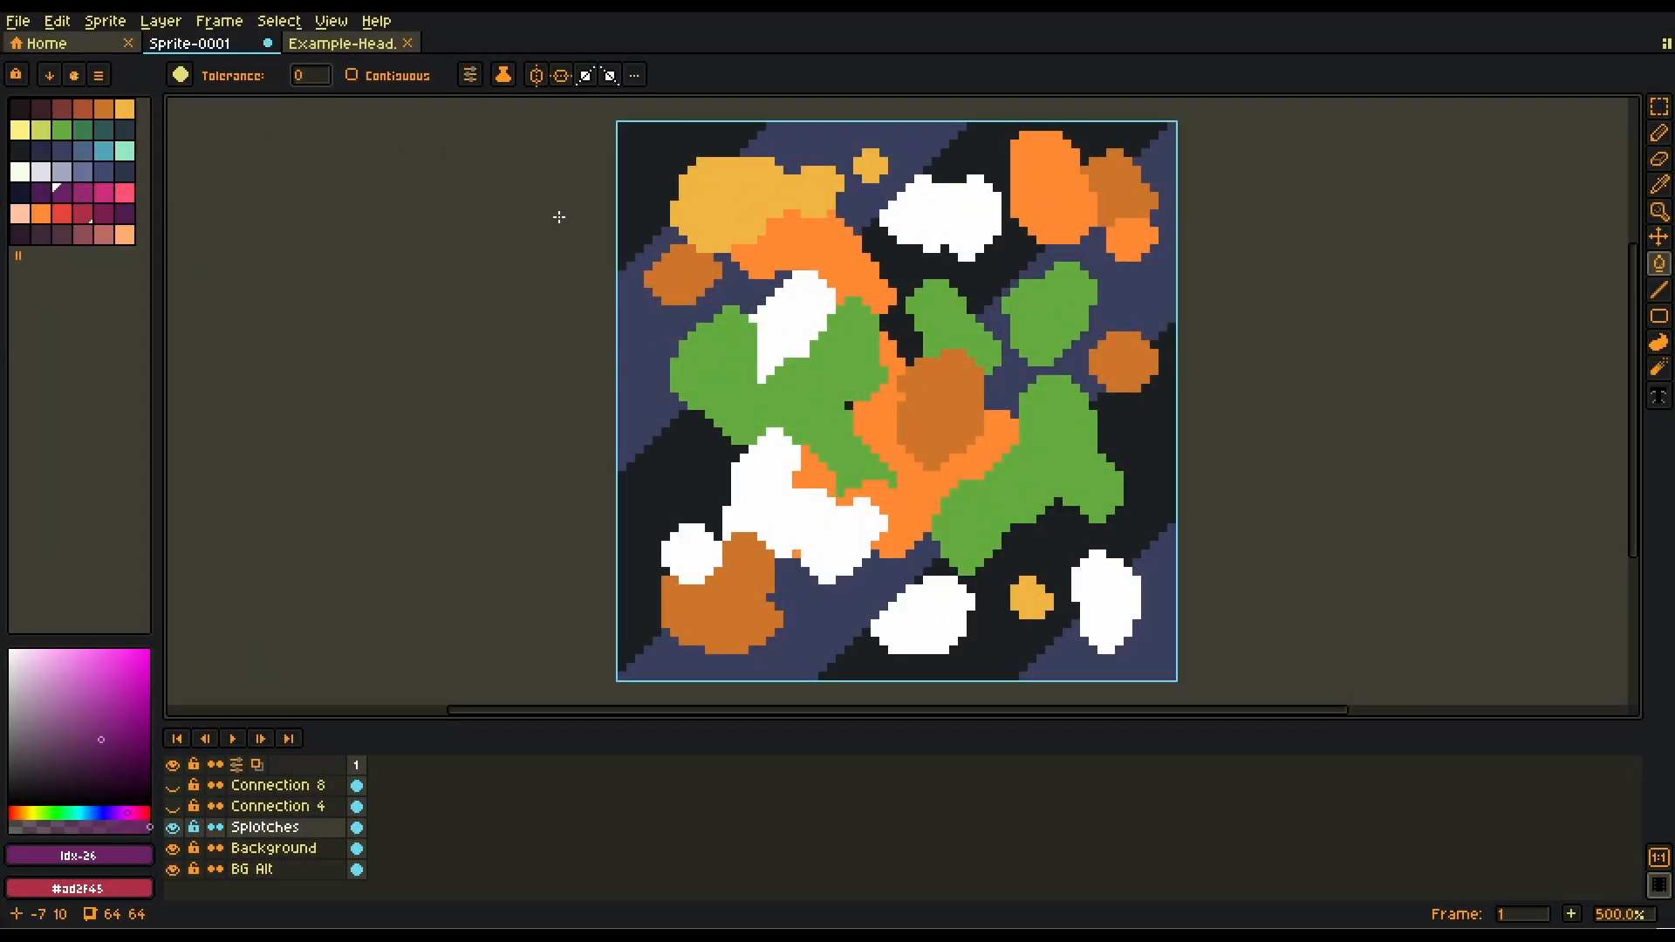
Set the Paint Bucket's pixel connectivity to 4-Connected in its fill options.
{"action": "left_click", "coordinate": [475, 76]}
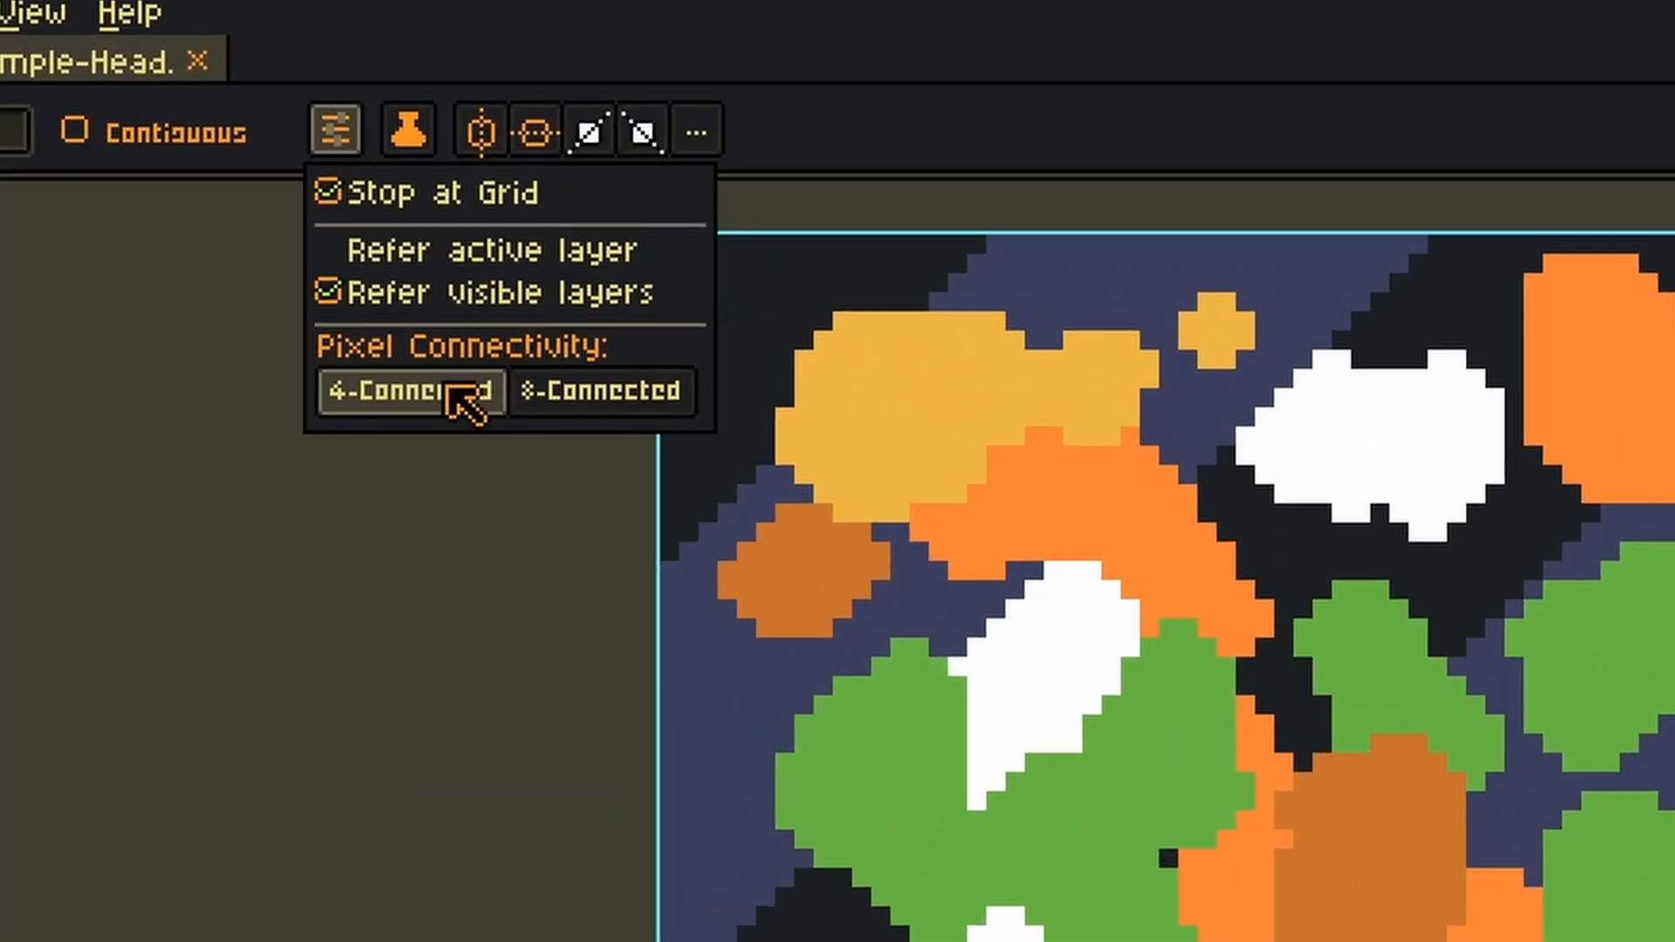
{"action": "left_click", "coordinate": [434, 399]}
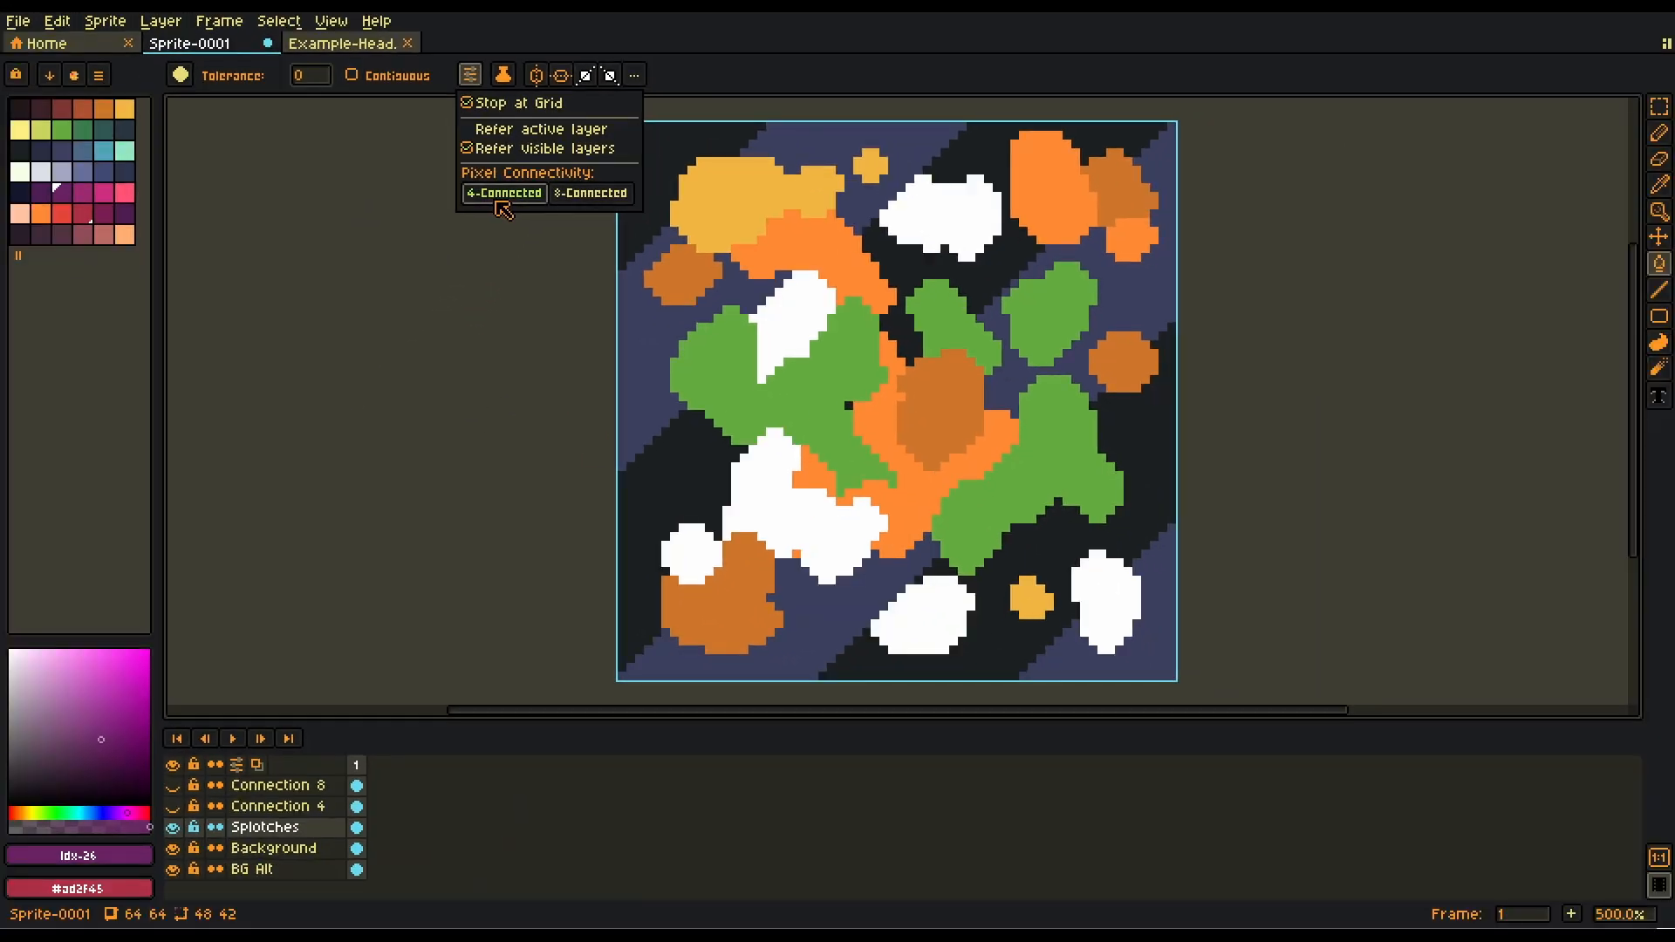
Turn on contiguous filling and fill the large white splotch in the sprite's lower-left area with purple.
{"action": "left_click", "coordinate": [748, 49]}
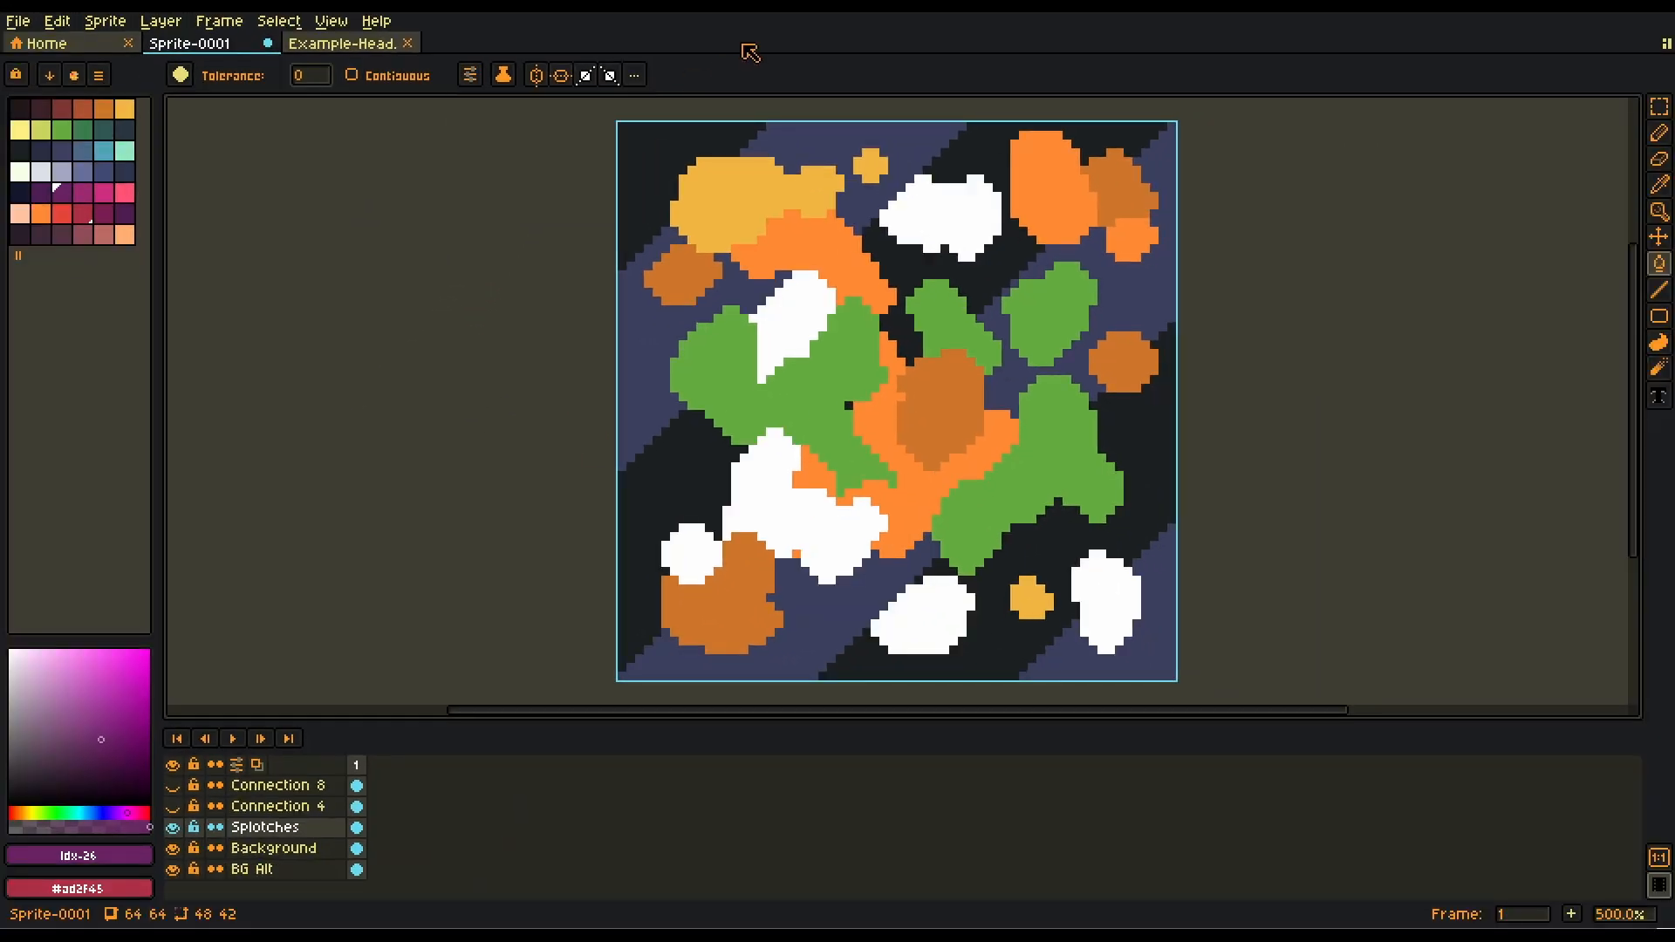
{"action": "scroll", "coordinate": [282, 301], "scroll_direction": "up", "scroll_amount": 4}
{"action": "left_click", "coordinate": [353, 75]}
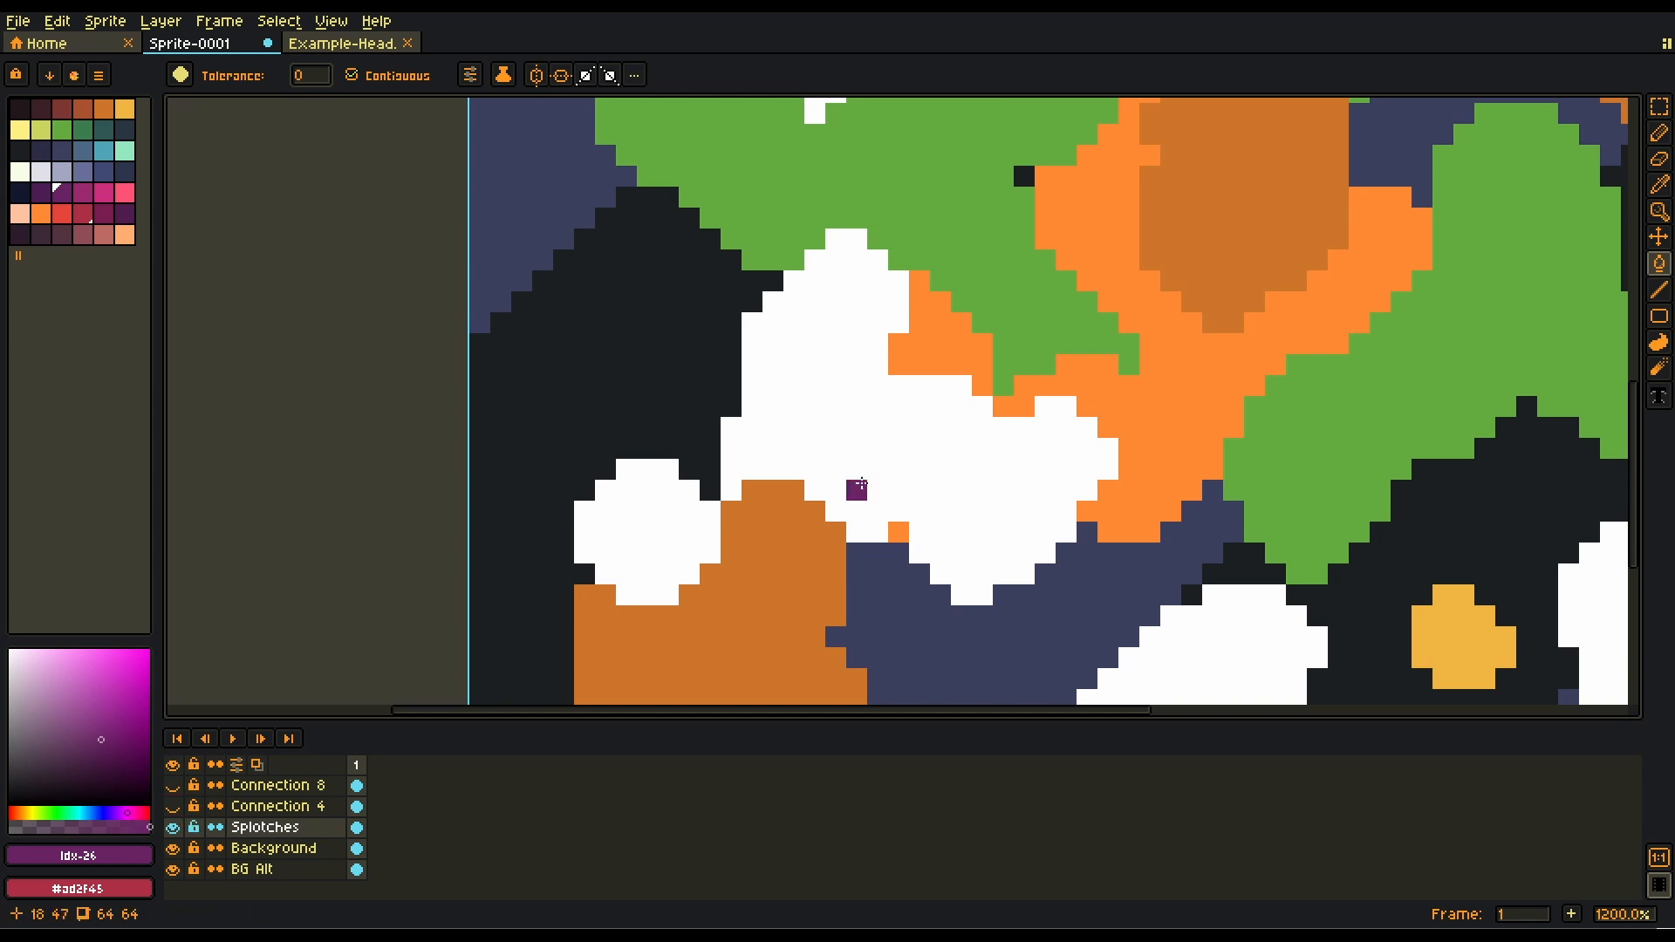
{"action": "left_click", "coordinate": [793, 419]}
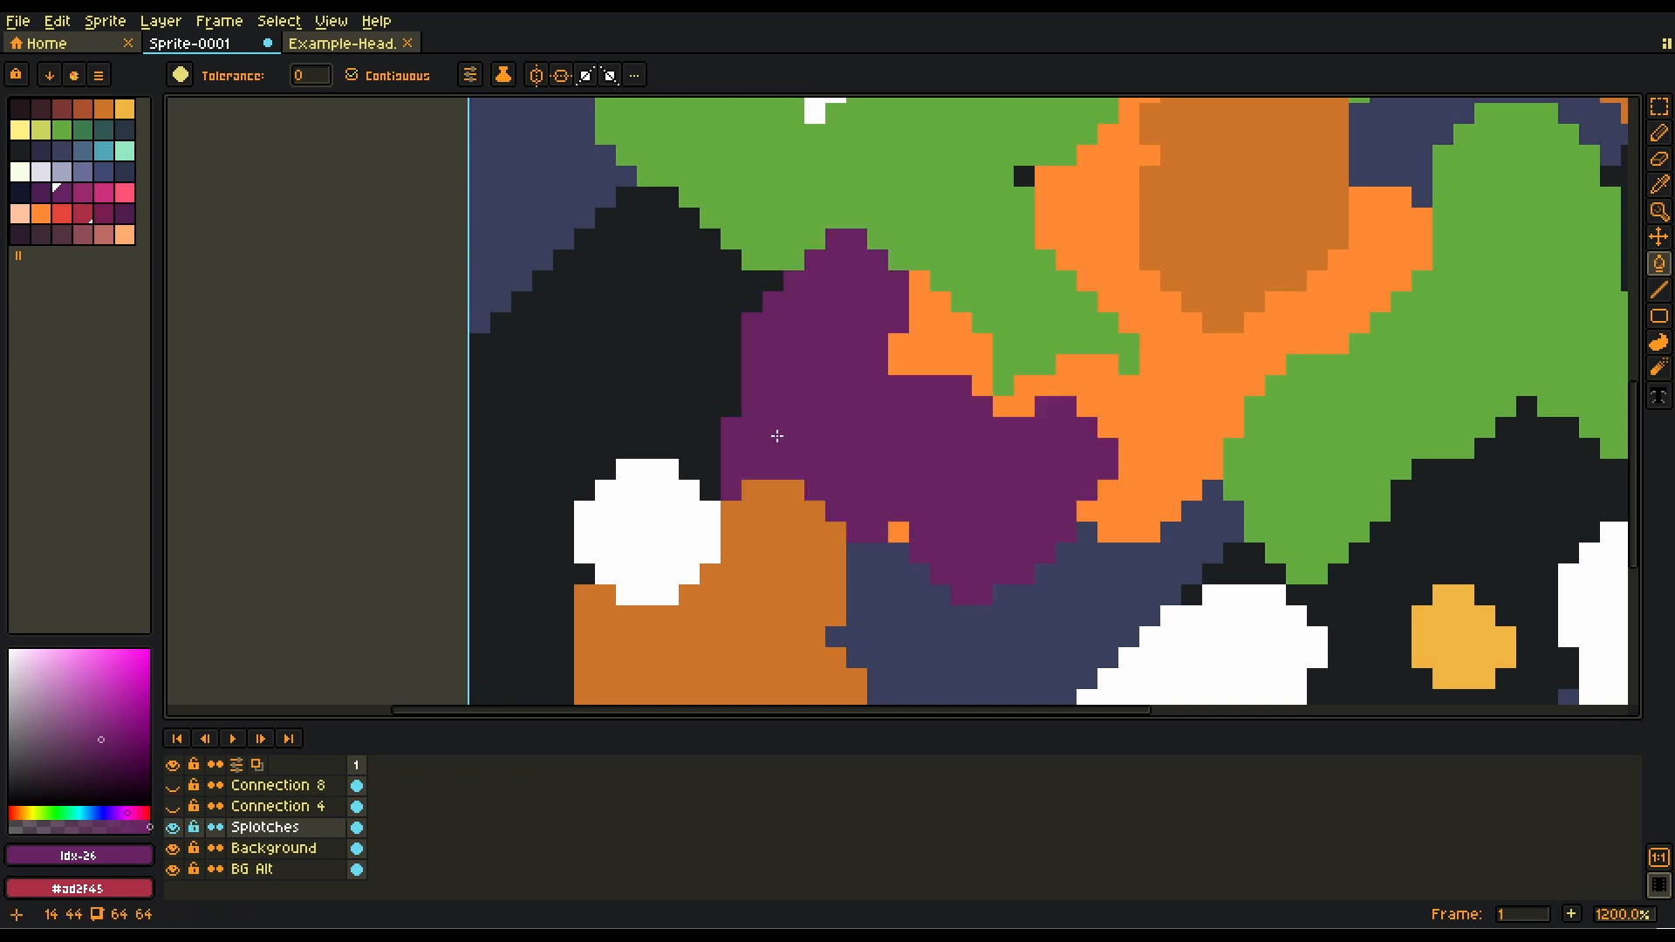
Undo the purple fill and choose magenta #cc2f7b as the Paint Bucket's color.
{"action": "key", "text": "v"}
{"action": "key", "text": "ctrl+z"}
{"action": "left_click", "coordinate": [92, 192]}
{"action": "left_click", "coordinate": [103, 192]}
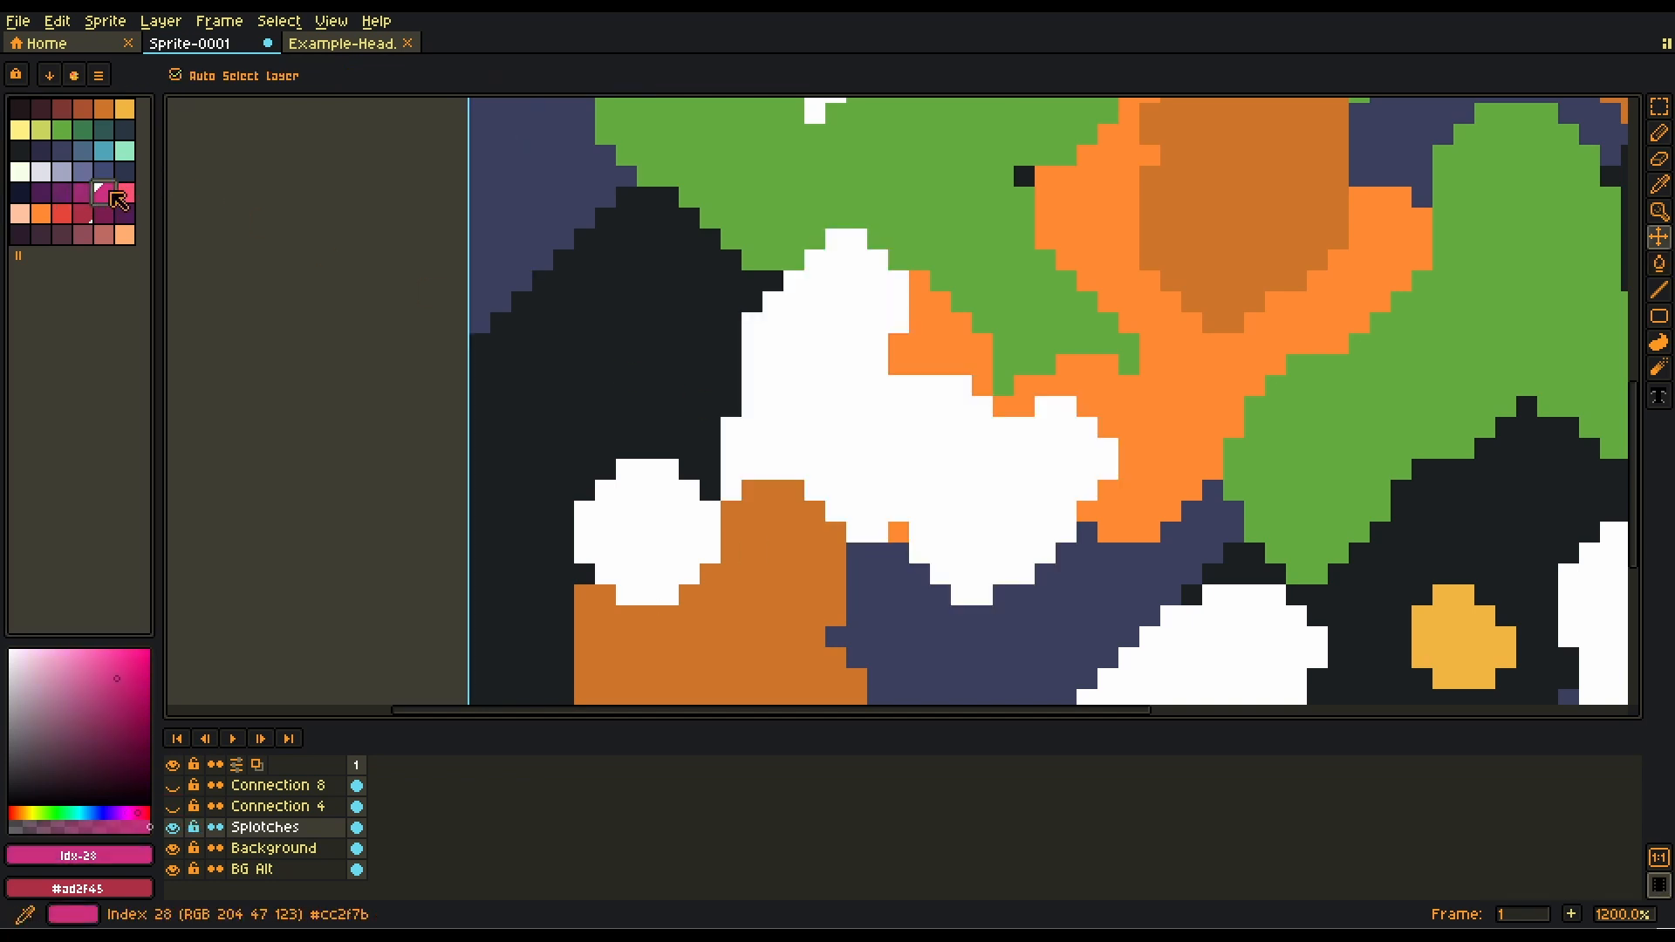
{"action": "key", "text": "g"}
Show the Connection 4 layer to examine its overlay where the two white splotches meet, and hide it again.
{"action": "scroll", "coordinate": [770, 527], "scroll_direction": "up", "scroll_amount": 3}
{"action": "left_click", "coordinate": [173, 807]}
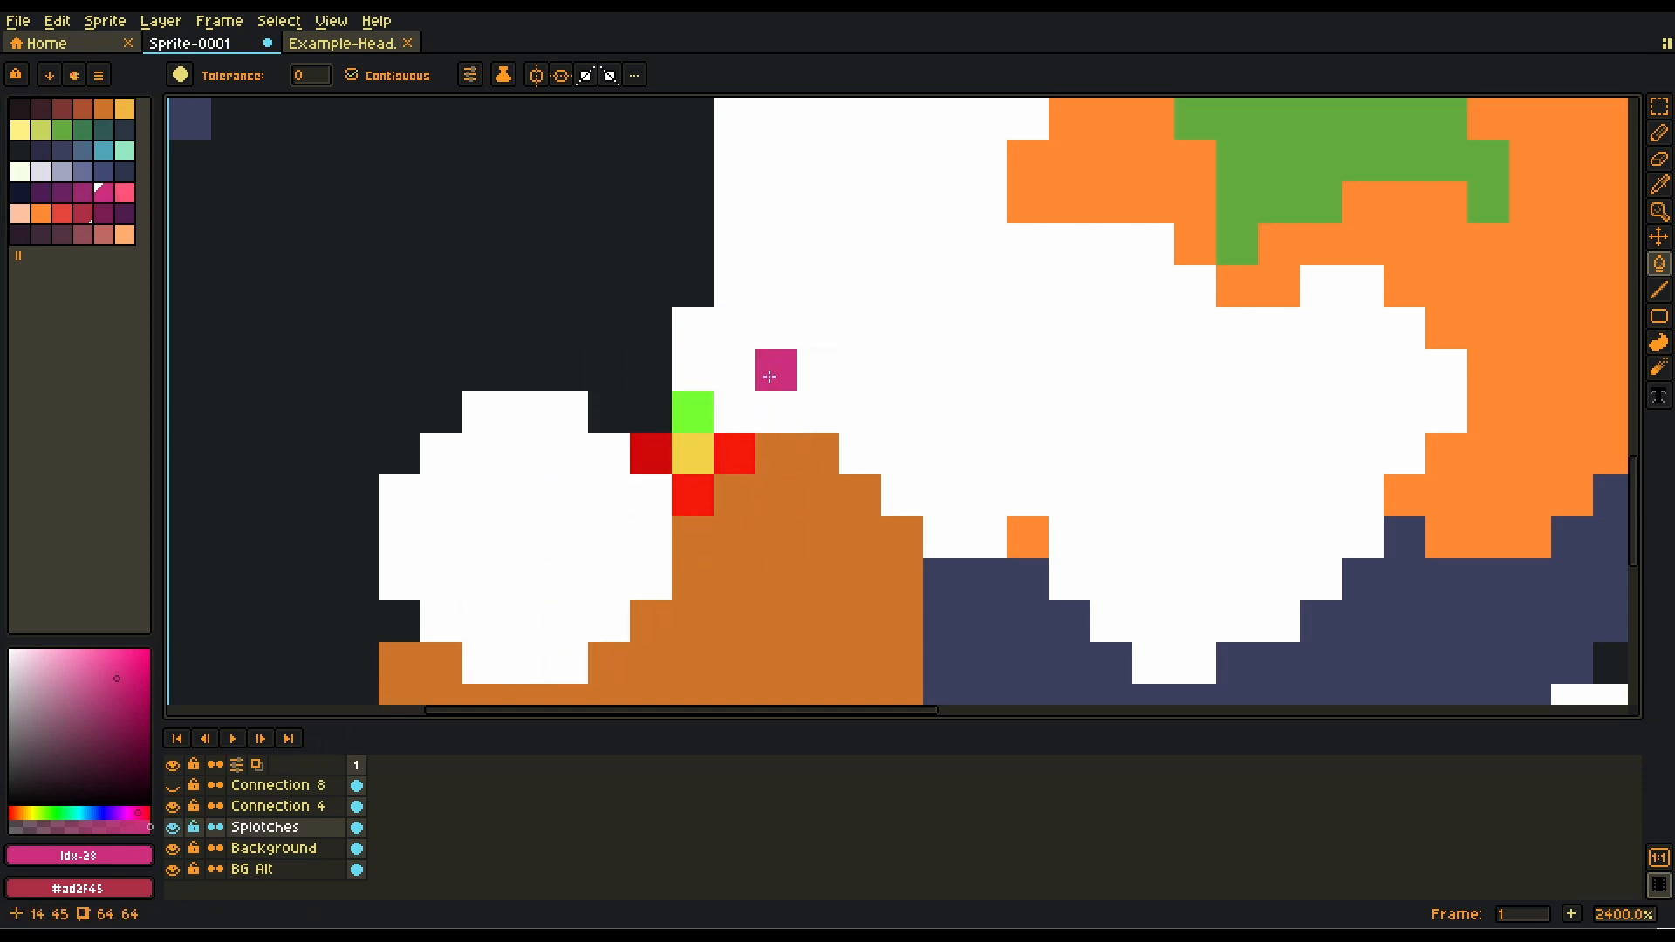
{"action": "left_click", "coordinate": [173, 808]}
{"action": "scroll", "coordinate": [815, 363], "scroll_direction": "down", "scroll_amount": 5}
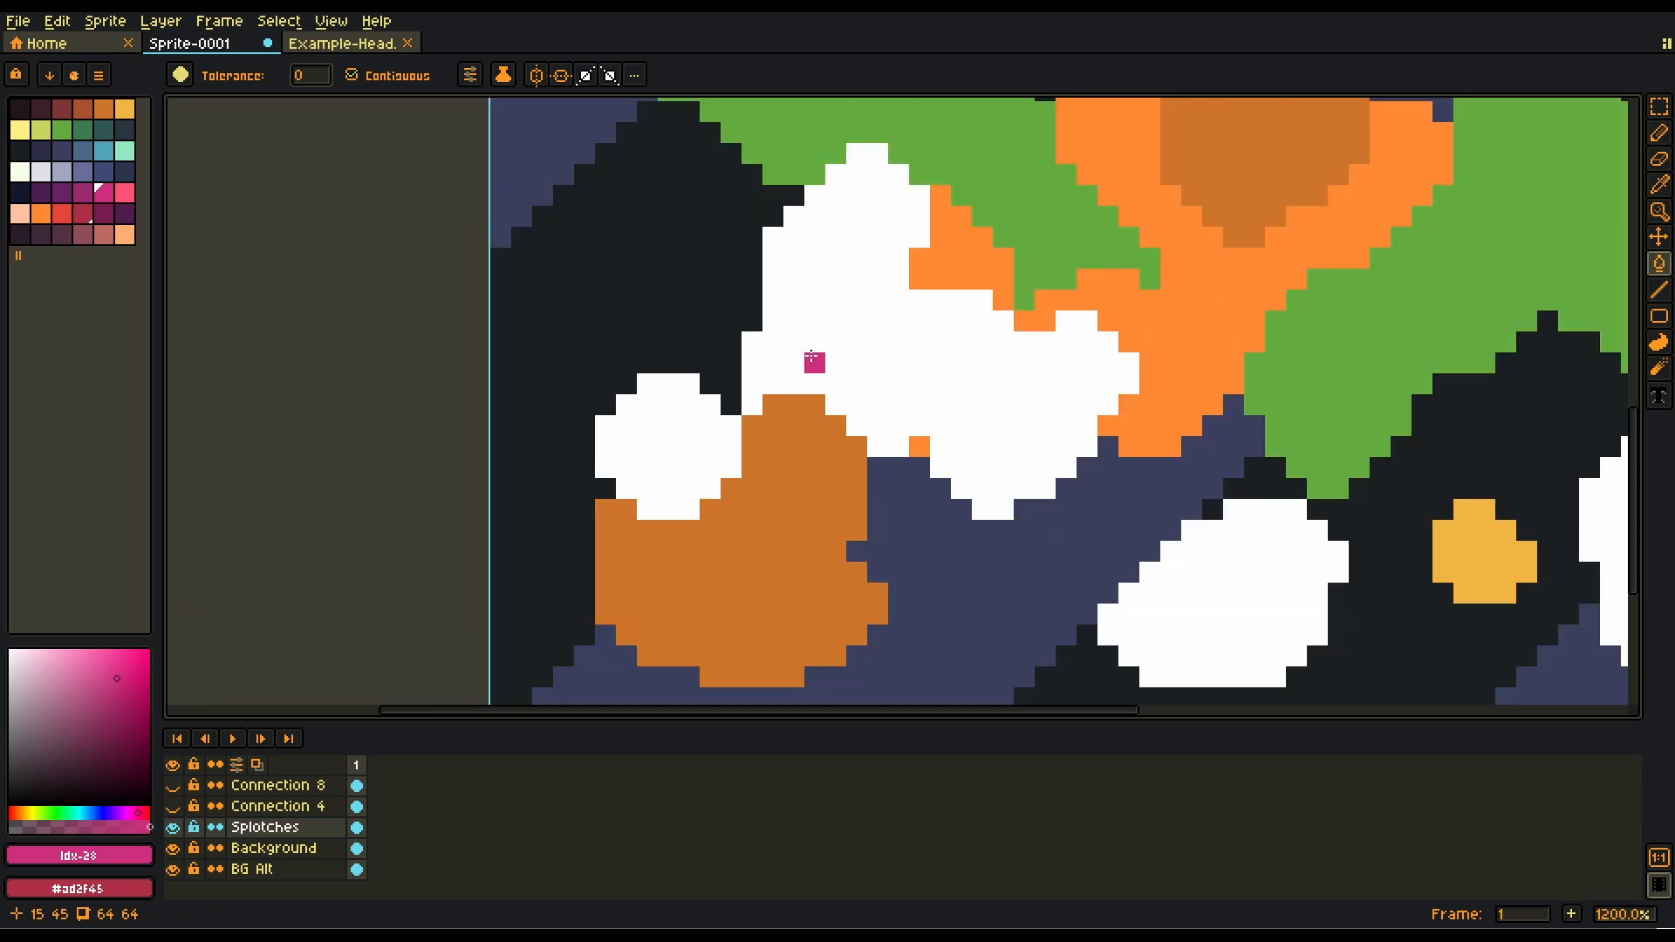
Test 4-connected filling with magenta on the large white splotch and the small white circle beside it, undoing each fill.
{"action": "left_click", "coordinate": [822, 357]}
{"action": "key", "text": "m"}
{"action": "key", "text": "ctrl+z"}
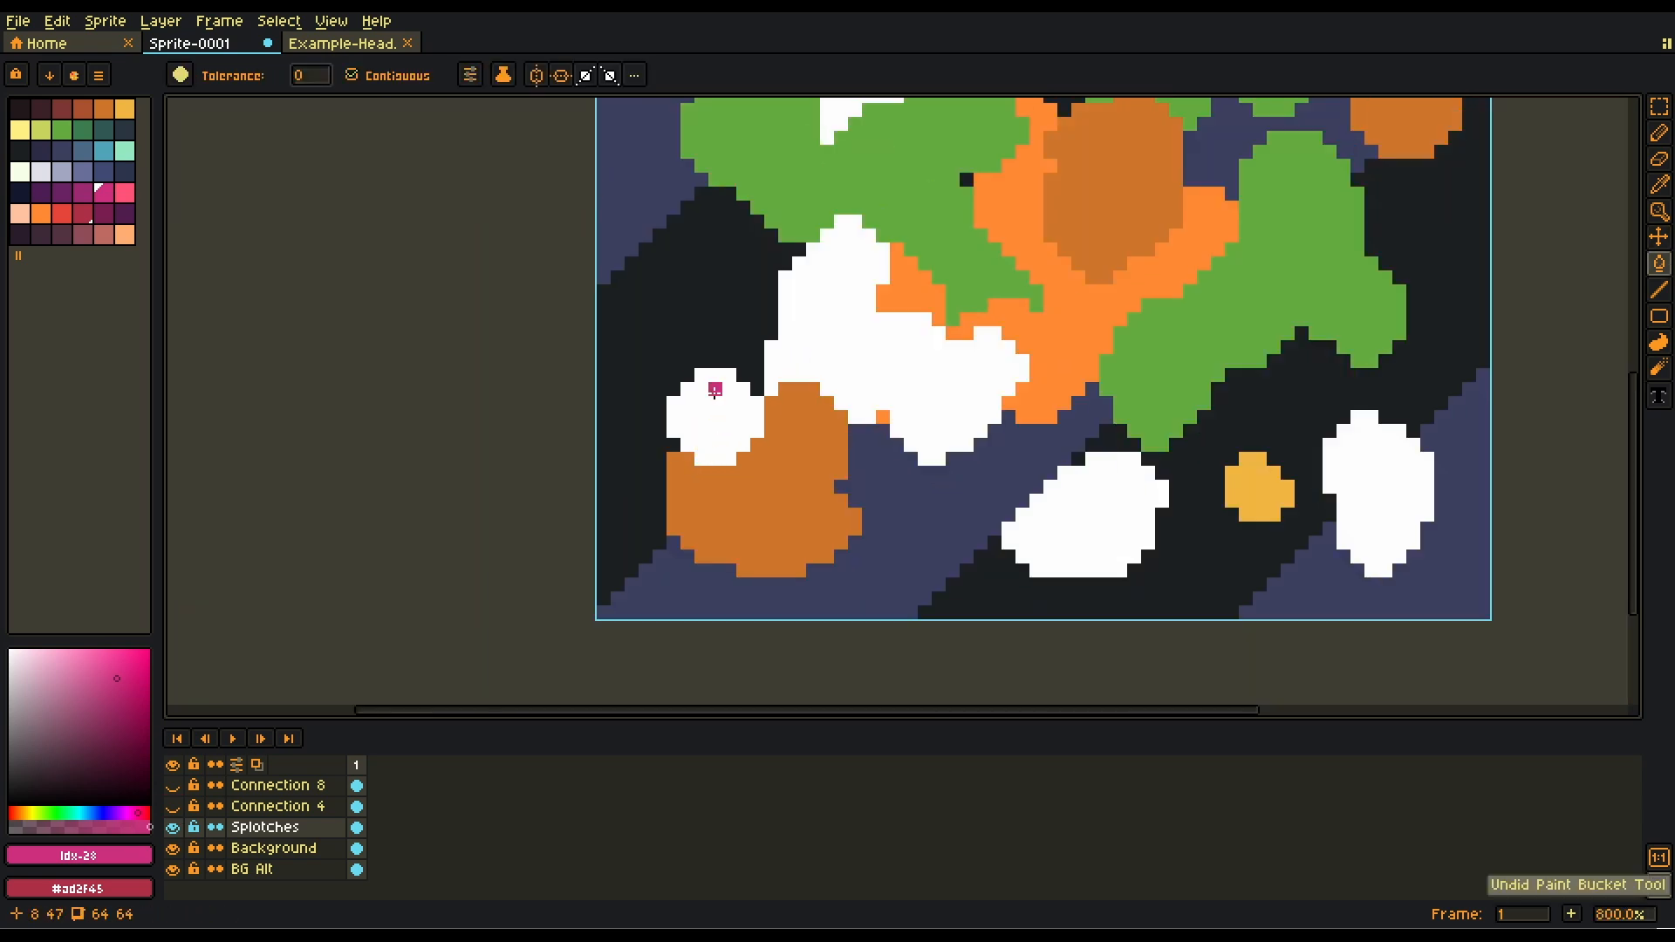
{"action": "left_click", "coordinate": [714, 394]}
{"action": "key", "text": "ctrl+z"}
{"action": "key", "text": "space"}
{"action": "left_click_drag", "start_coordinate": [860, 339], "coordinate": [708, 391]}
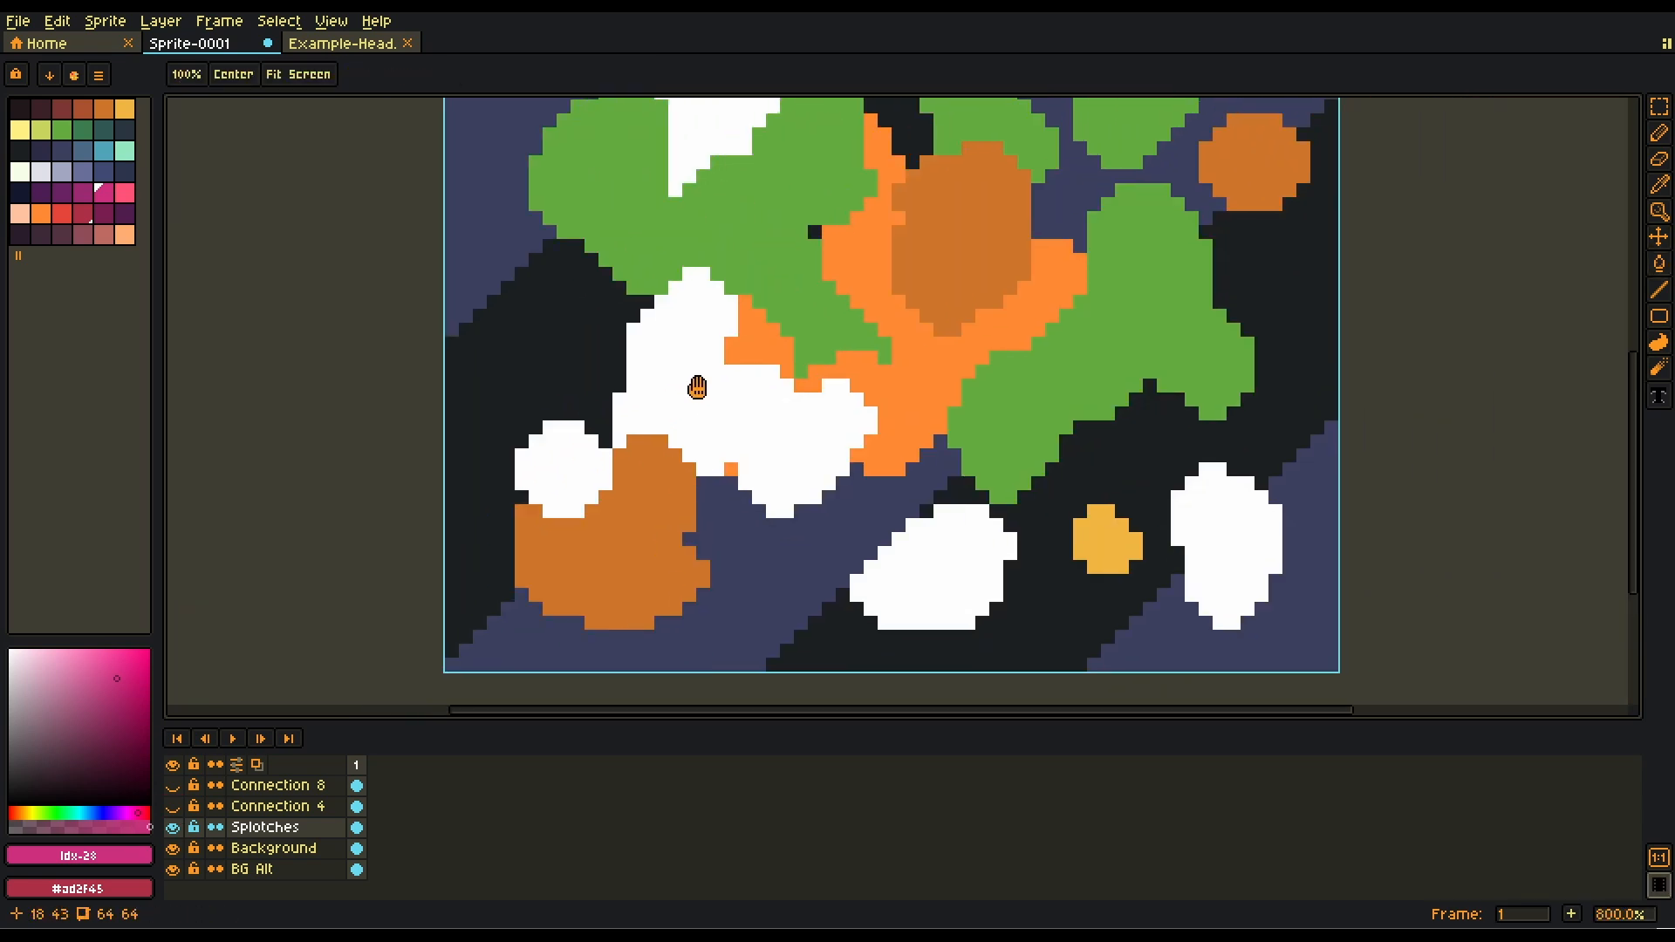
Set the pixel connectivity to 8-Connected and fill the large white splotch with magenta.
{"action": "left_click", "coordinate": [469, 75]}
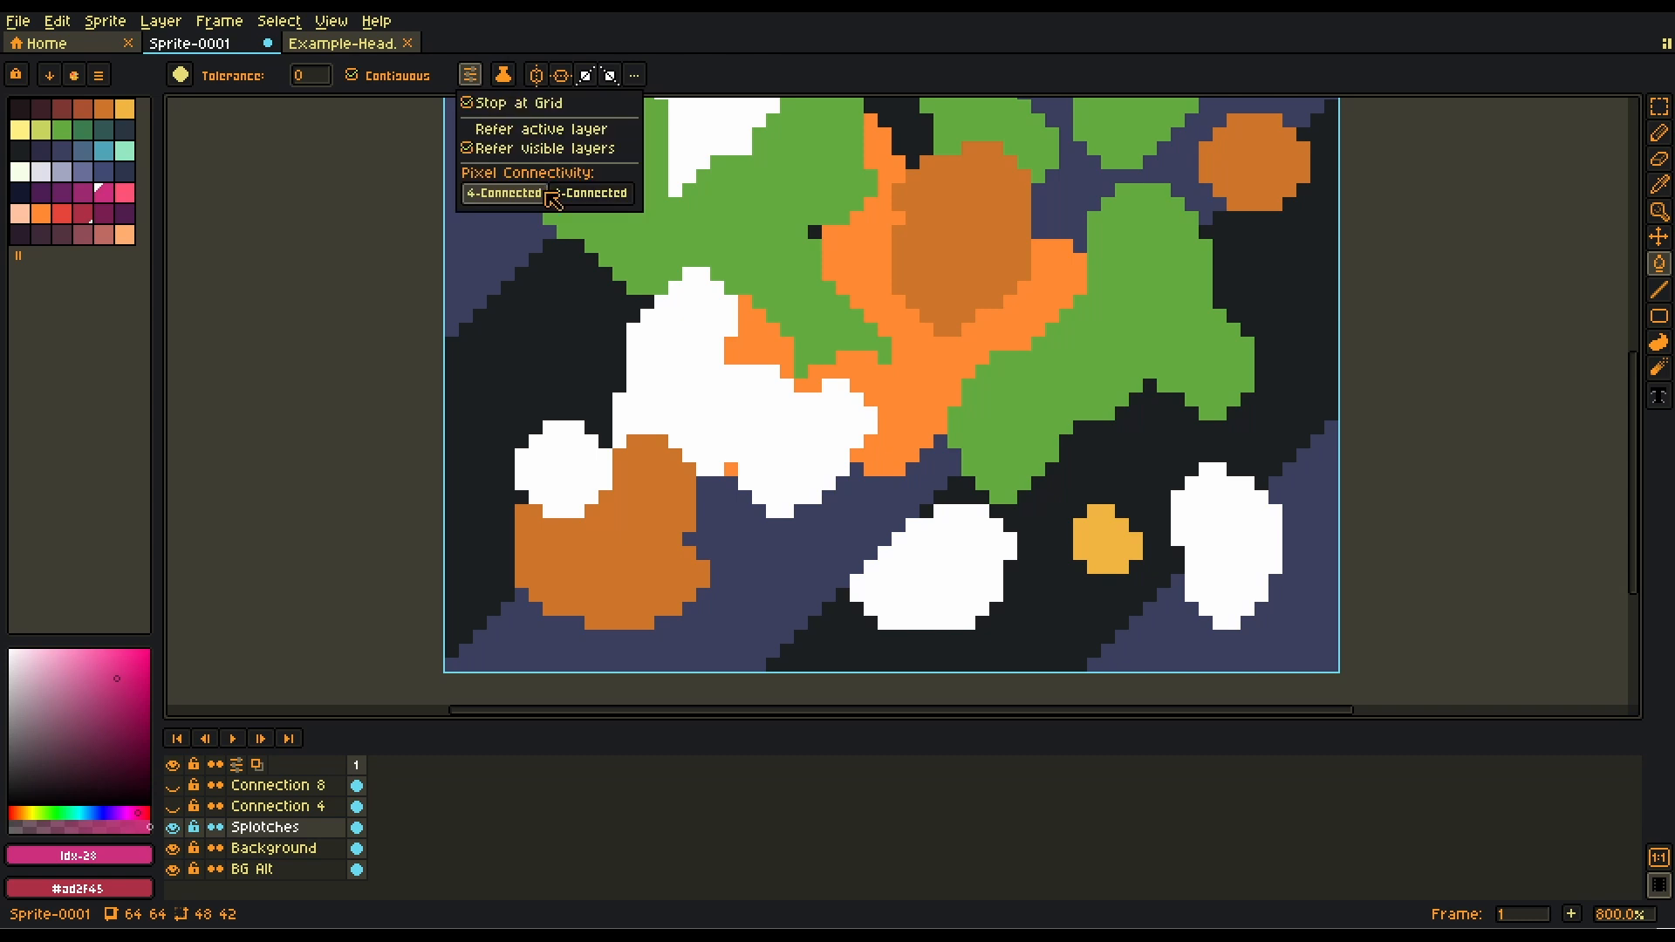
{"action": "left_click", "coordinate": [615, 193]}
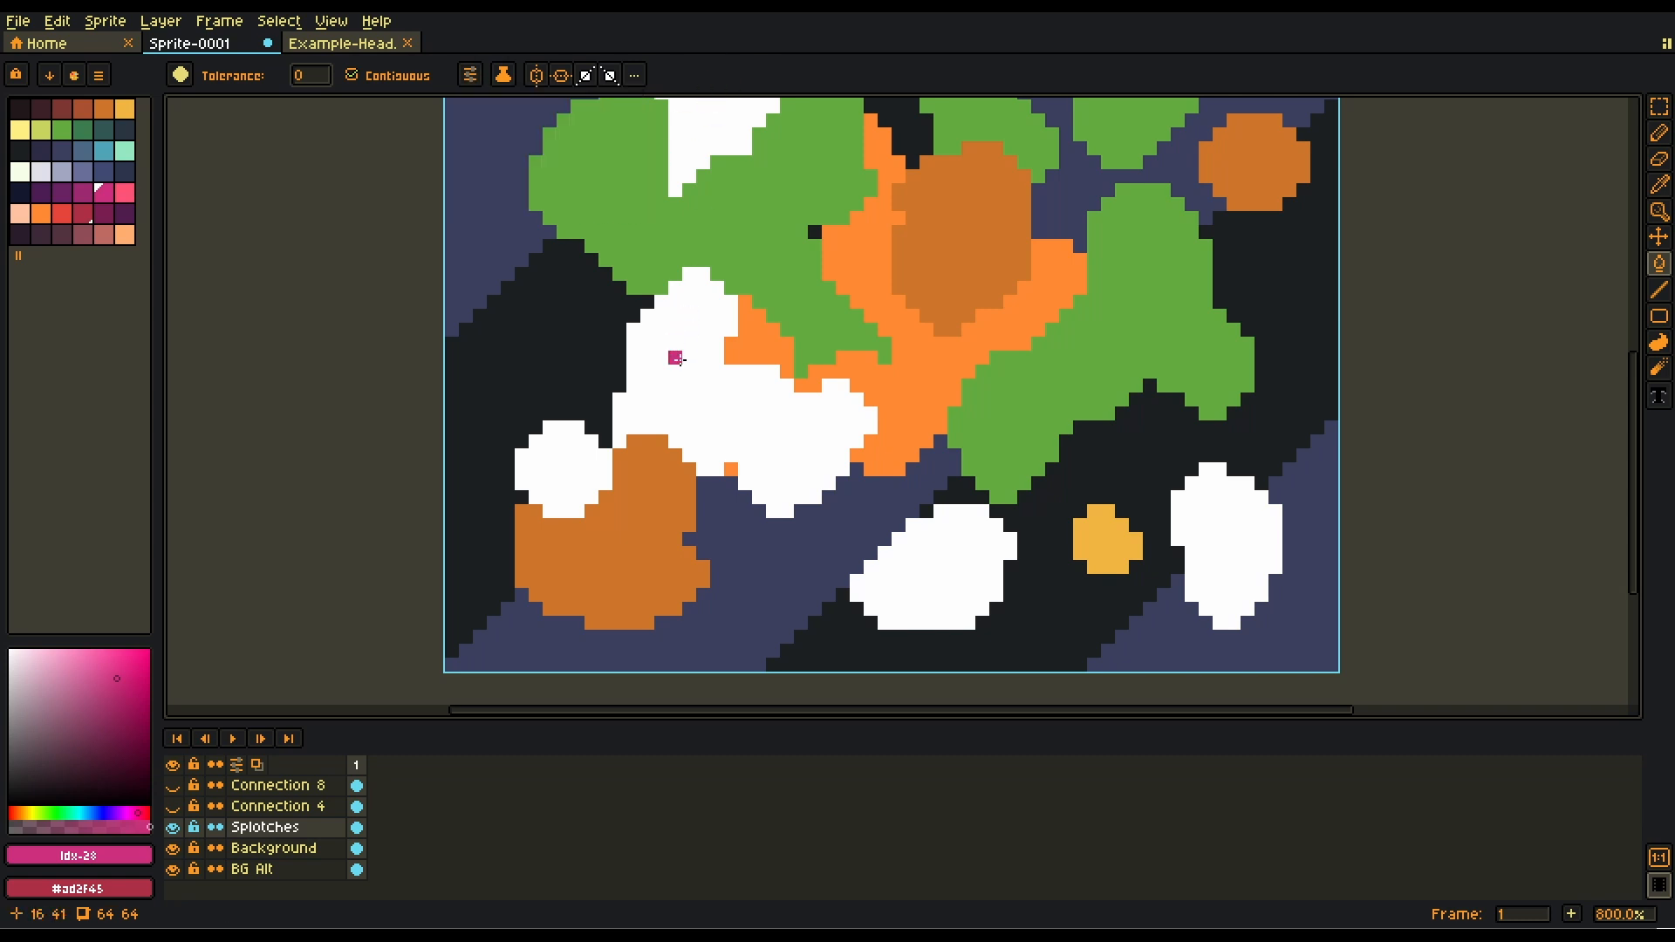
{"action": "left_click", "coordinate": [680, 360]}
{"action": "scroll", "coordinate": [558, 509], "scroll_direction": "up", "scroll_amount": 5}
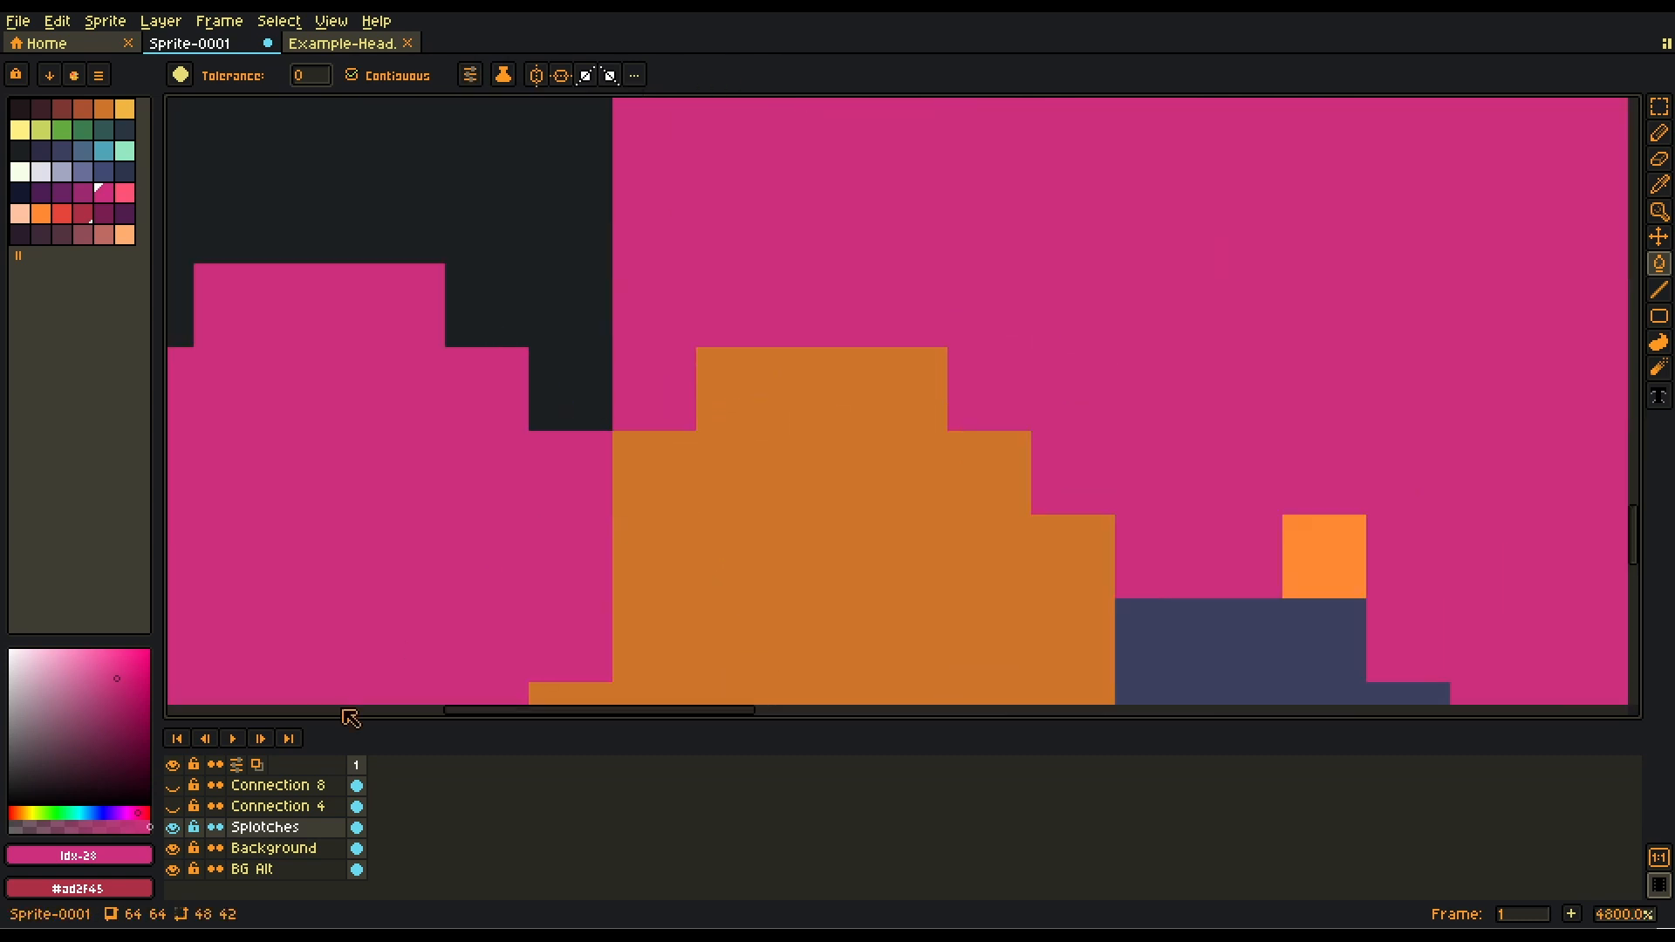
Check the Connection 8 layer's overlay at the splotches' diagonal junction, and undo the magenta fill.
{"action": "left_click", "coordinate": [173, 787]}
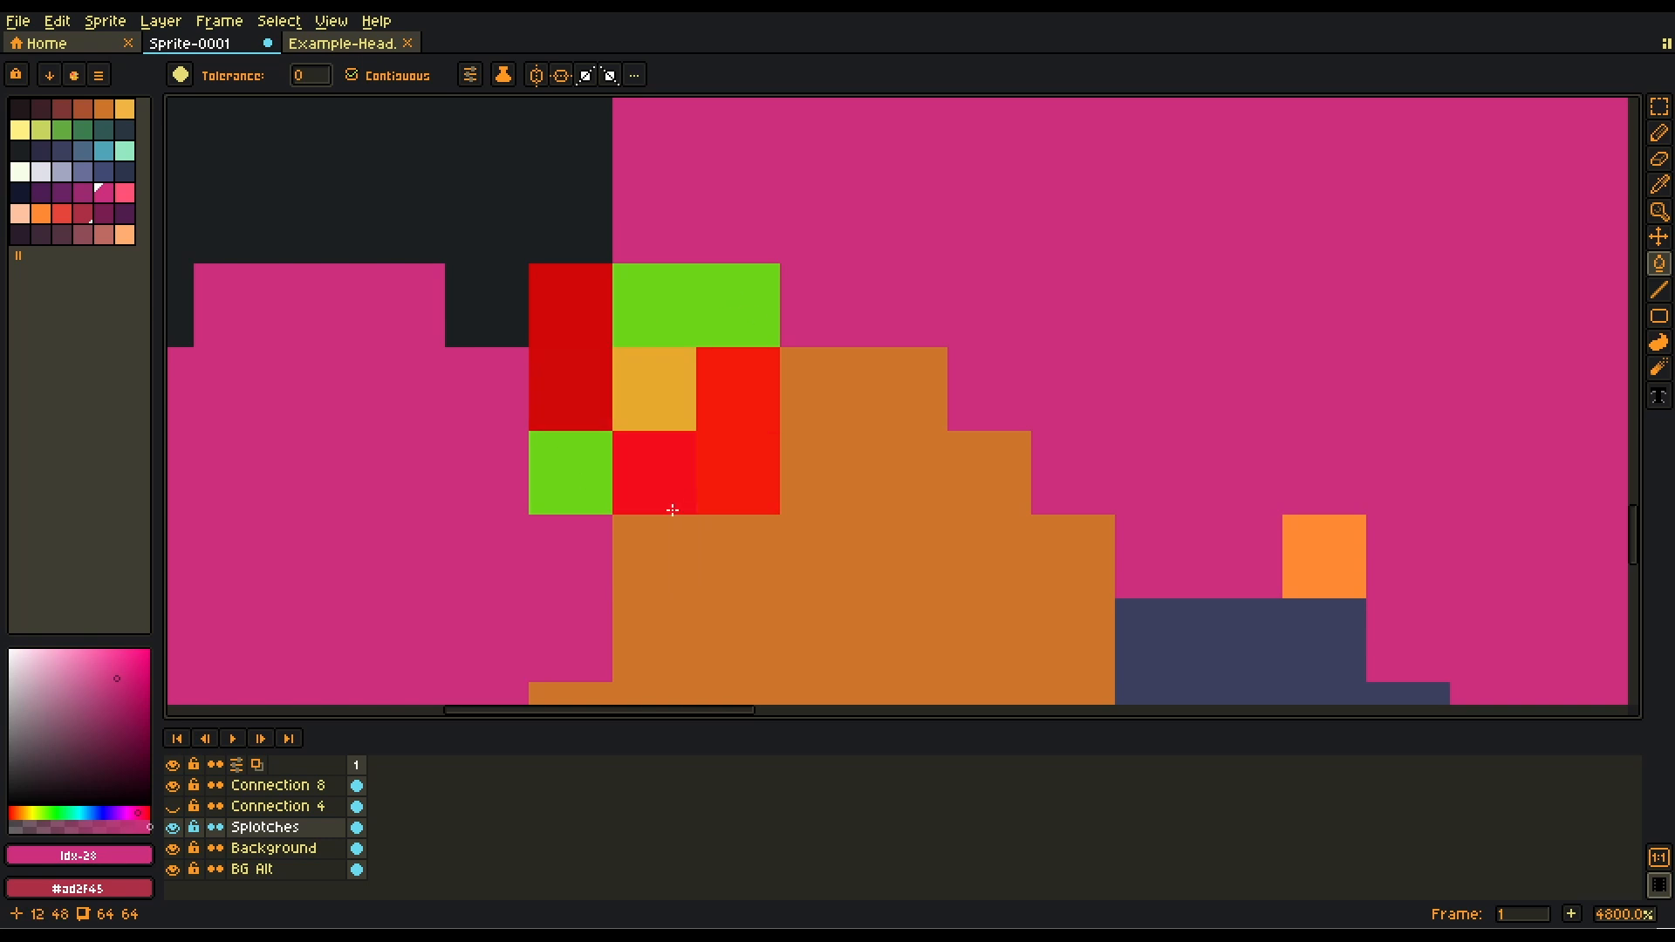
{"action": "scroll", "coordinate": [620, 467], "scroll_direction": "down", "scroll_amount": 3}
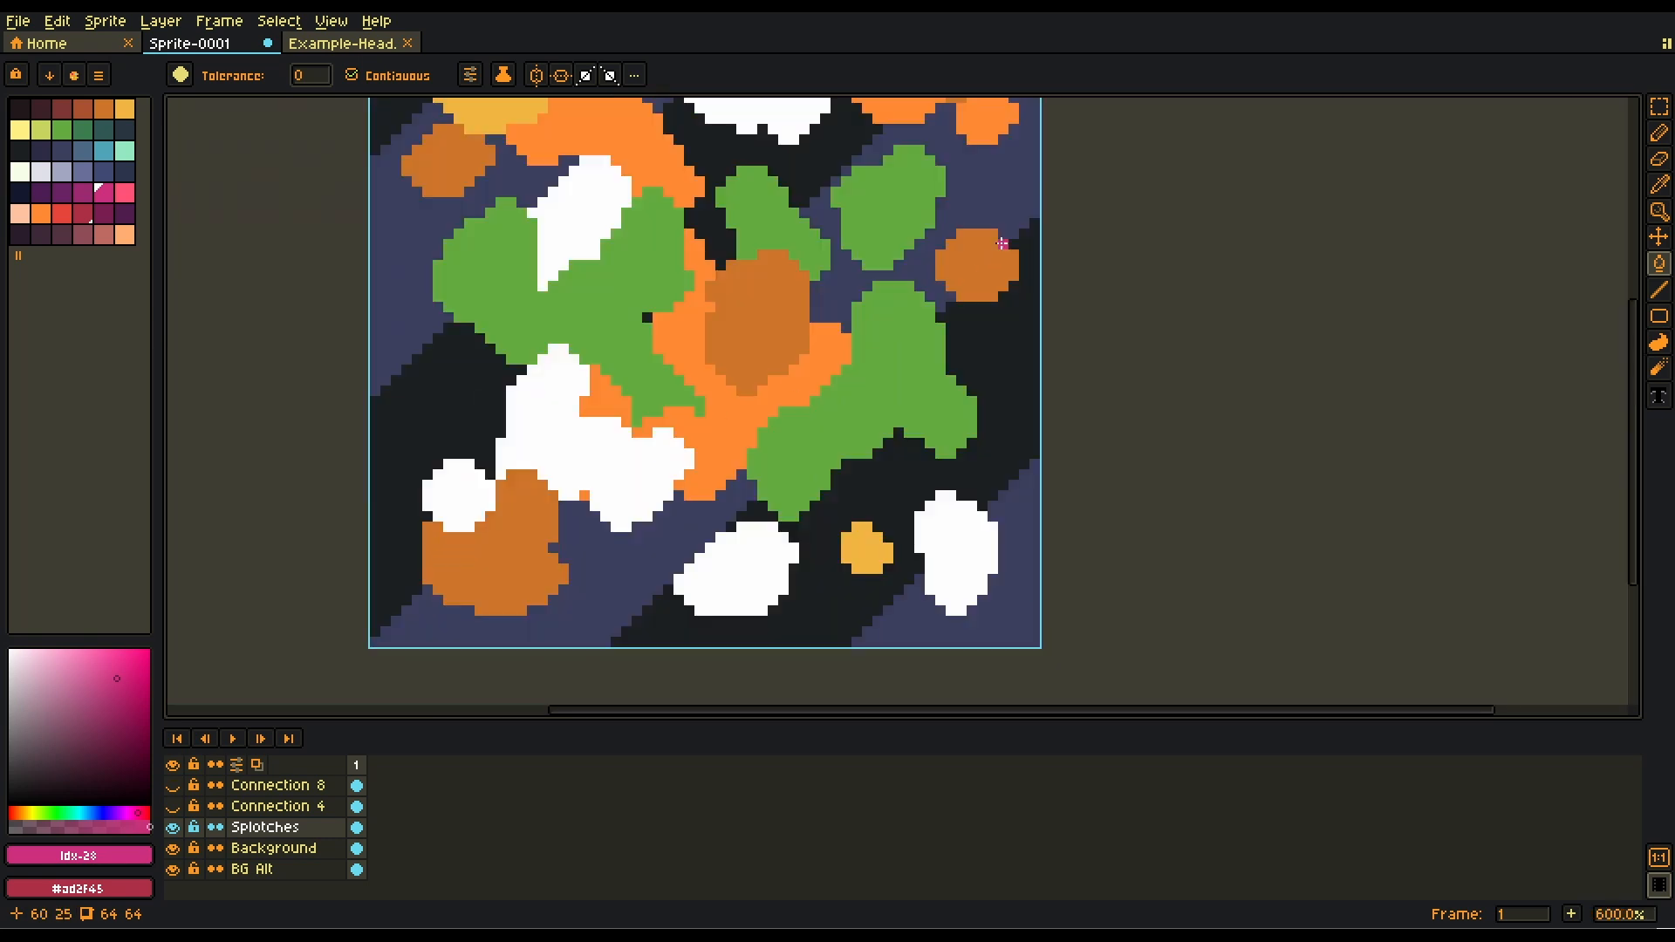
{"action": "left_click_drag", "start_coordinate": [997, 237], "coordinate": [1013, 325]}
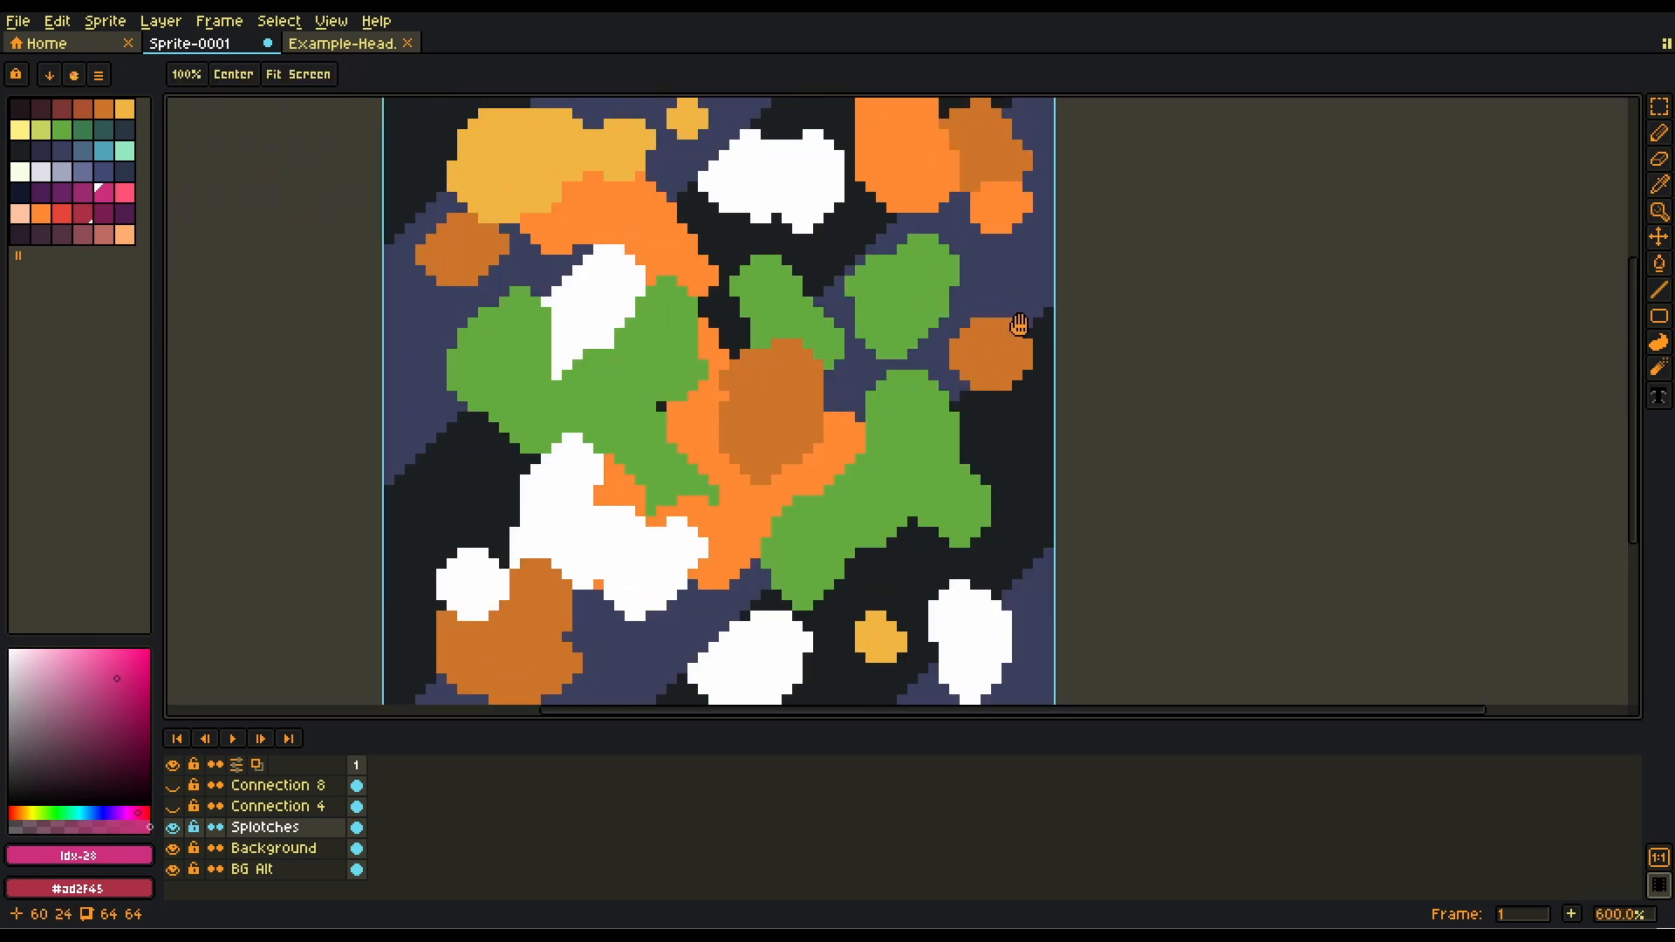
{"action": "scroll", "coordinate": [1013, 324], "scroll_direction": "down", "scroll_amount": 1}
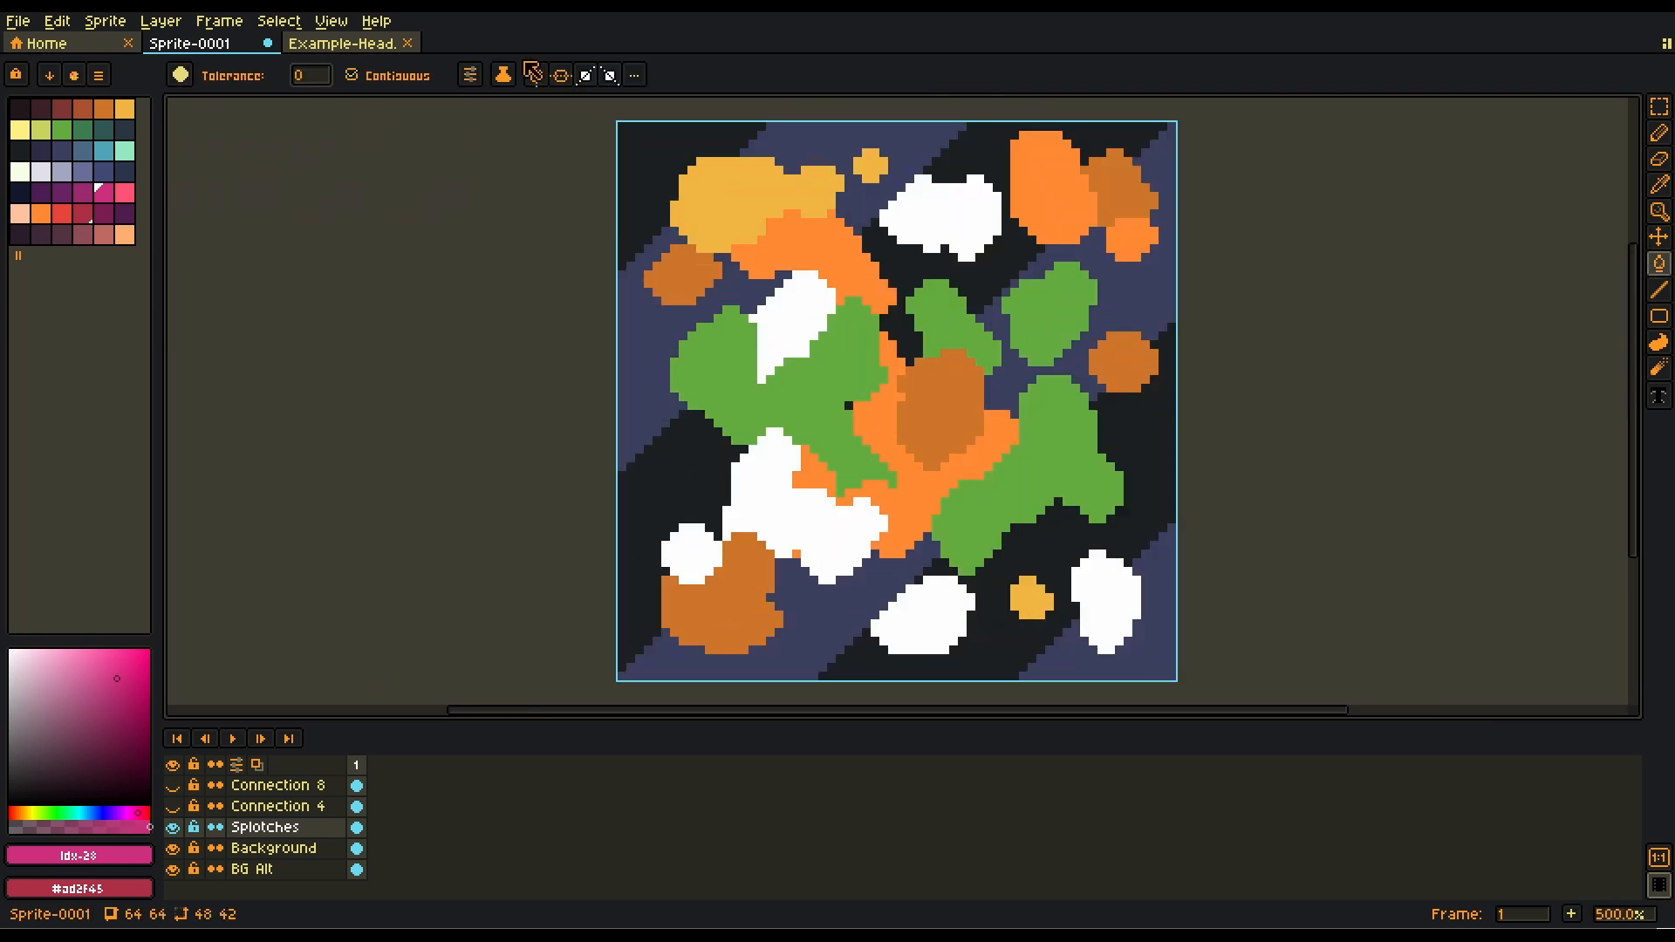
Toggle the Paint Bucket's Stop at Grid option off and back on.
{"action": "left_click", "coordinate": [471, 75]}
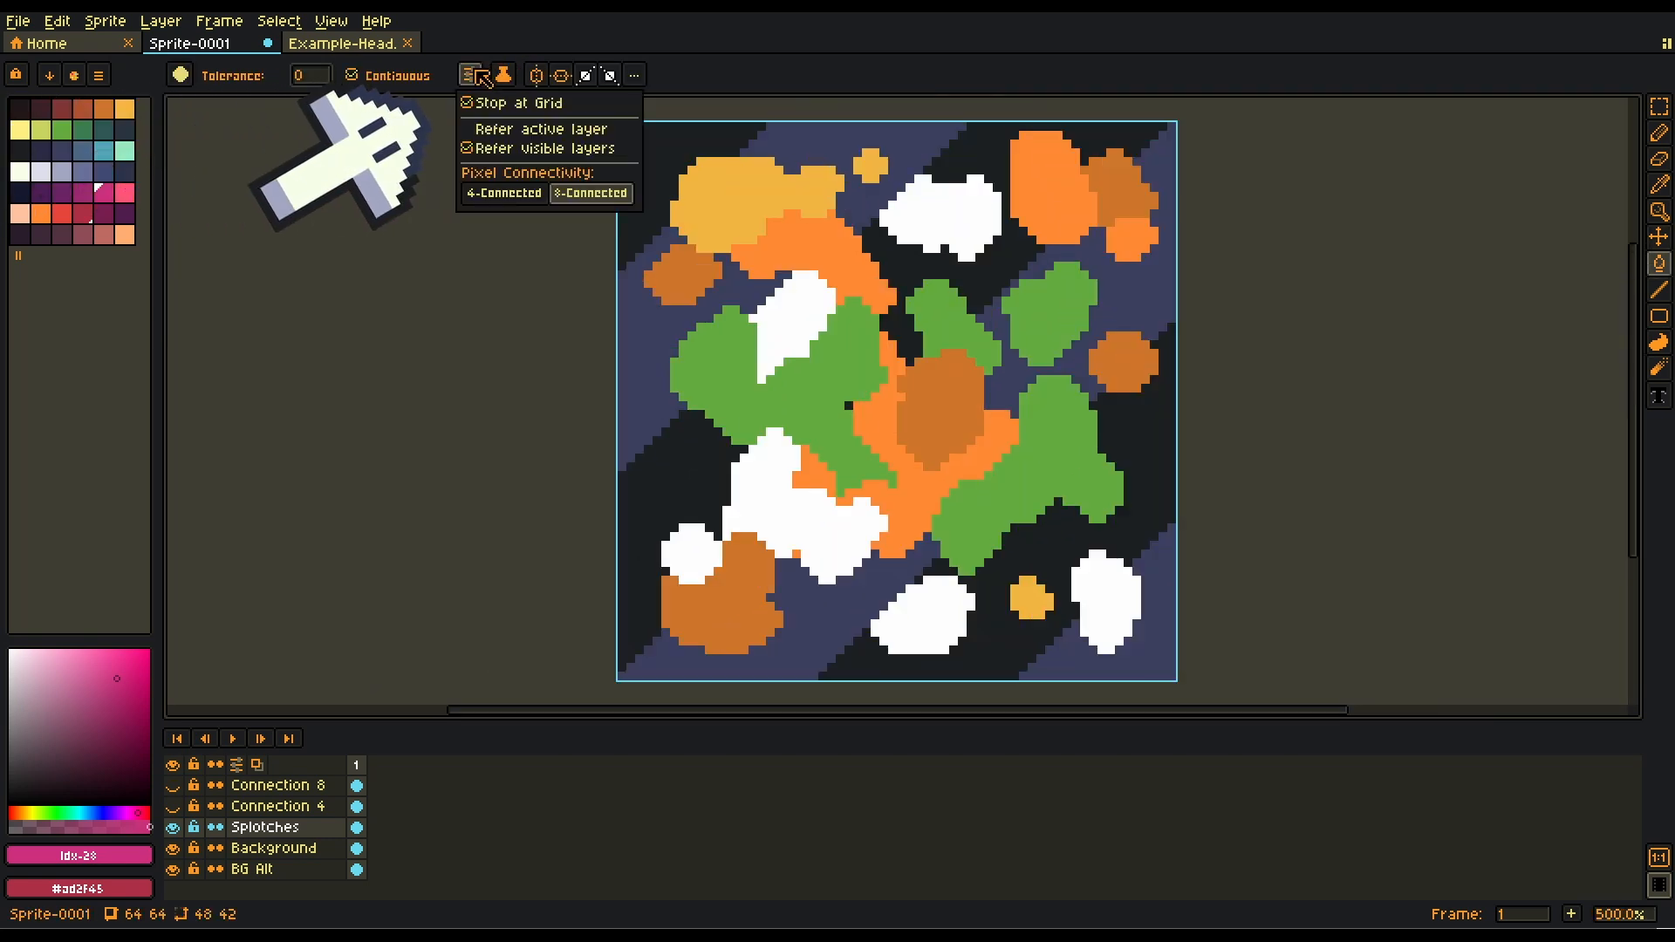
{"action": "left_click", "coordinate": [527, 105]}
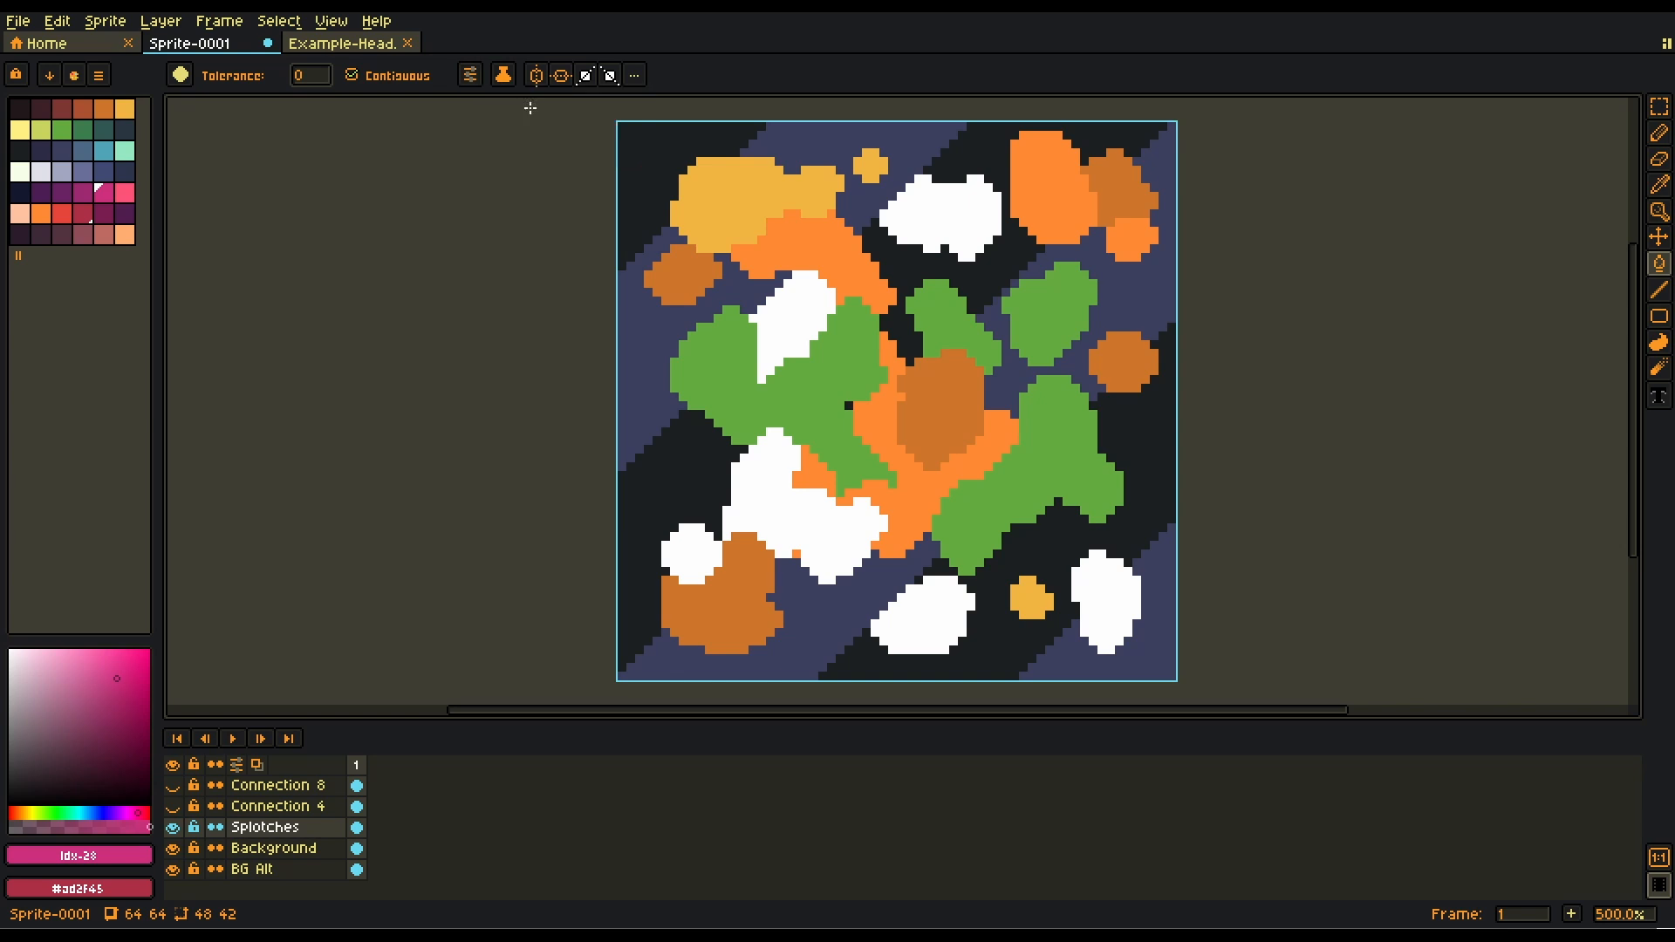
{"action": "left_click", "coordinate": [470, 75]}
{"action": "left_click", "coordinate": [530, 105]}
Display the grid over the sprite and look at where the grid settings are found.
{"action": "left_click", "coordinate": [388, 22]}
{"action": "mouse_move", "coordinate": [331, 21]}
{"action": "mouse_move", "coordinate": [353, 129]}
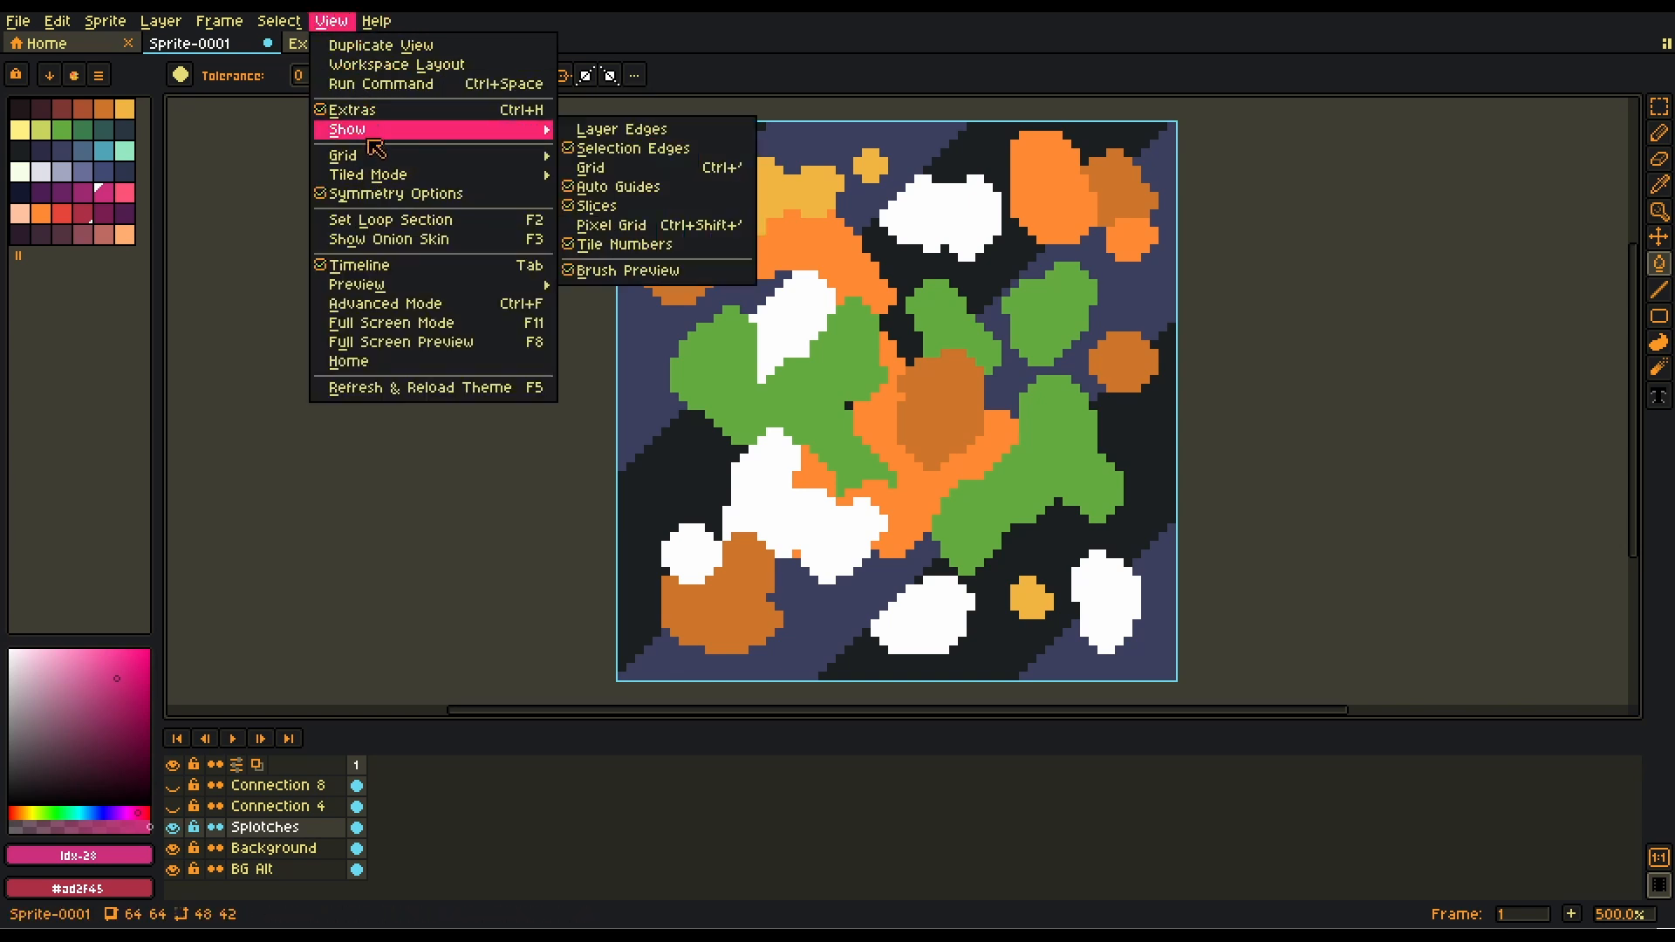
{"action": "left_click", "coordinate": [663, 167]}
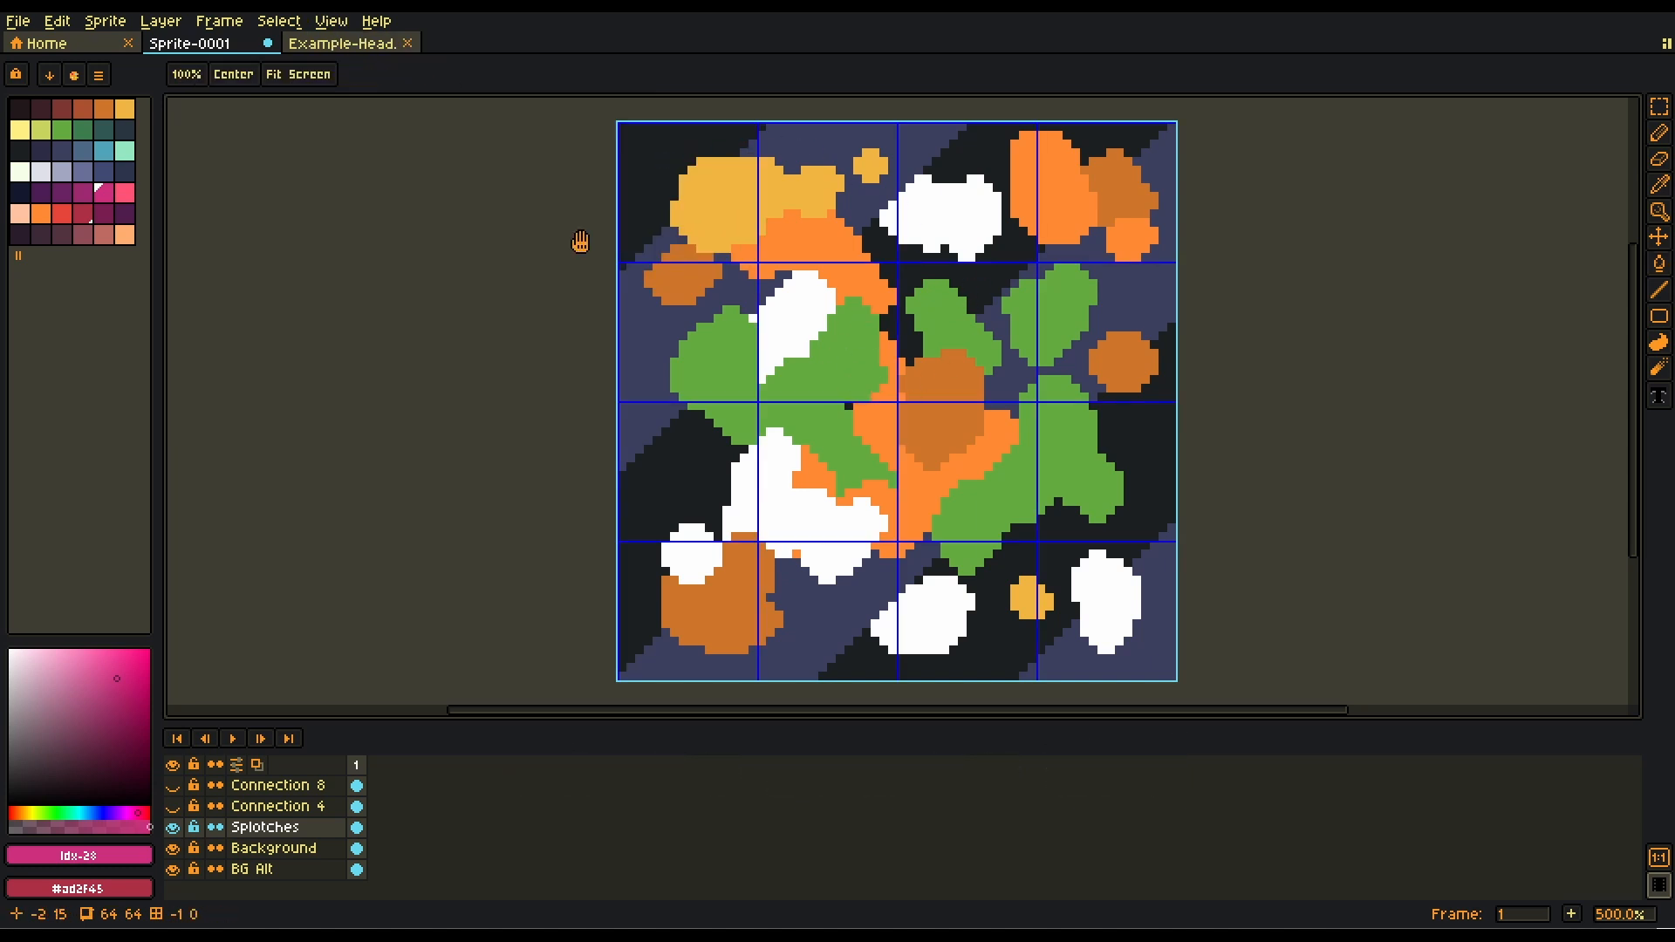
{"action": "left_click_drag", "start_coordinate": [893, 301], "coordinate": [851, 296]}
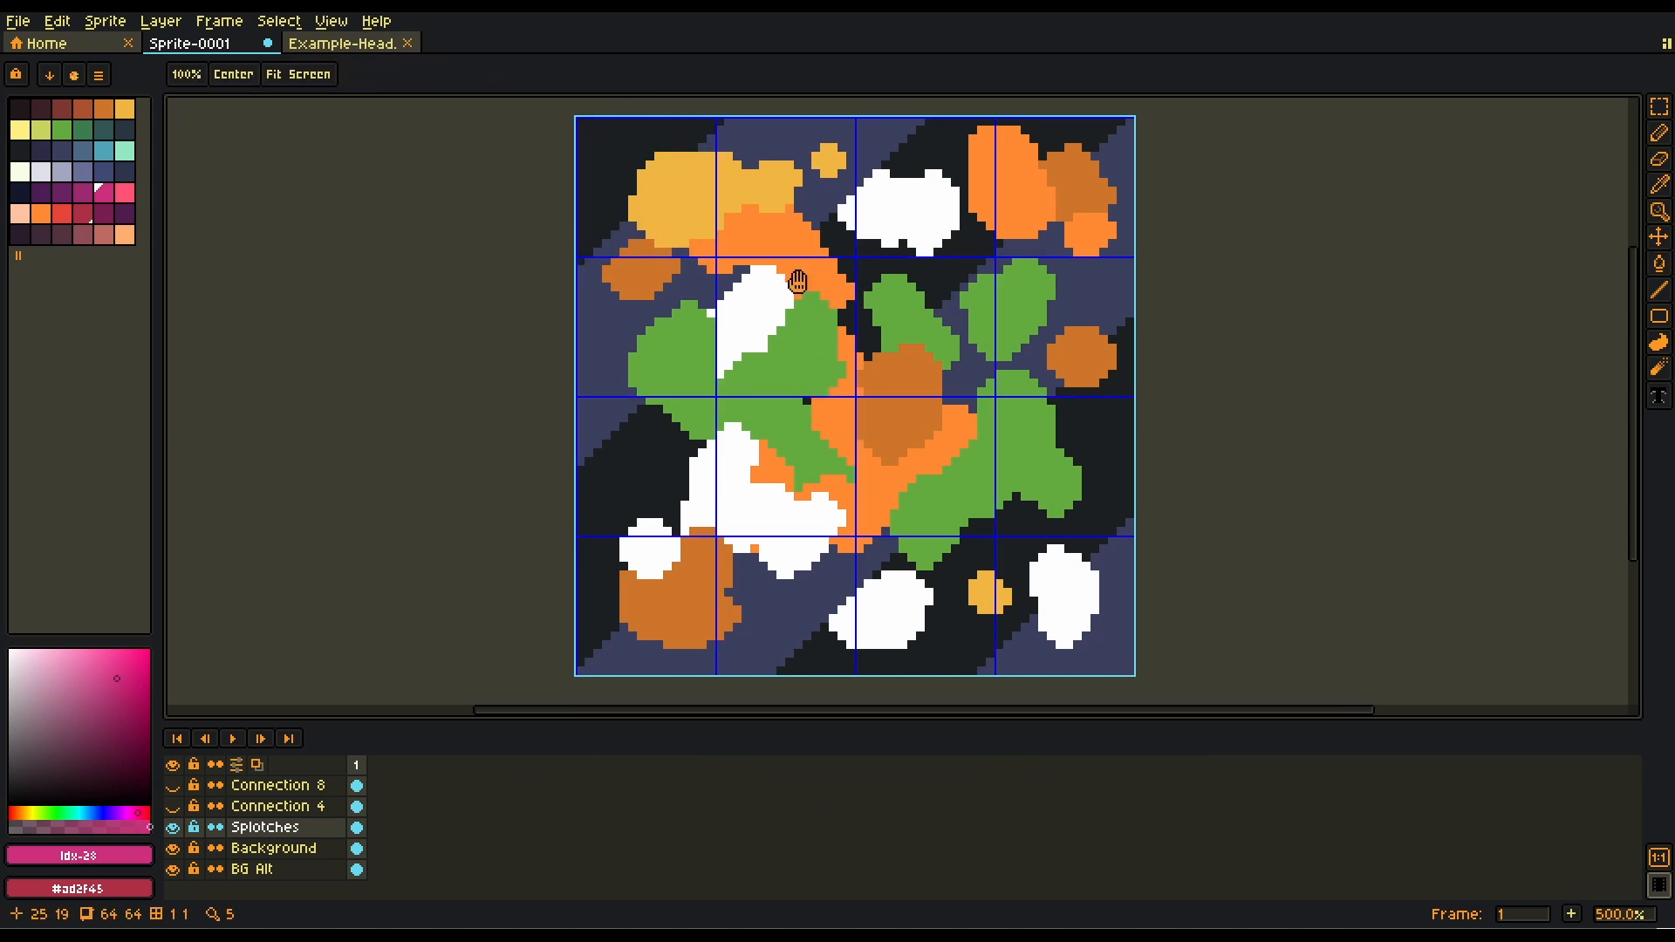
{"action": "left_click", "coordinate": [331, 22]}
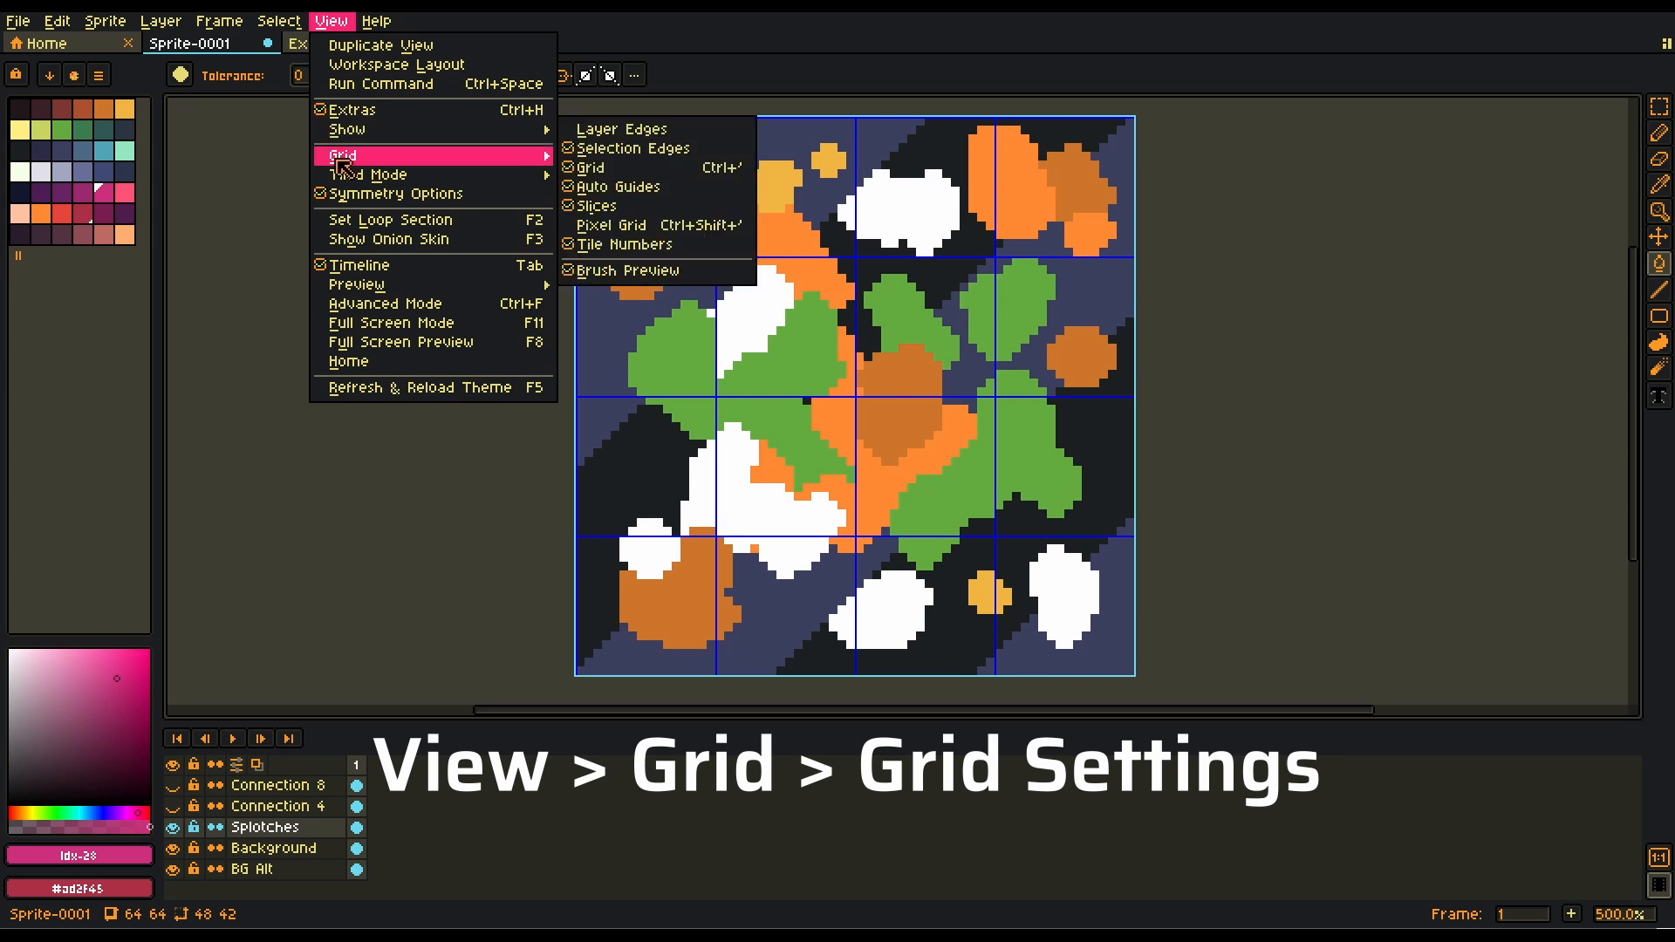
{"action": "mouse_move", "coordinate": [349, 155]}
{"action": "left_click", "coordinate": [734, 64]}
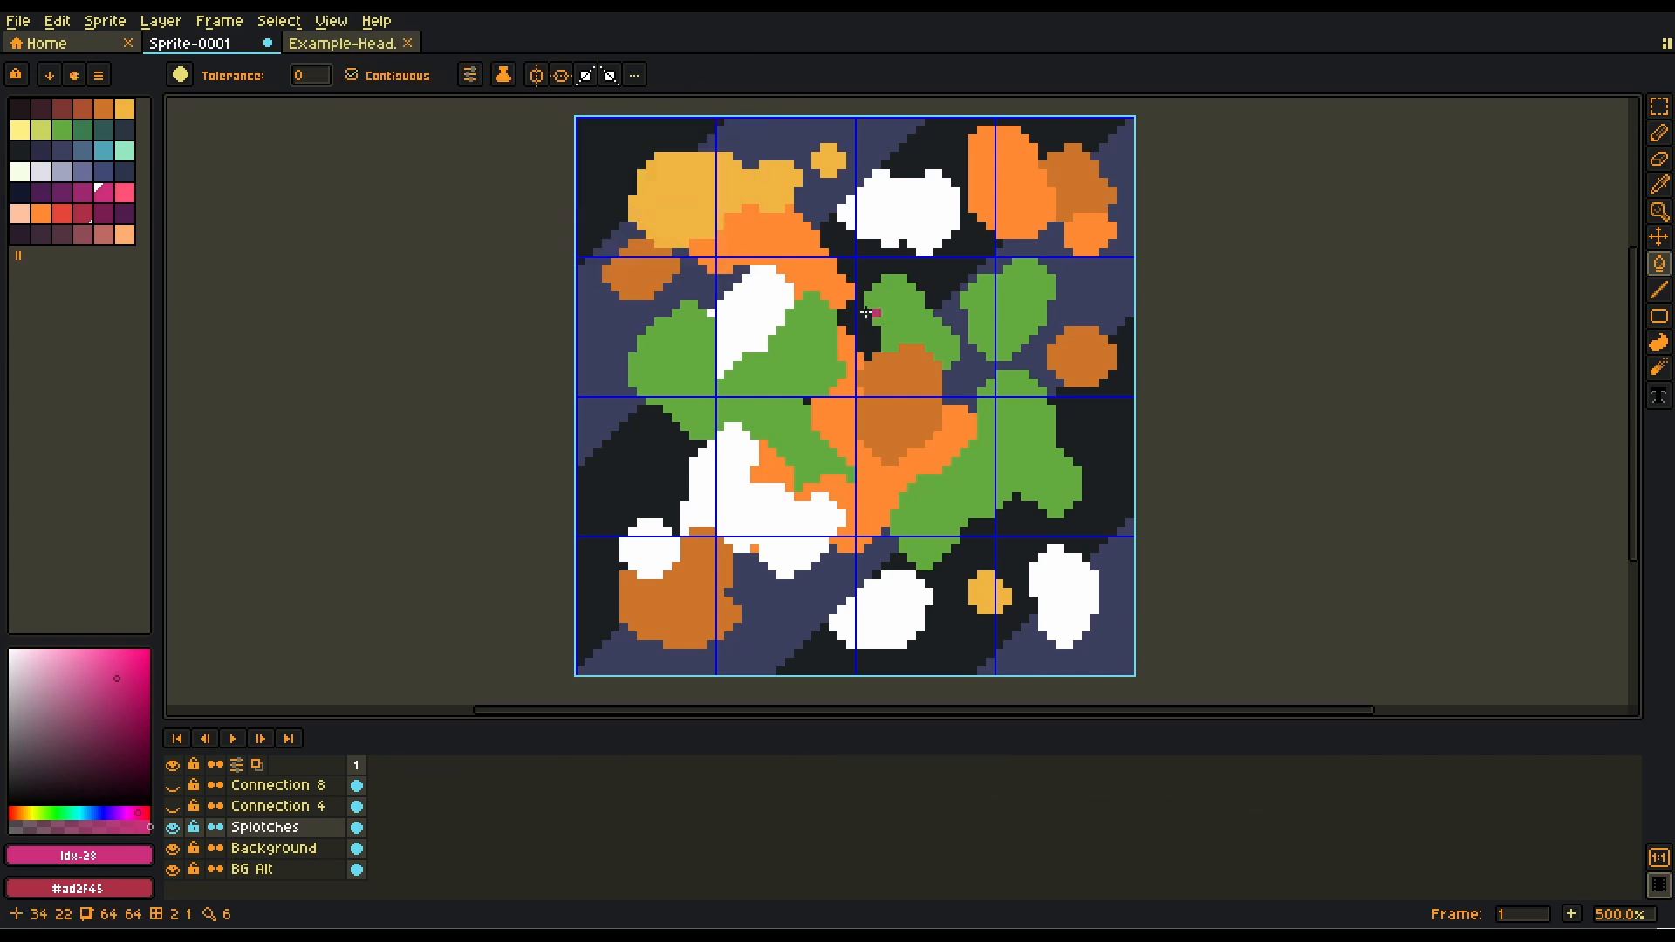
Test grid-limited filling with magenta on the white, green and orange splotches, undoing each fill.
{"action": "left_click", "coordinate": [780, 297]}
{"action": "key", "text": "ctrl+z"}
{"action": "left_click", "coordinate": [671, 349]}
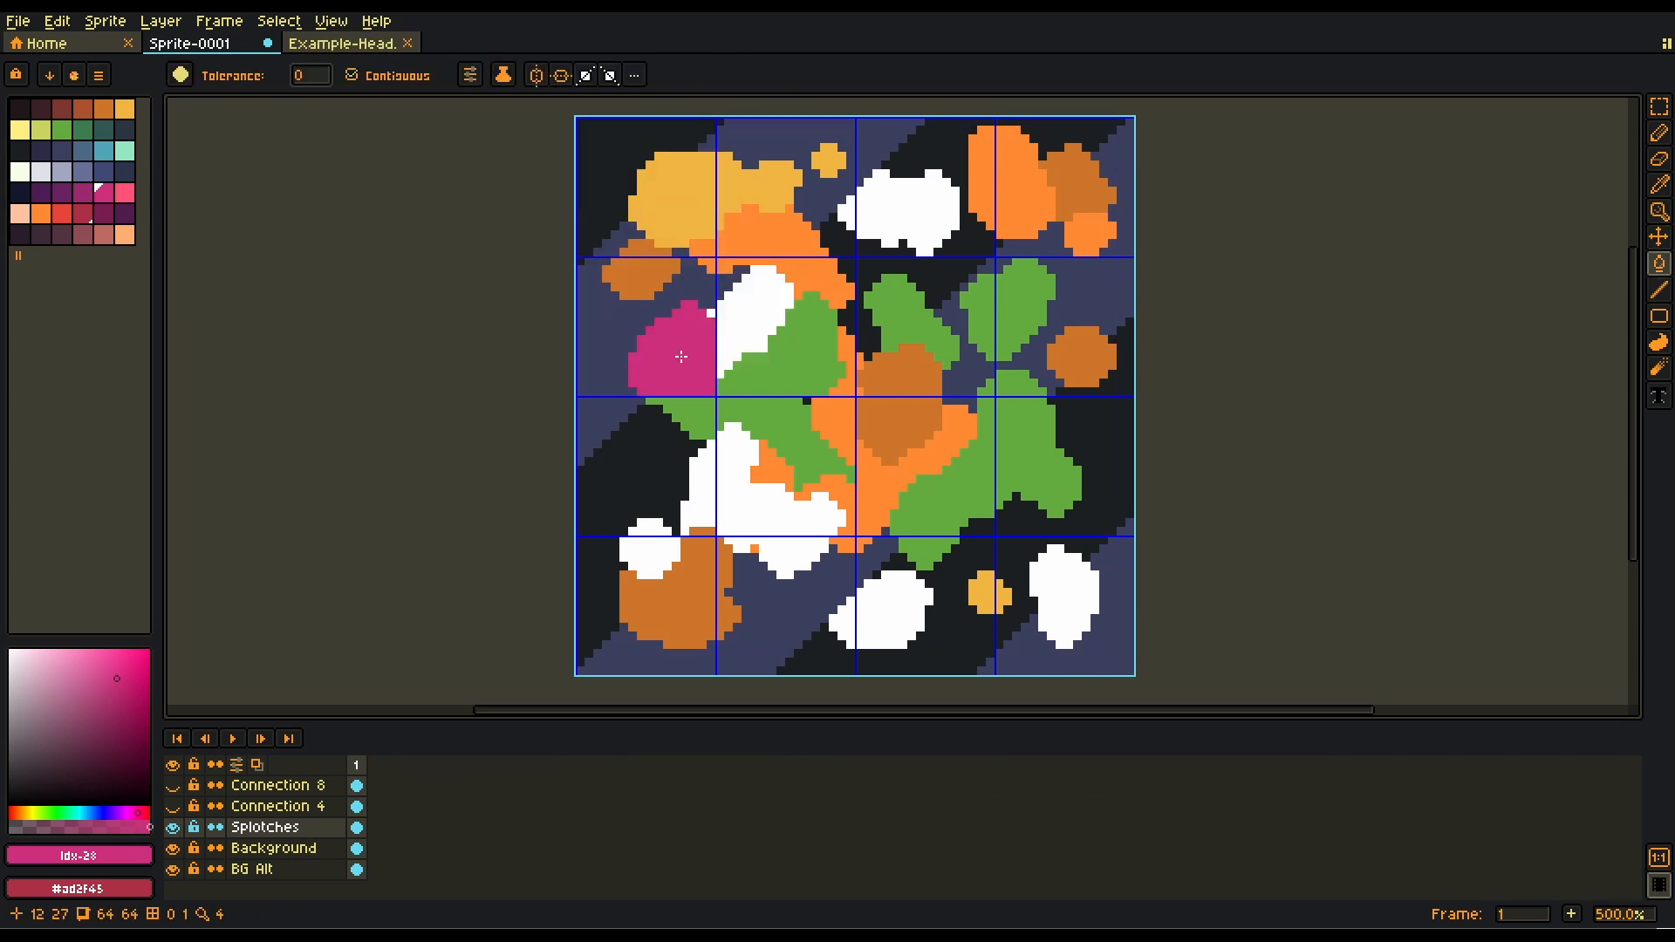
{"action": "key", "text": "ctrl+z"}
{"action": "key", "text": "b"}
{"action": "left_click", "coordinate": [893, 479]}
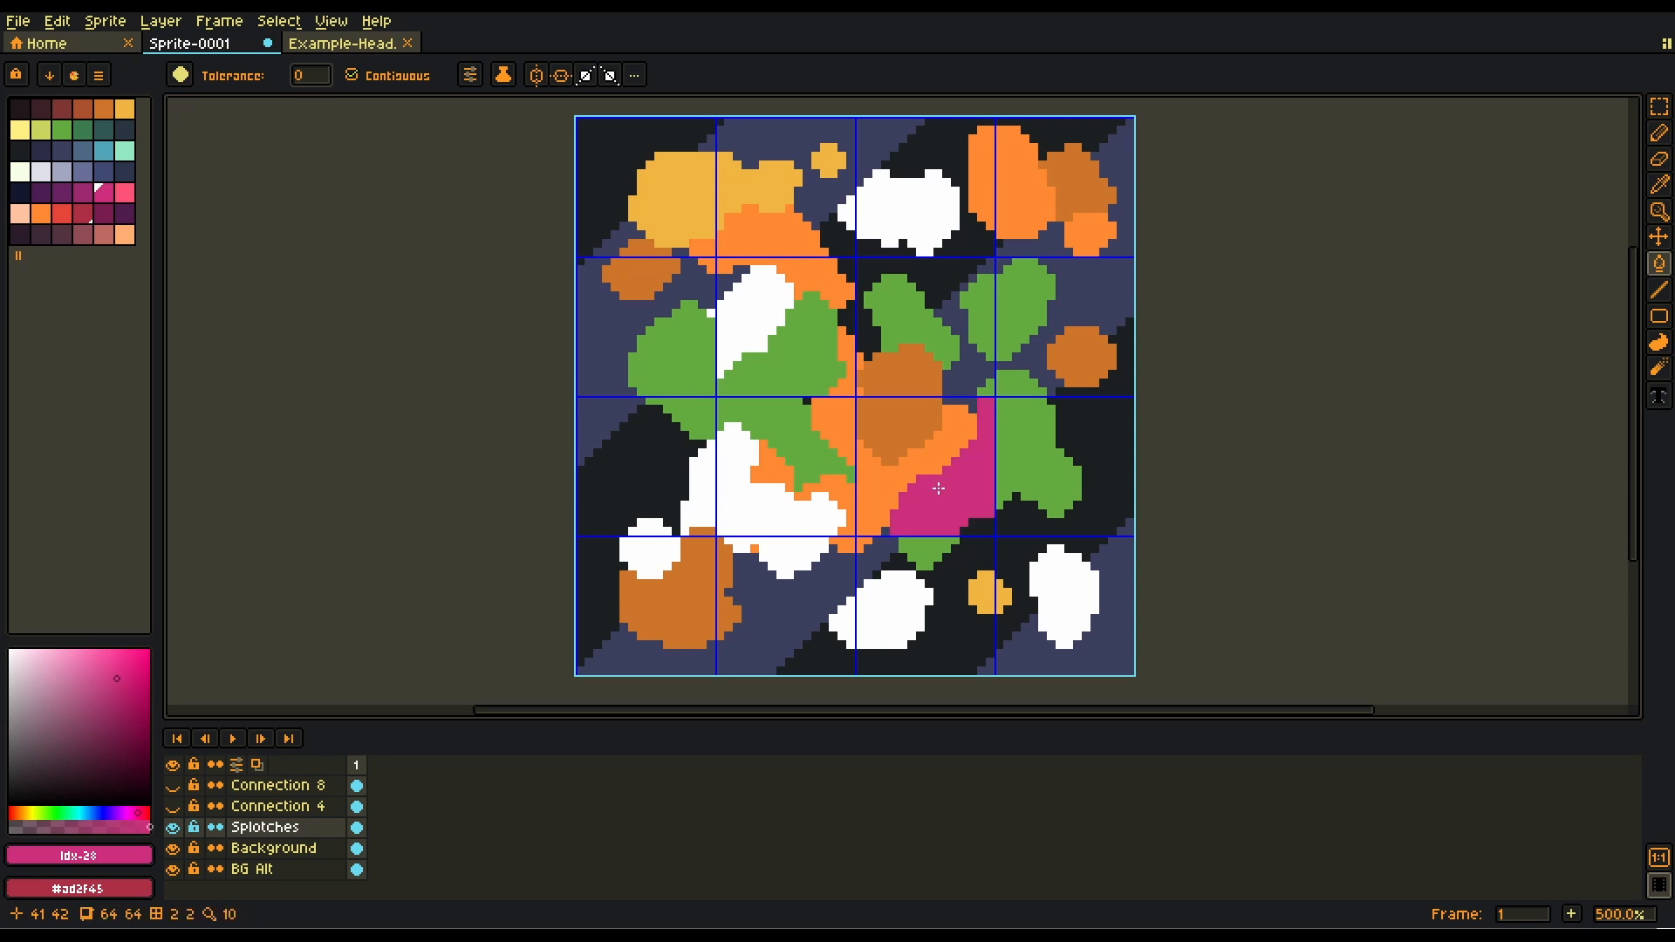
{"action": "key", "text": "ctrl+z"}
{"action": "left_click", "coordinate": [894, 479]}
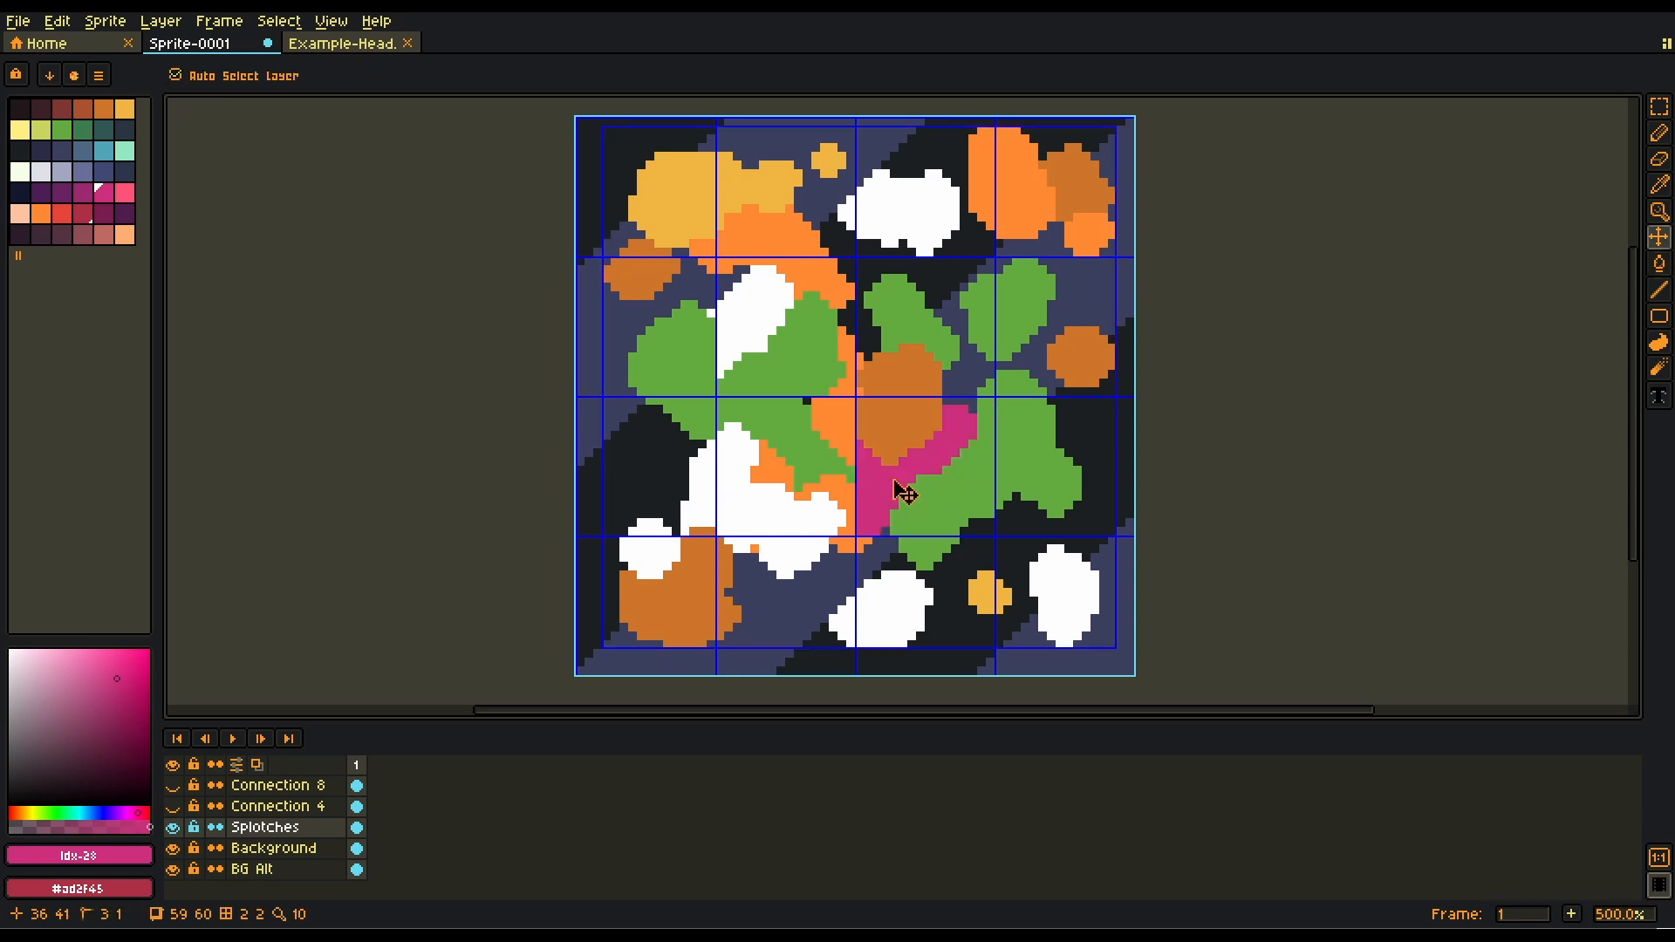
{"action": "key", "text": "ctrl+z"}
{"action": "left_click", "coordinate": [723, 484]}
{"action": "key", "text": "ctrl+z"}
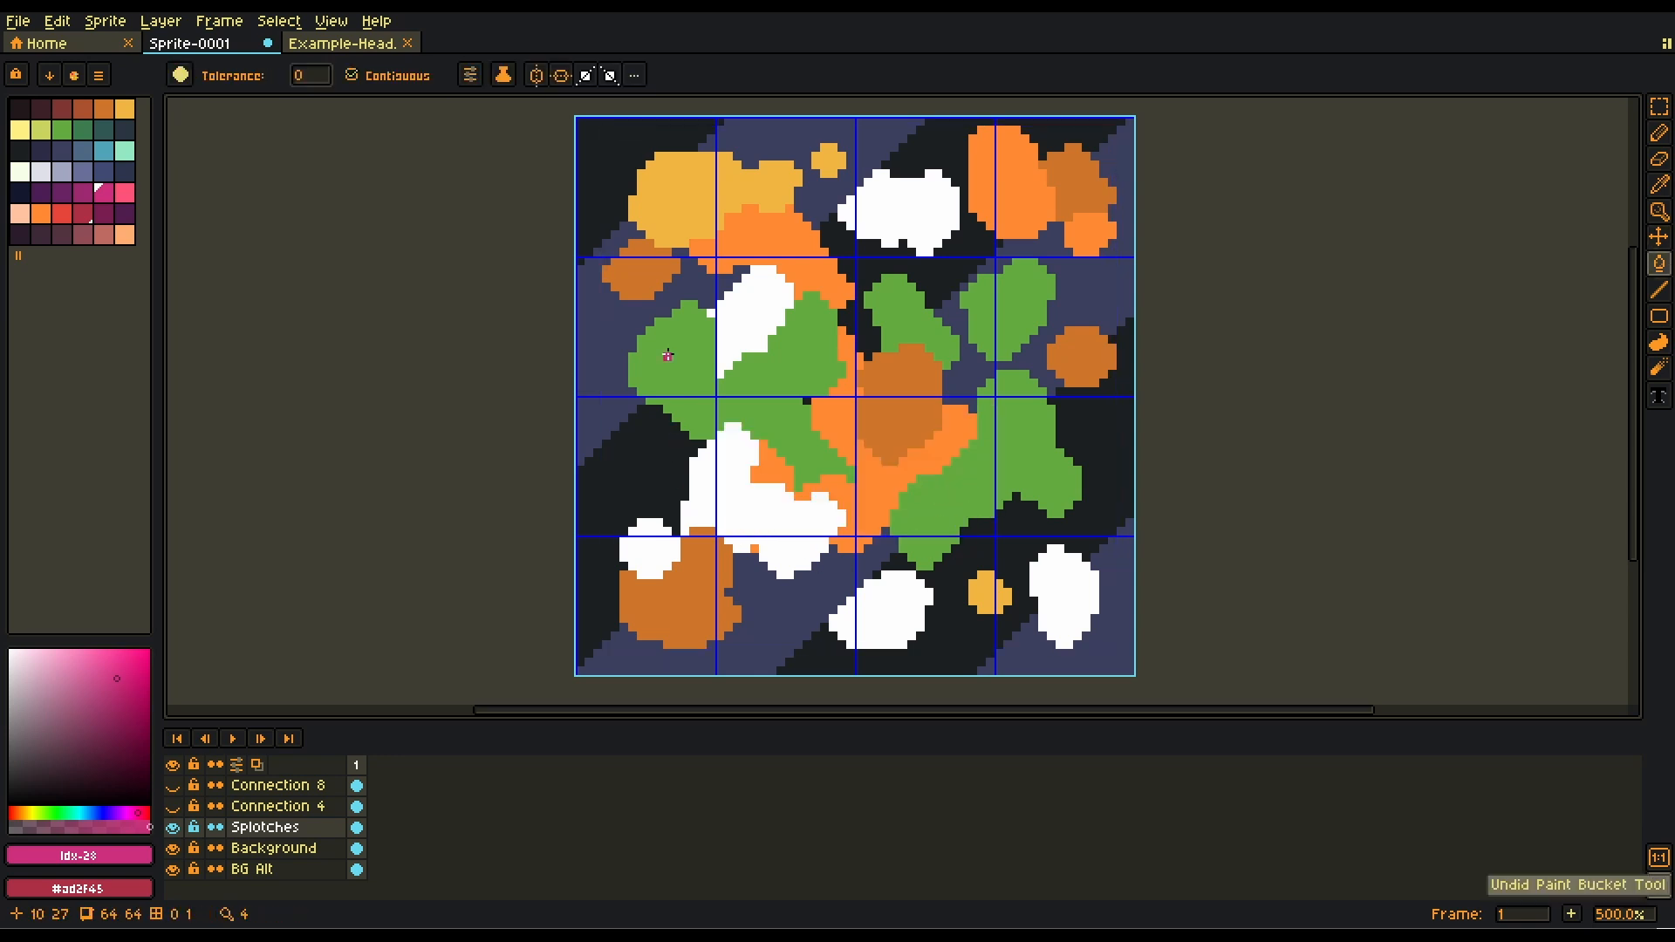
{"action": "left_click", "coordinate": [669, 354]}
{"action": "key", "text": "ctrl+z"}
Hide the grid and set the Paint Bucket's ink to Shading.
{"action": "left_click", "coordinate": [349, 22]}
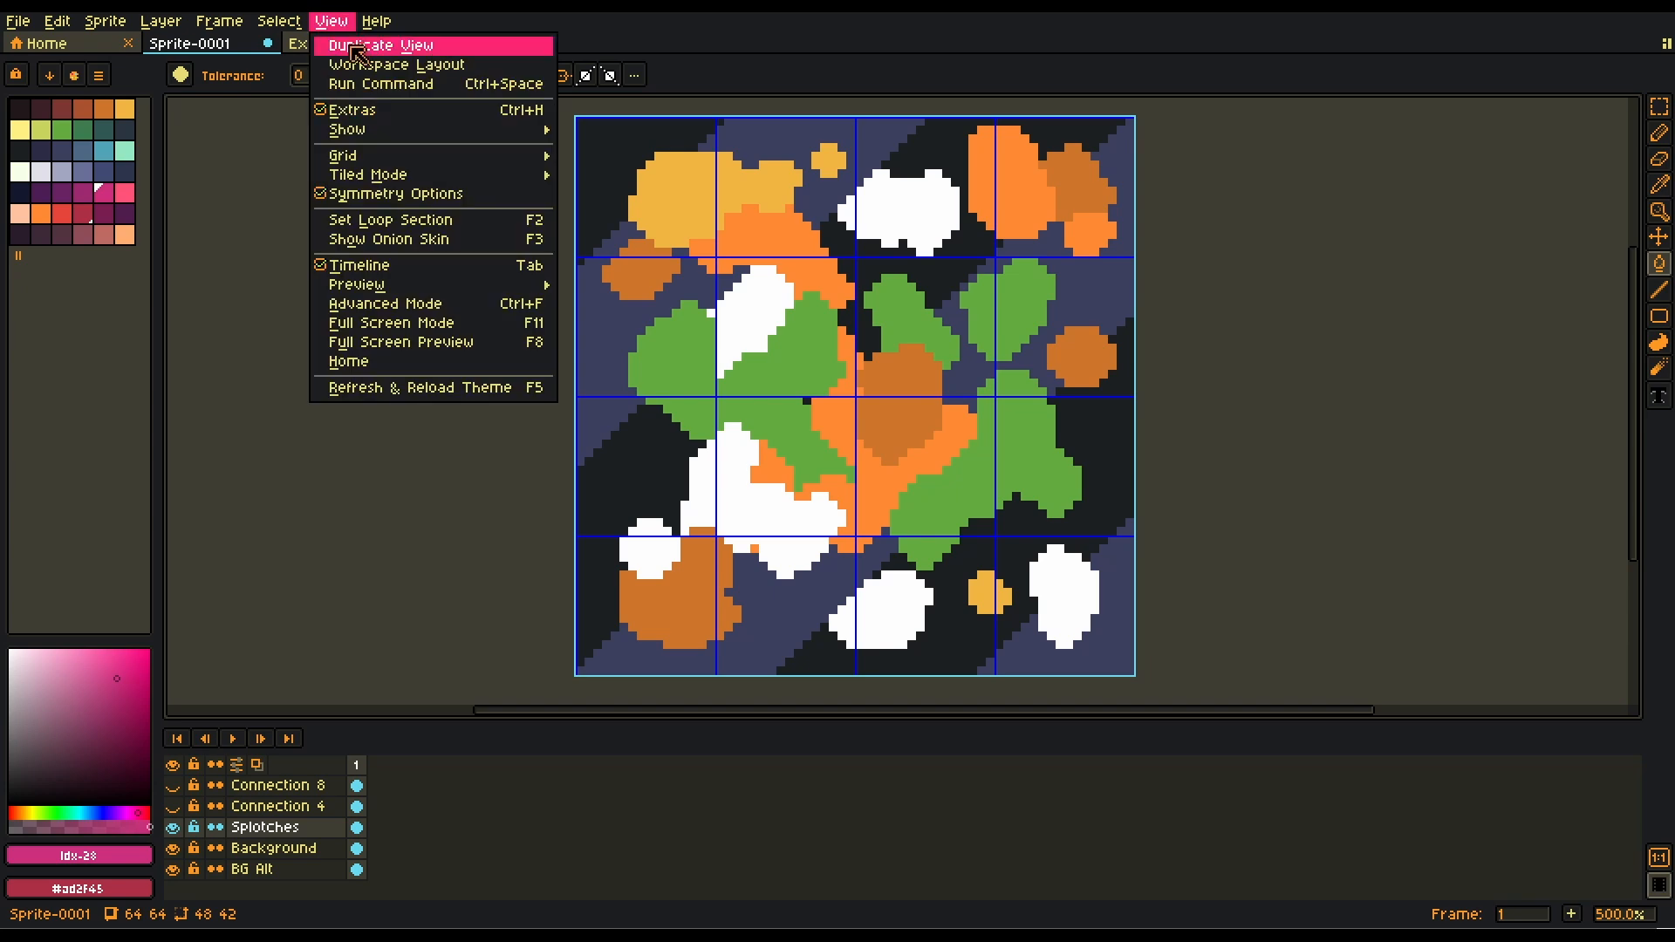
{"action": "mouse_move", "coordinate": [376, 131]}
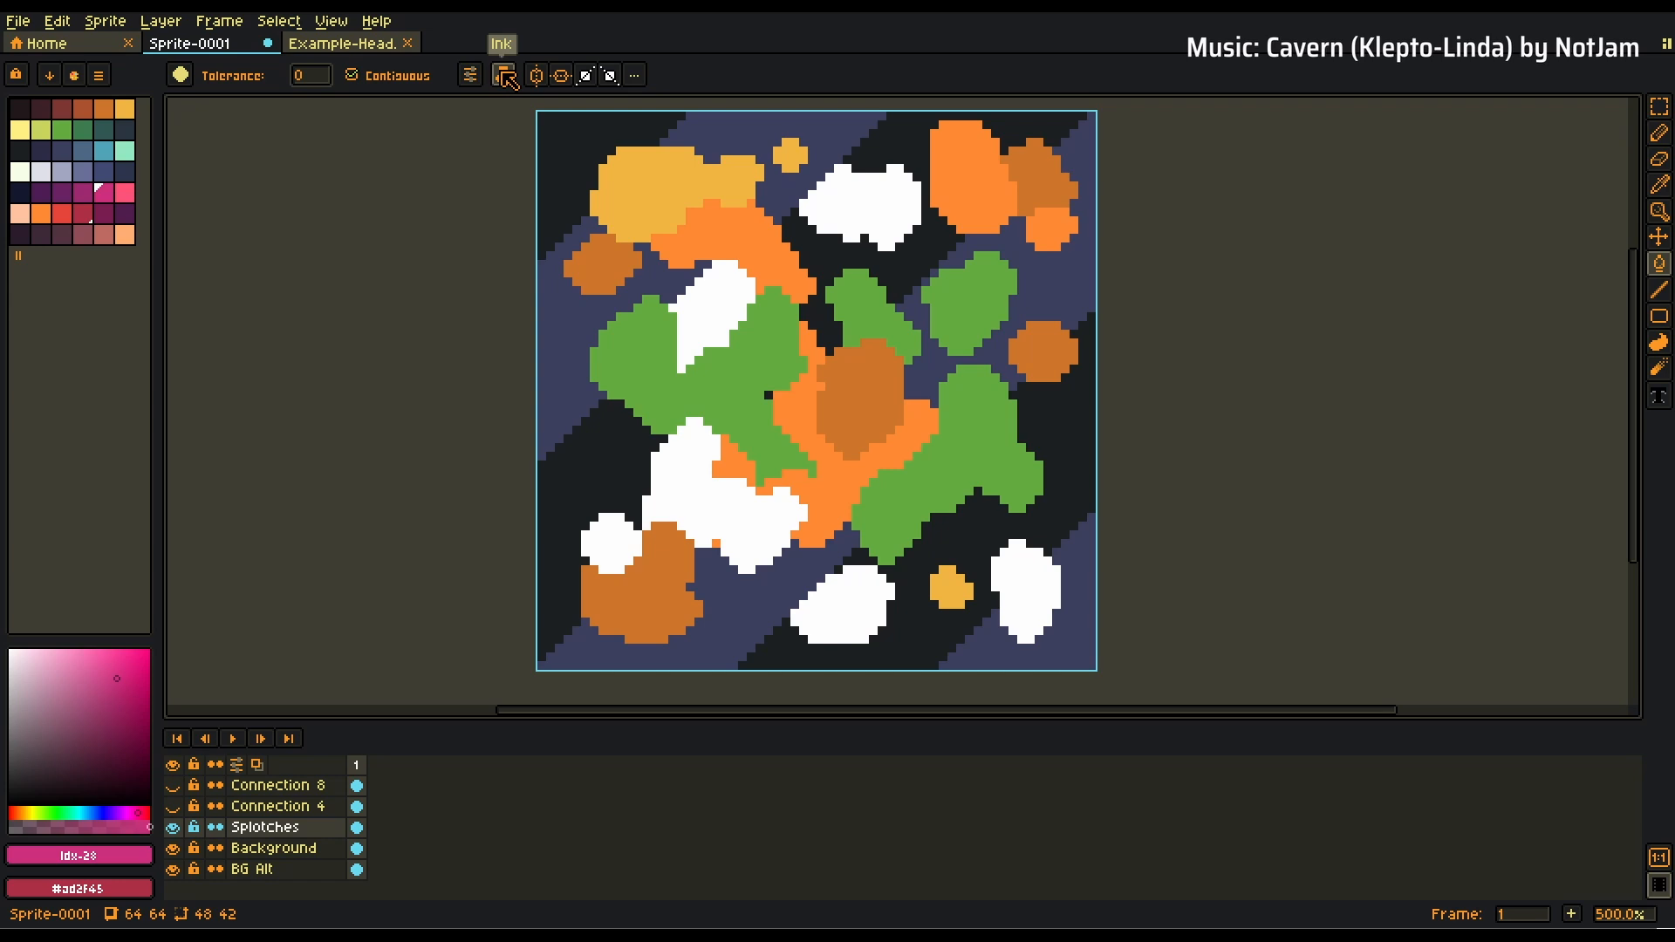
{"action": "left_click", "coordinate": [504, 76]}
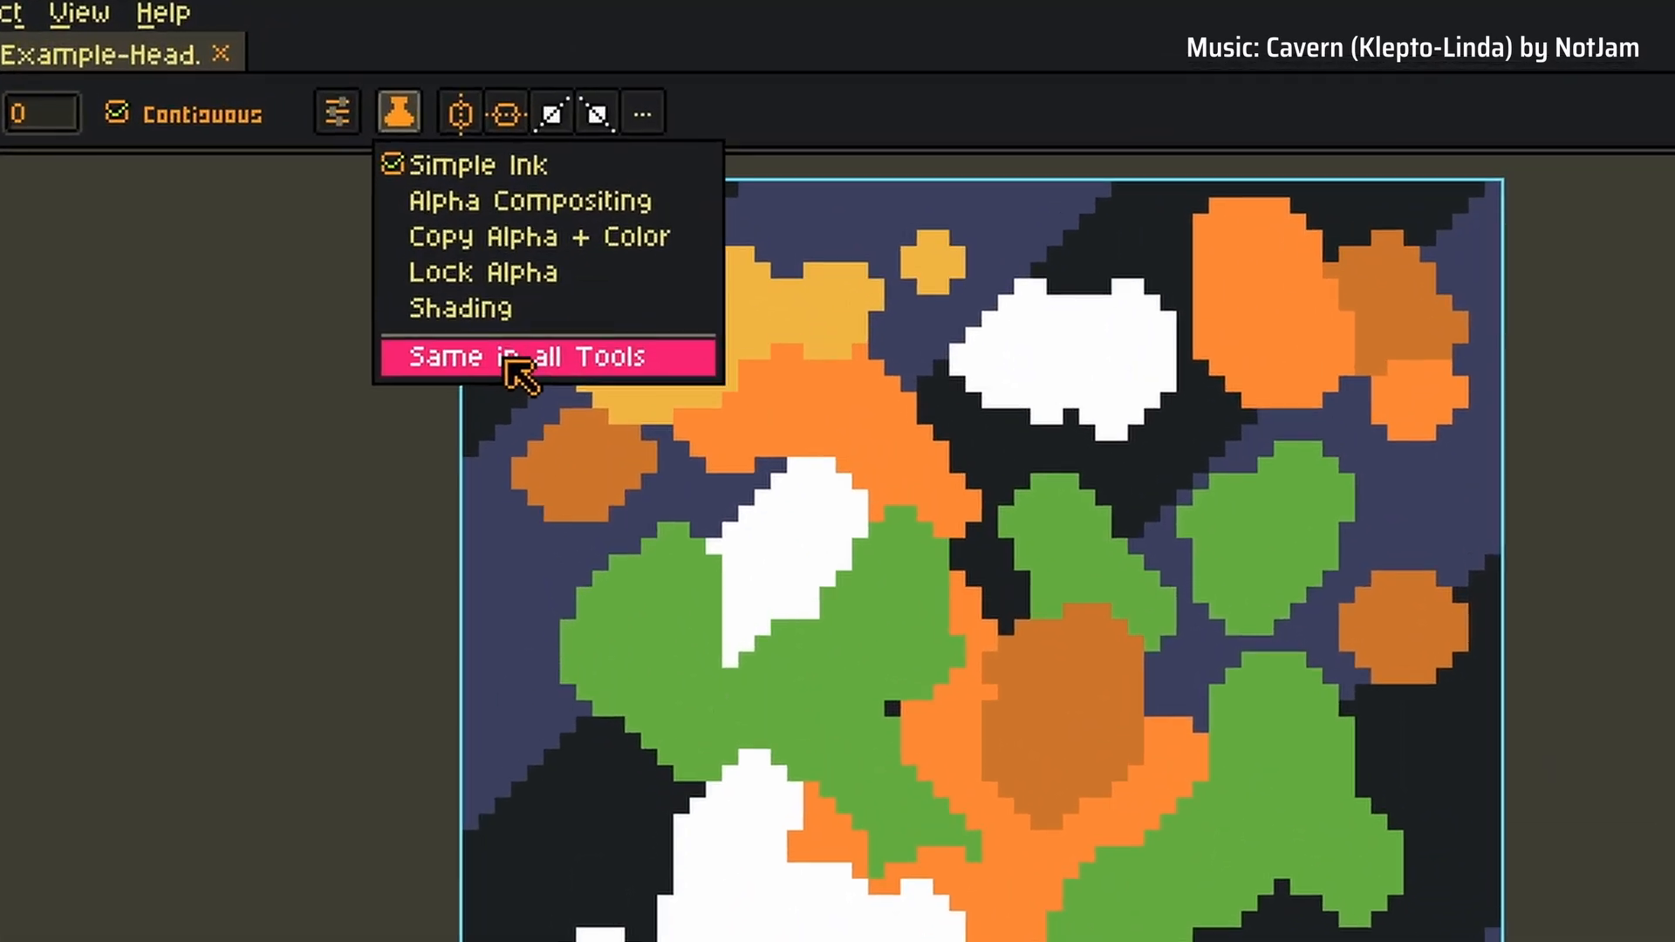
{"action": "left_click", "coordinate": [545, 311]}
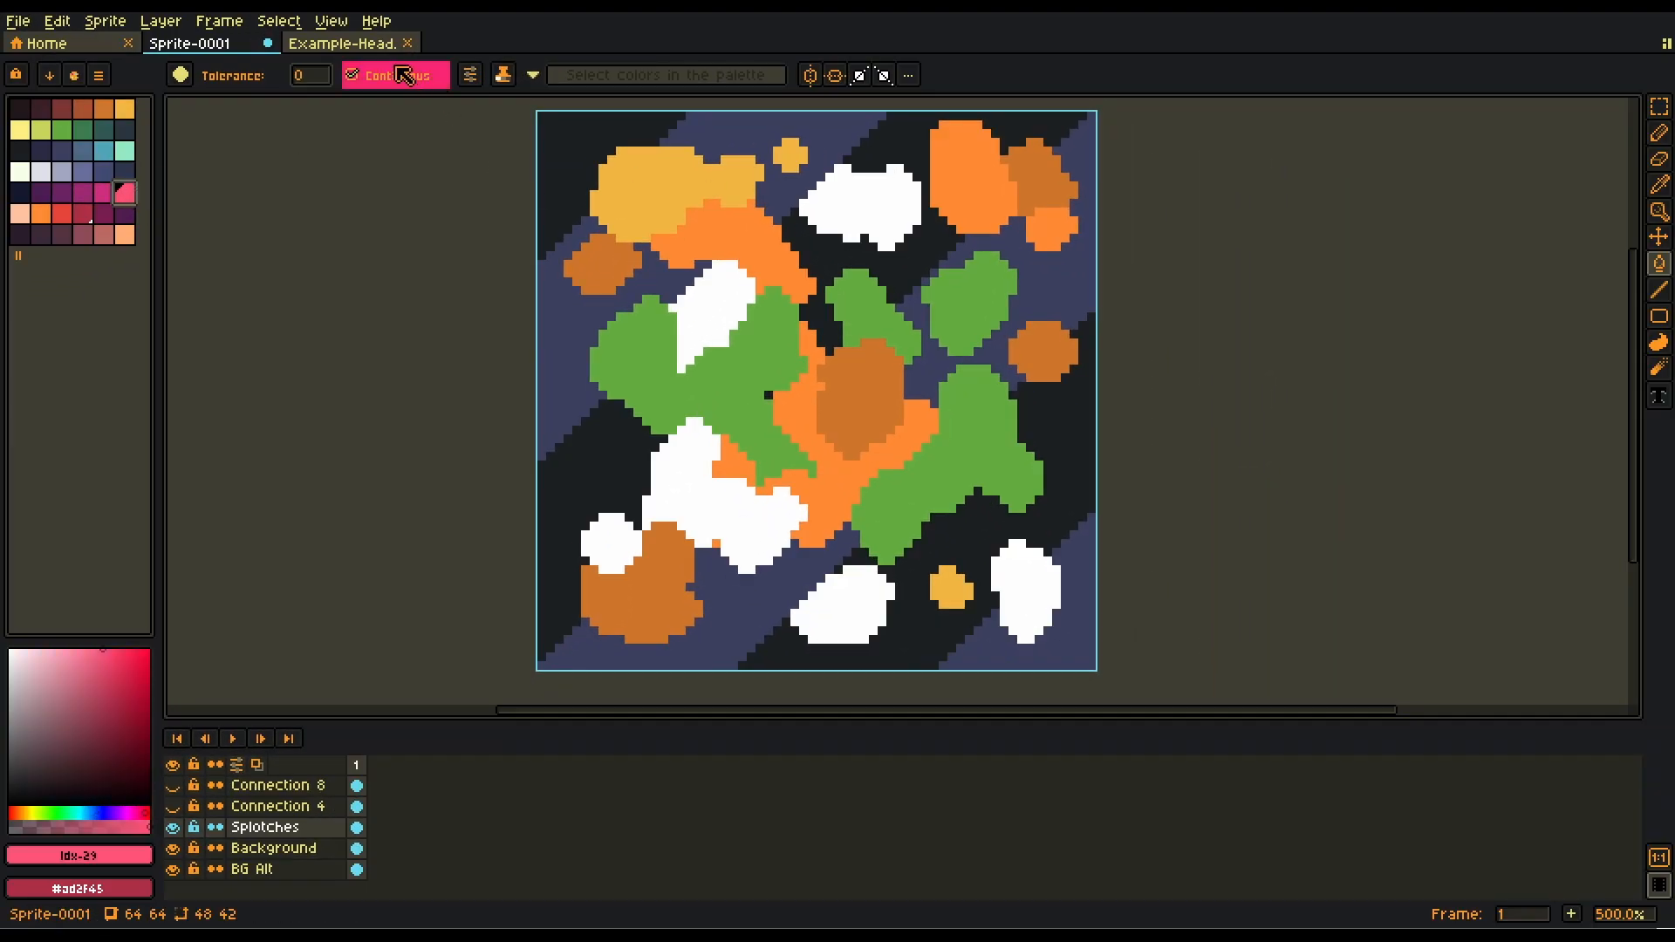
In the Example-Head sprite, use the Shading ink with a palette ramp running from dark brown through pale yellow to off-white.
{"action": "left_click", "coordinate": [342, 43]}
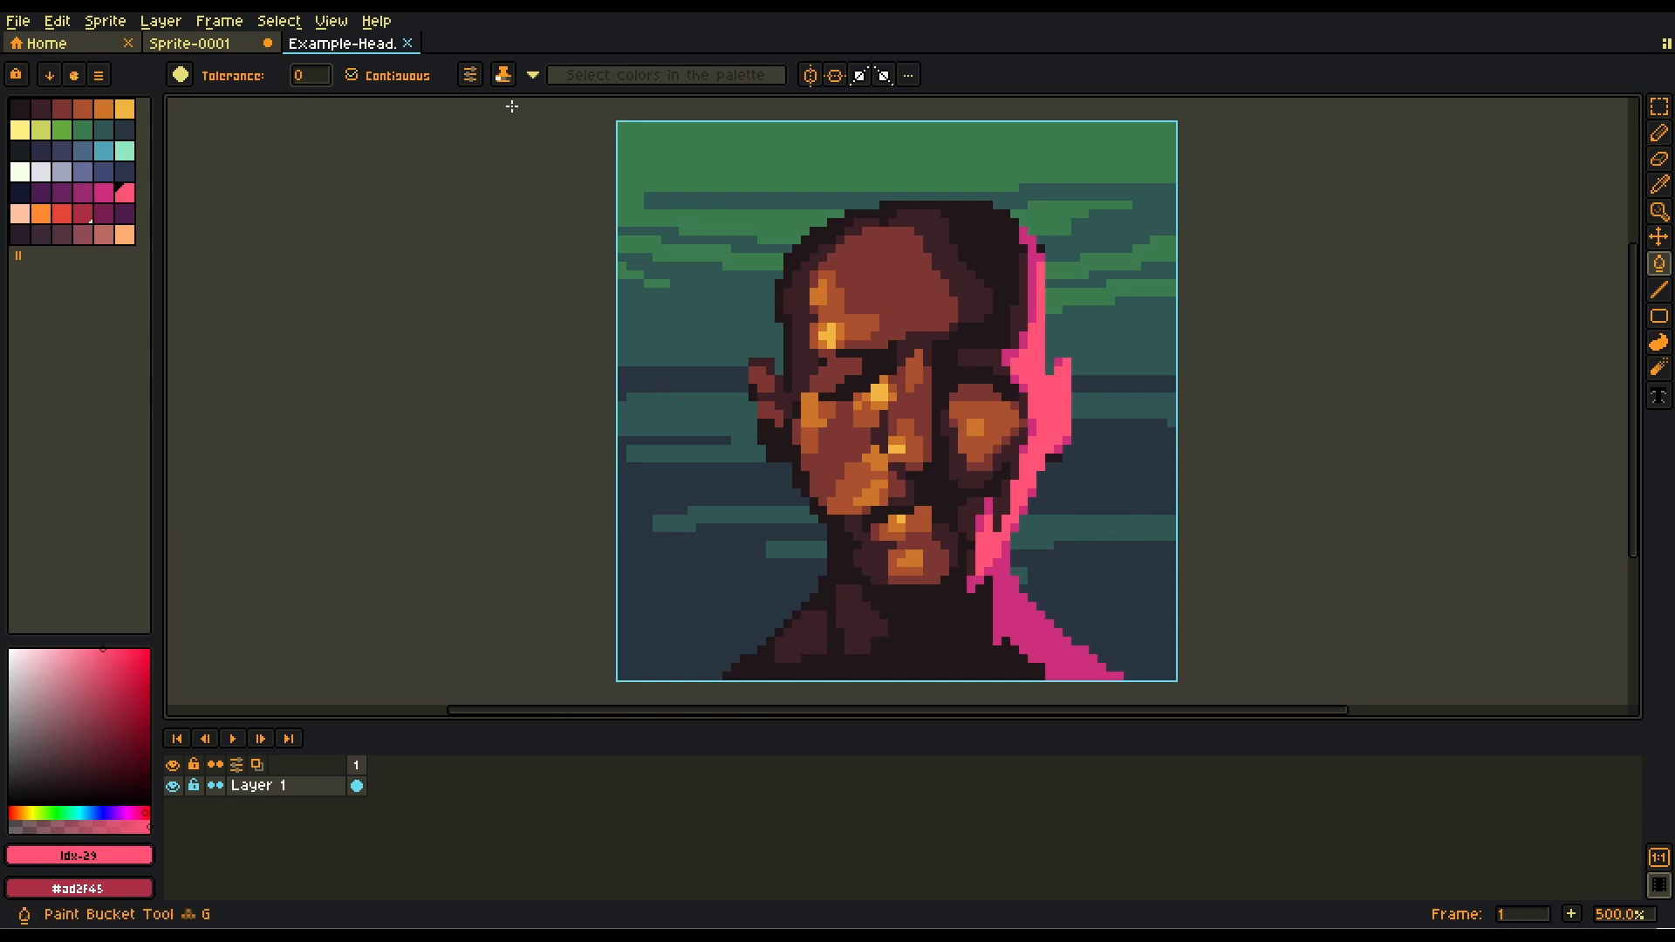
{"action": "left_click", "coordinate": [503, 75]}
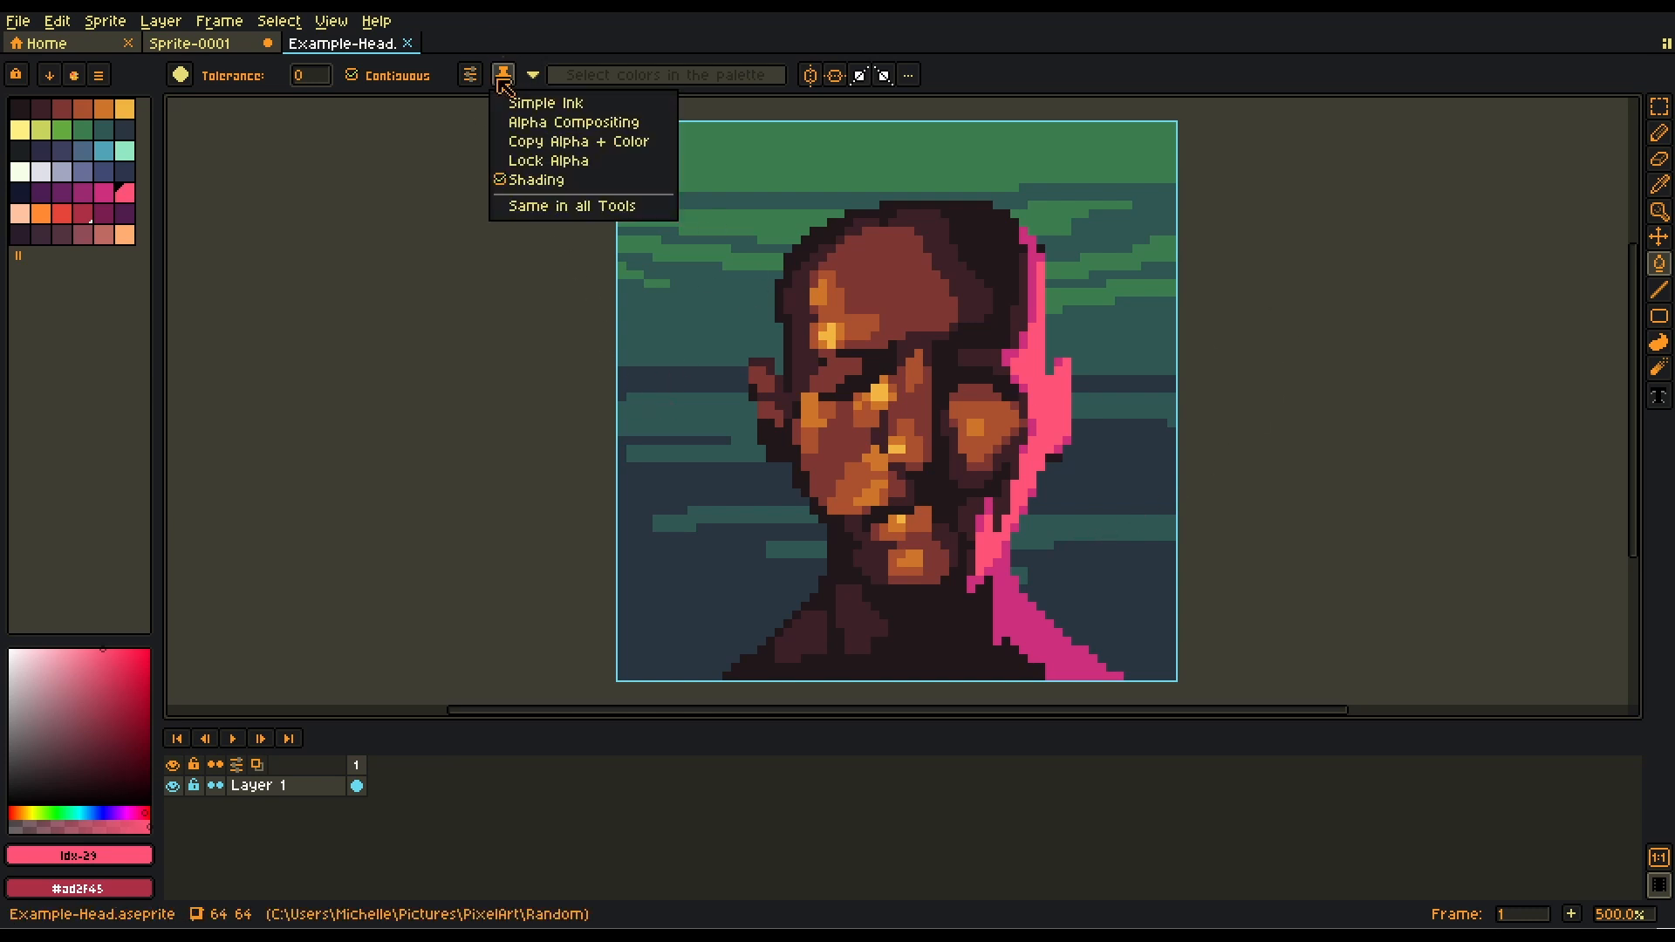
{"action": "left_click", "coordinate": [527, 180]}
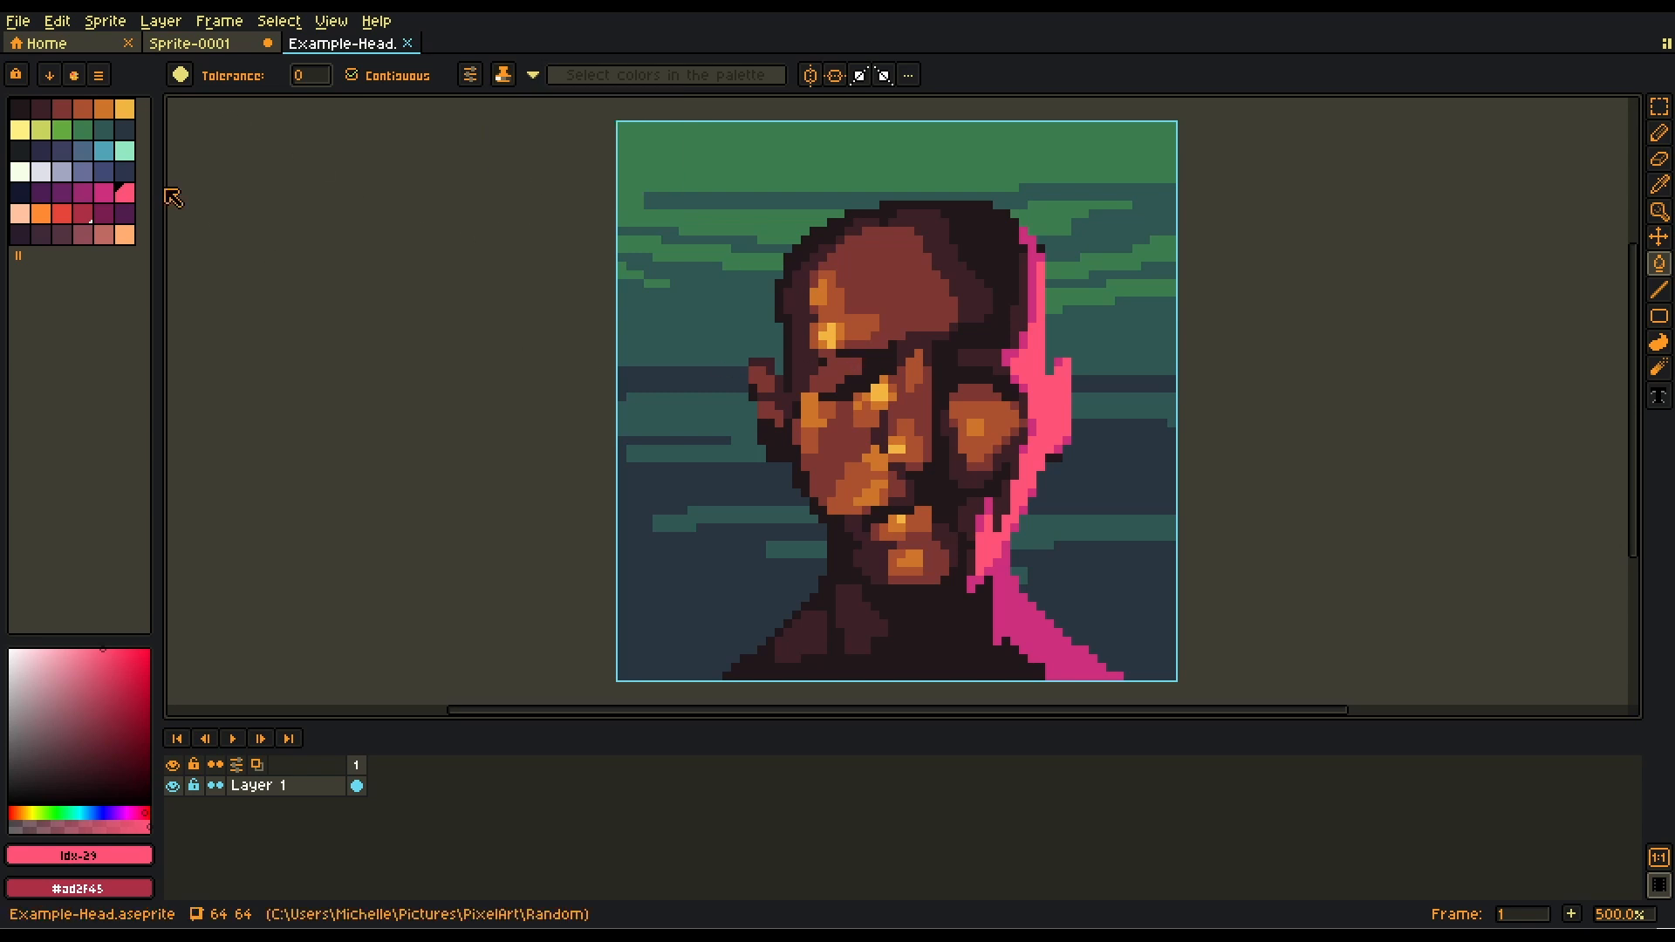
{"action": "left_click_drag", "start_coordinate": [35, 127], "coordinate": [26, 114]}
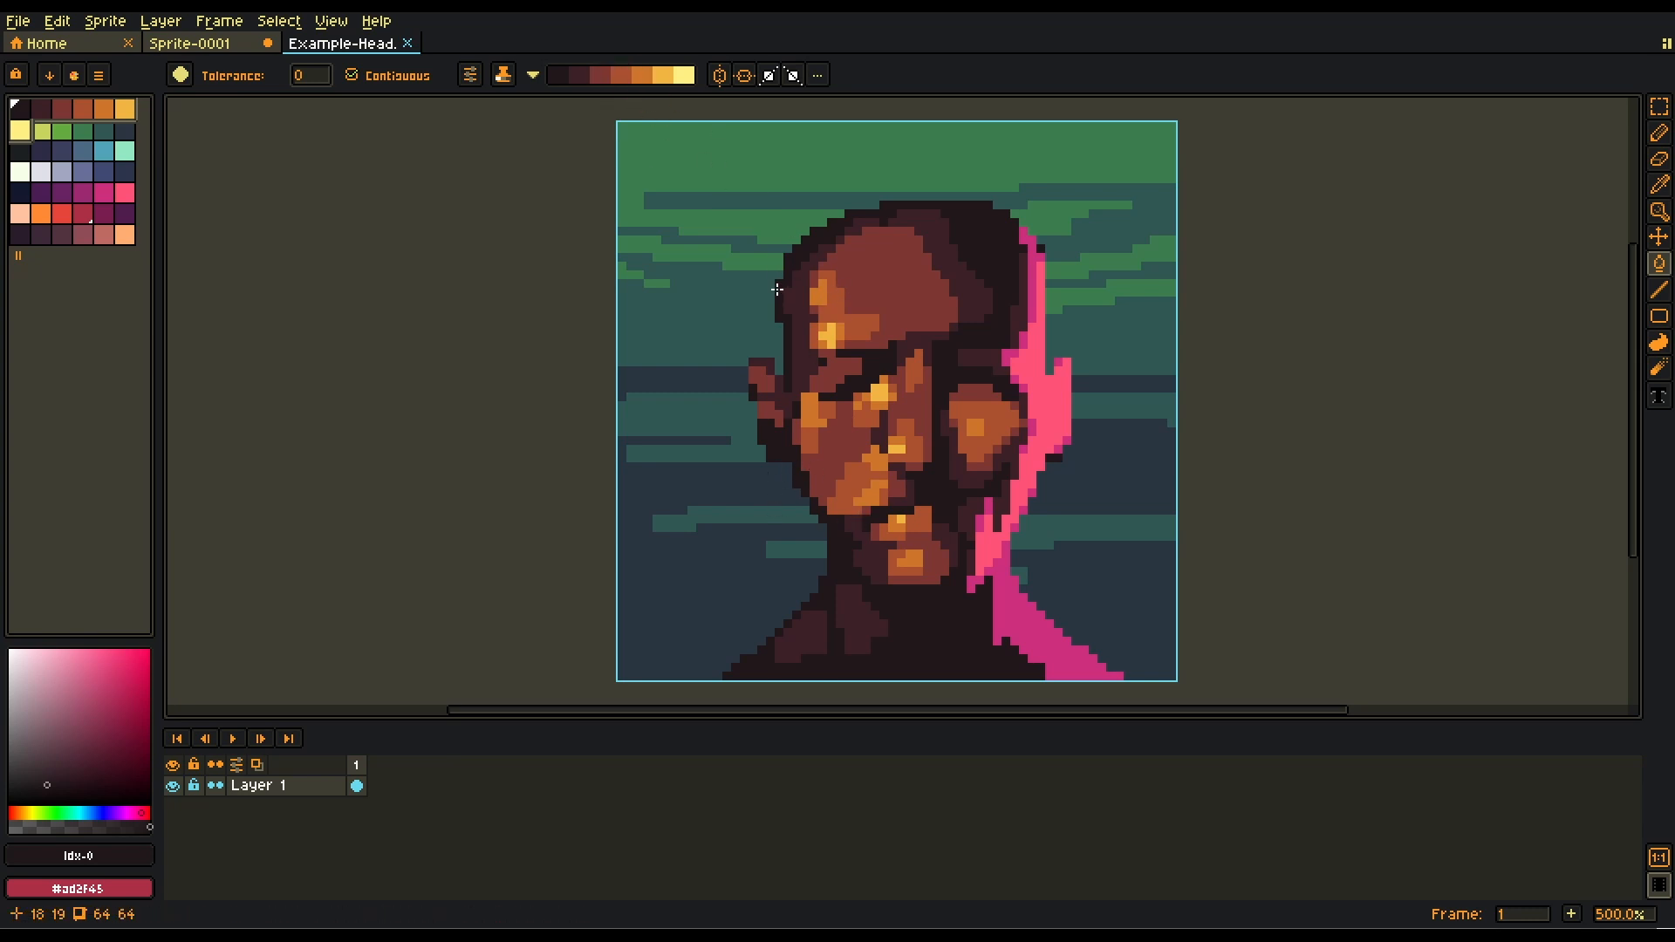
{"action": "left_click", "coordinate": [20, 172]}
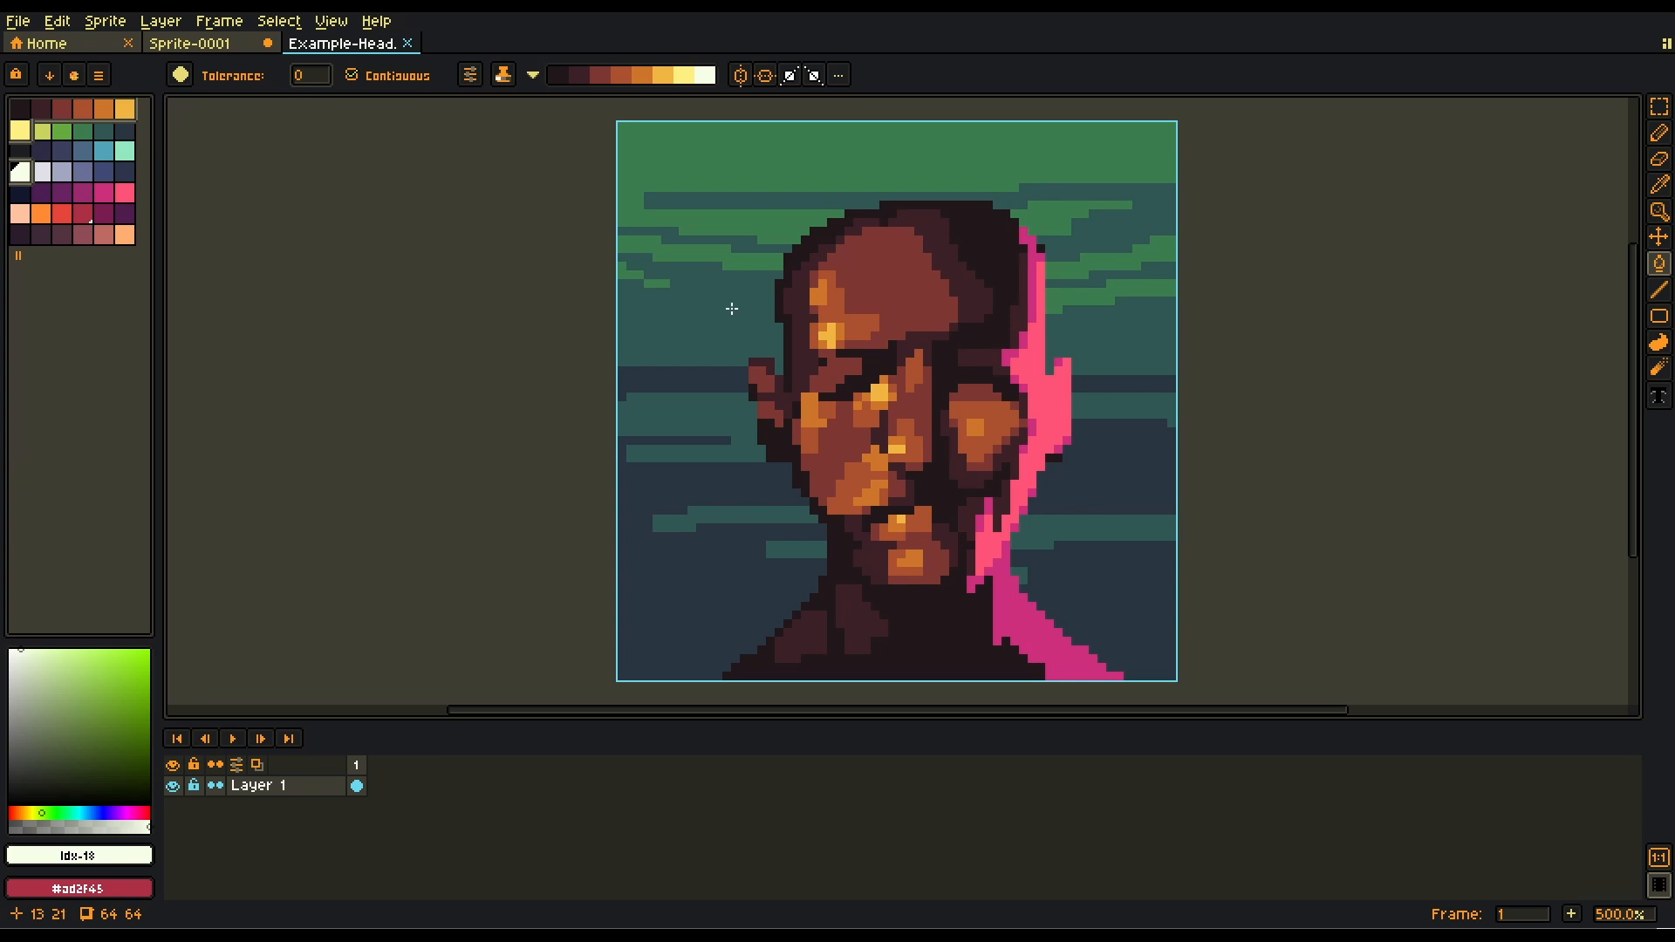
Test darkening the orange-brown and reddish-brown forehead areas with the Shading ink, undoing the fills.
{"action": "left_click", "coordinate": [857, 321]}
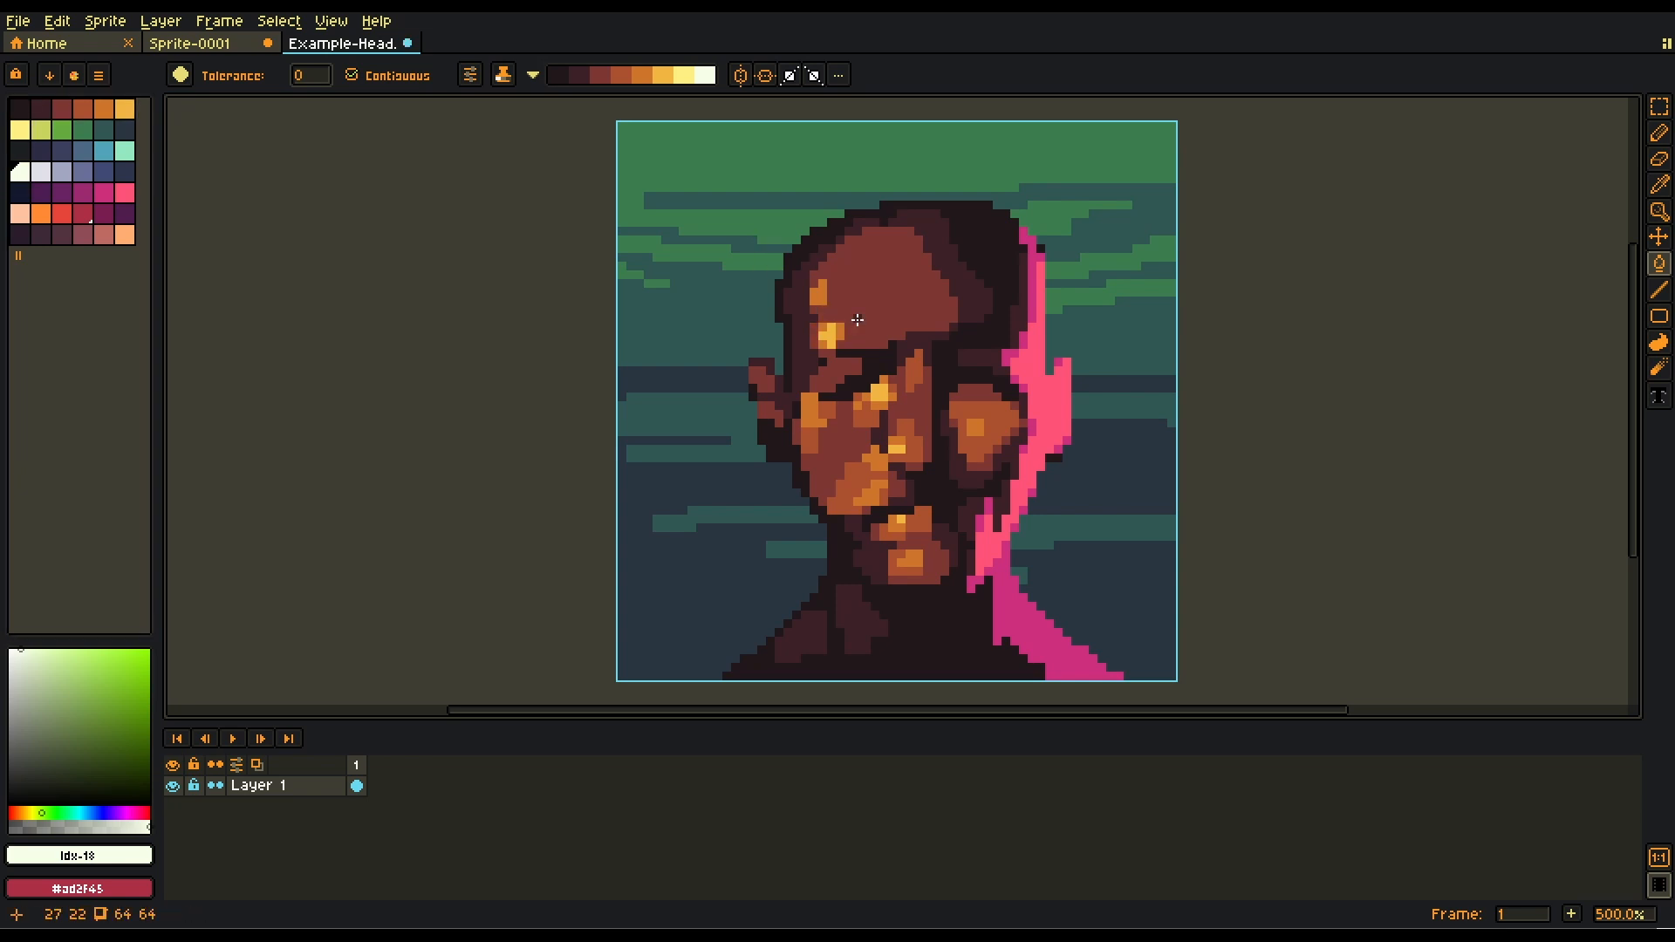
{"action": "key", "text": "ctrl+z"}
{"action": "key", "text": "ctrl+y"}
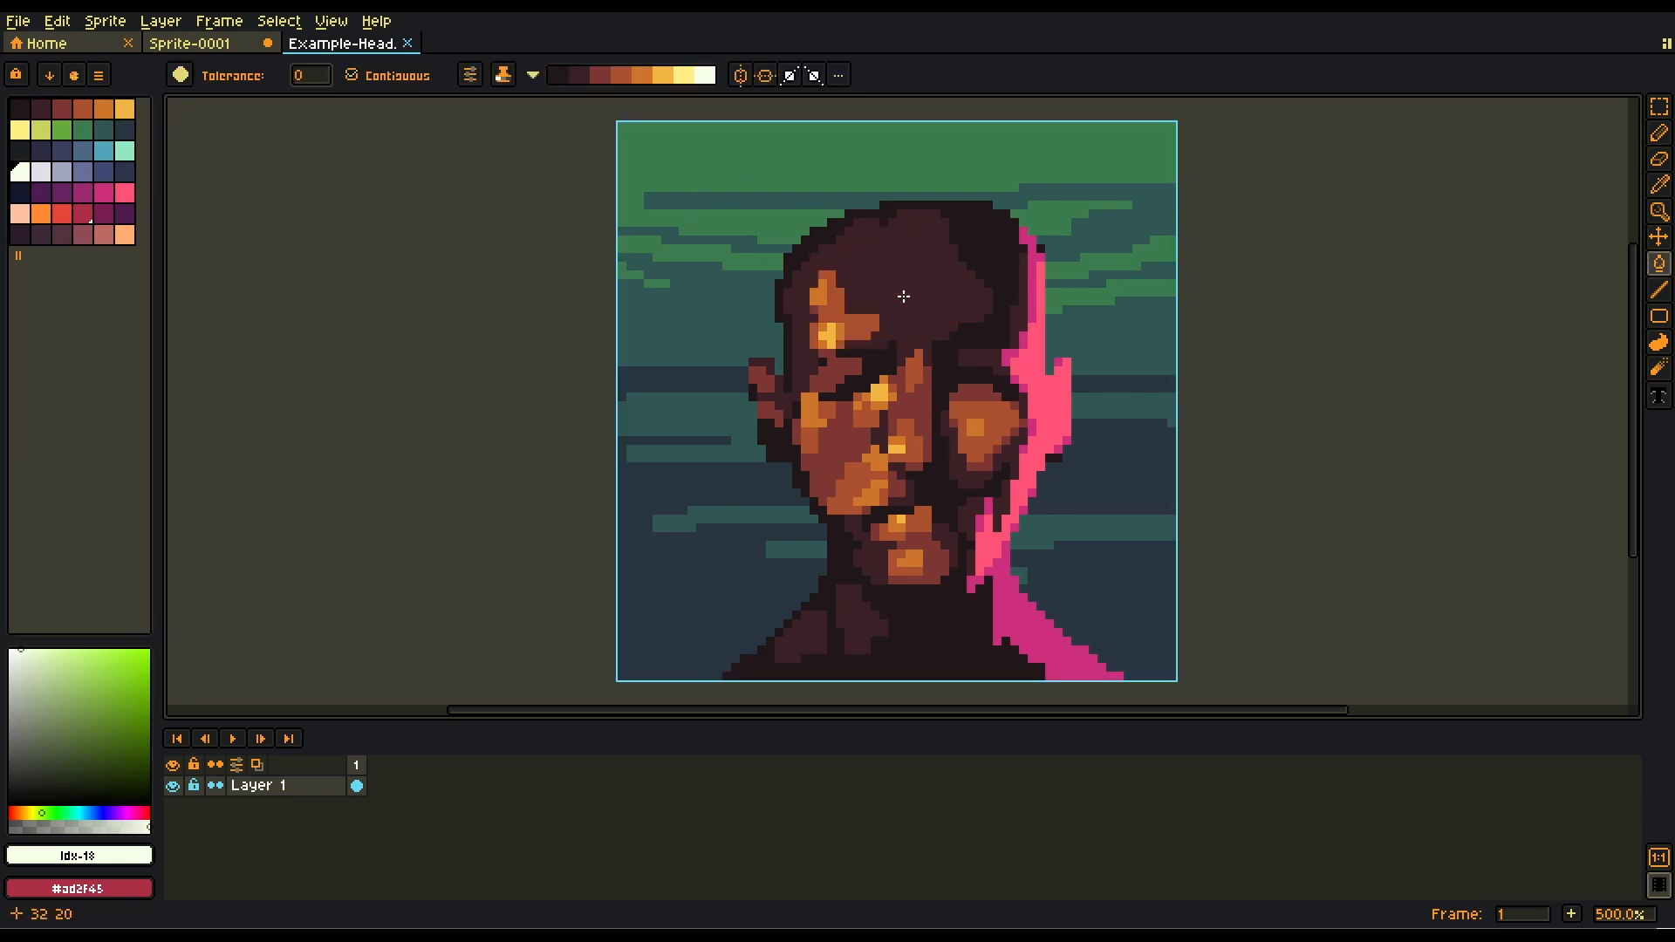
{"action": "key", "text": "ctrl+z"}
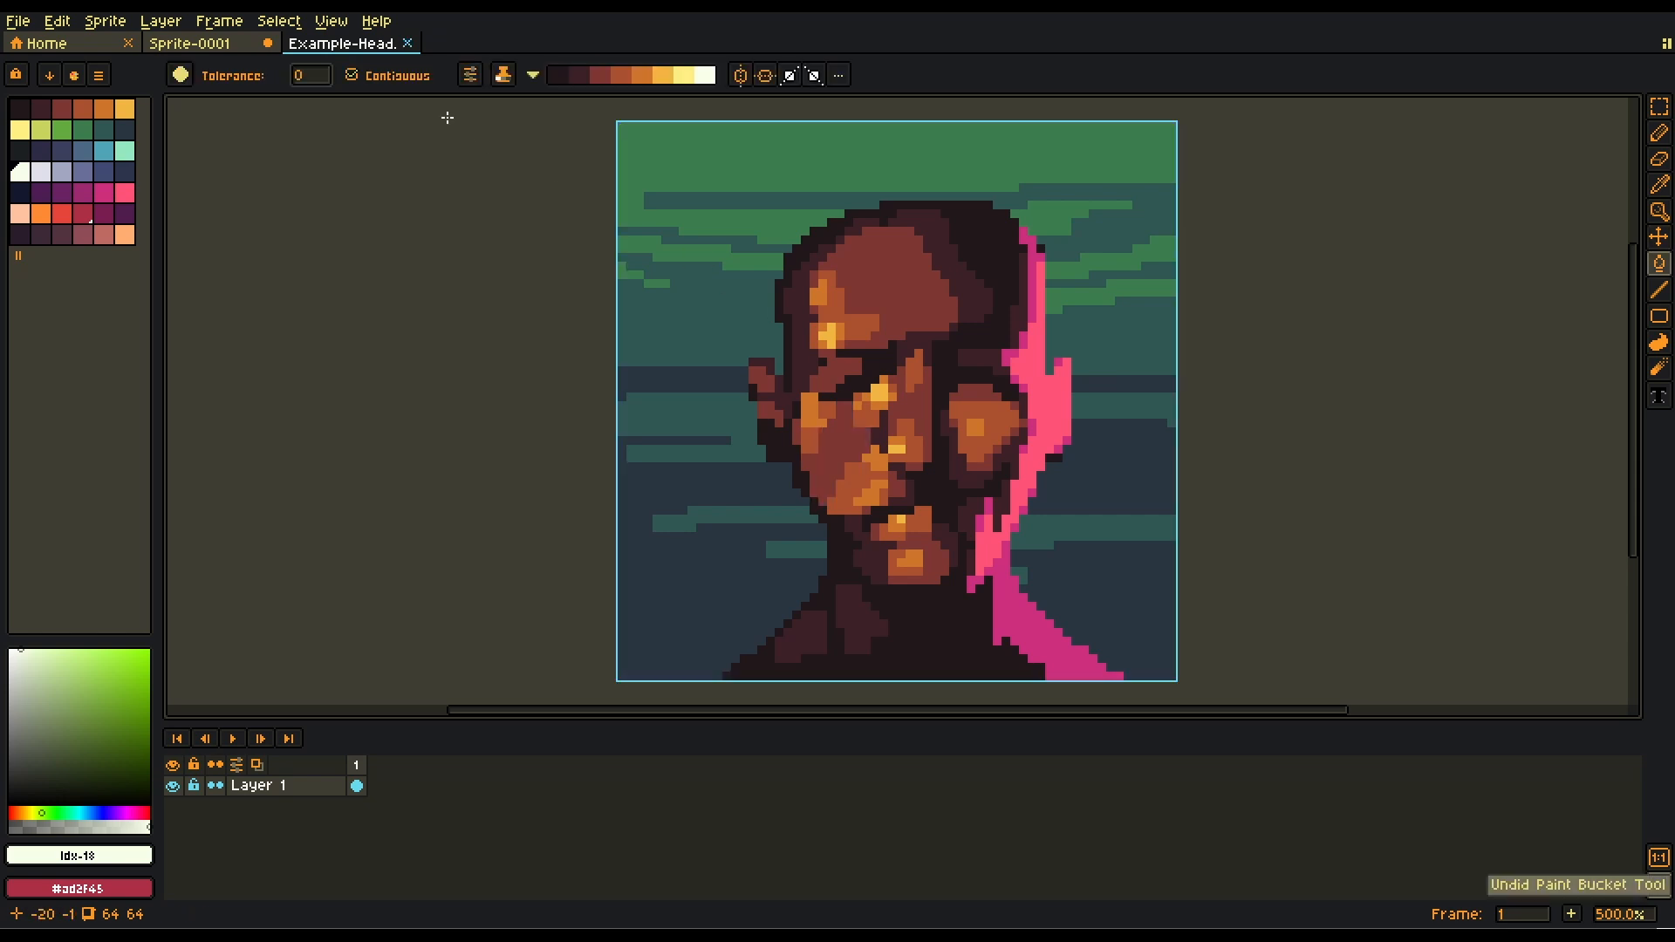
Reverse the shade ramp and test lightening the reddish-brown forehead area with three fills, undoing them all.
{"action": "left_click", "coordinate": [534, 76]}
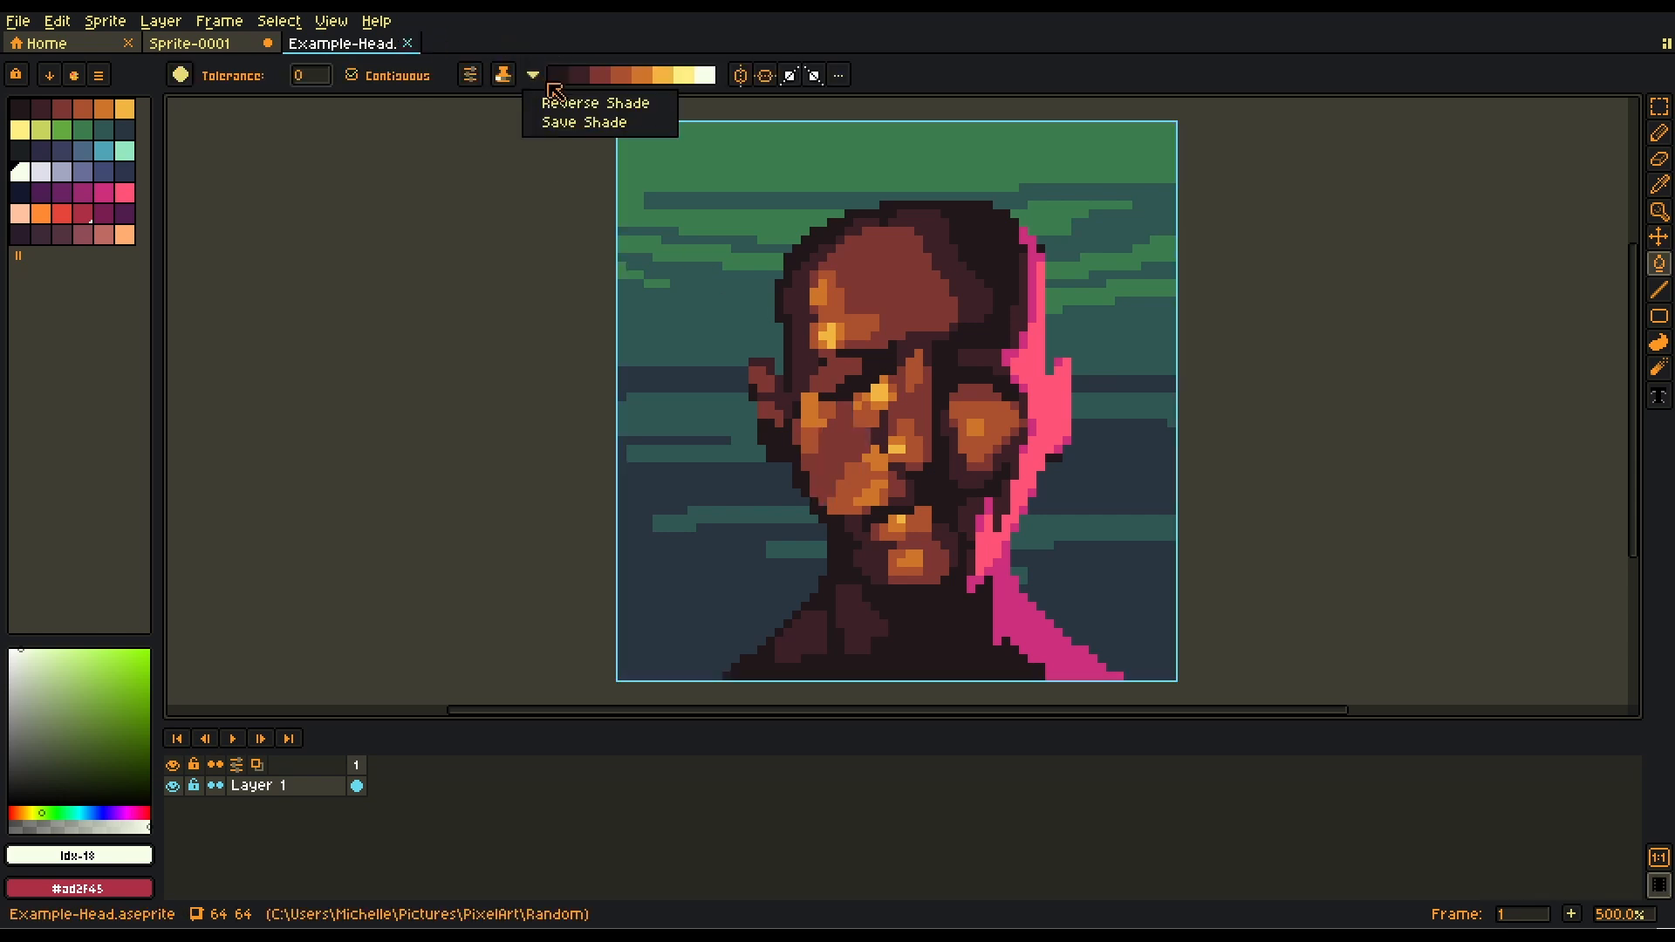
{"action": "left_click", "coordinate": [569, 108]}
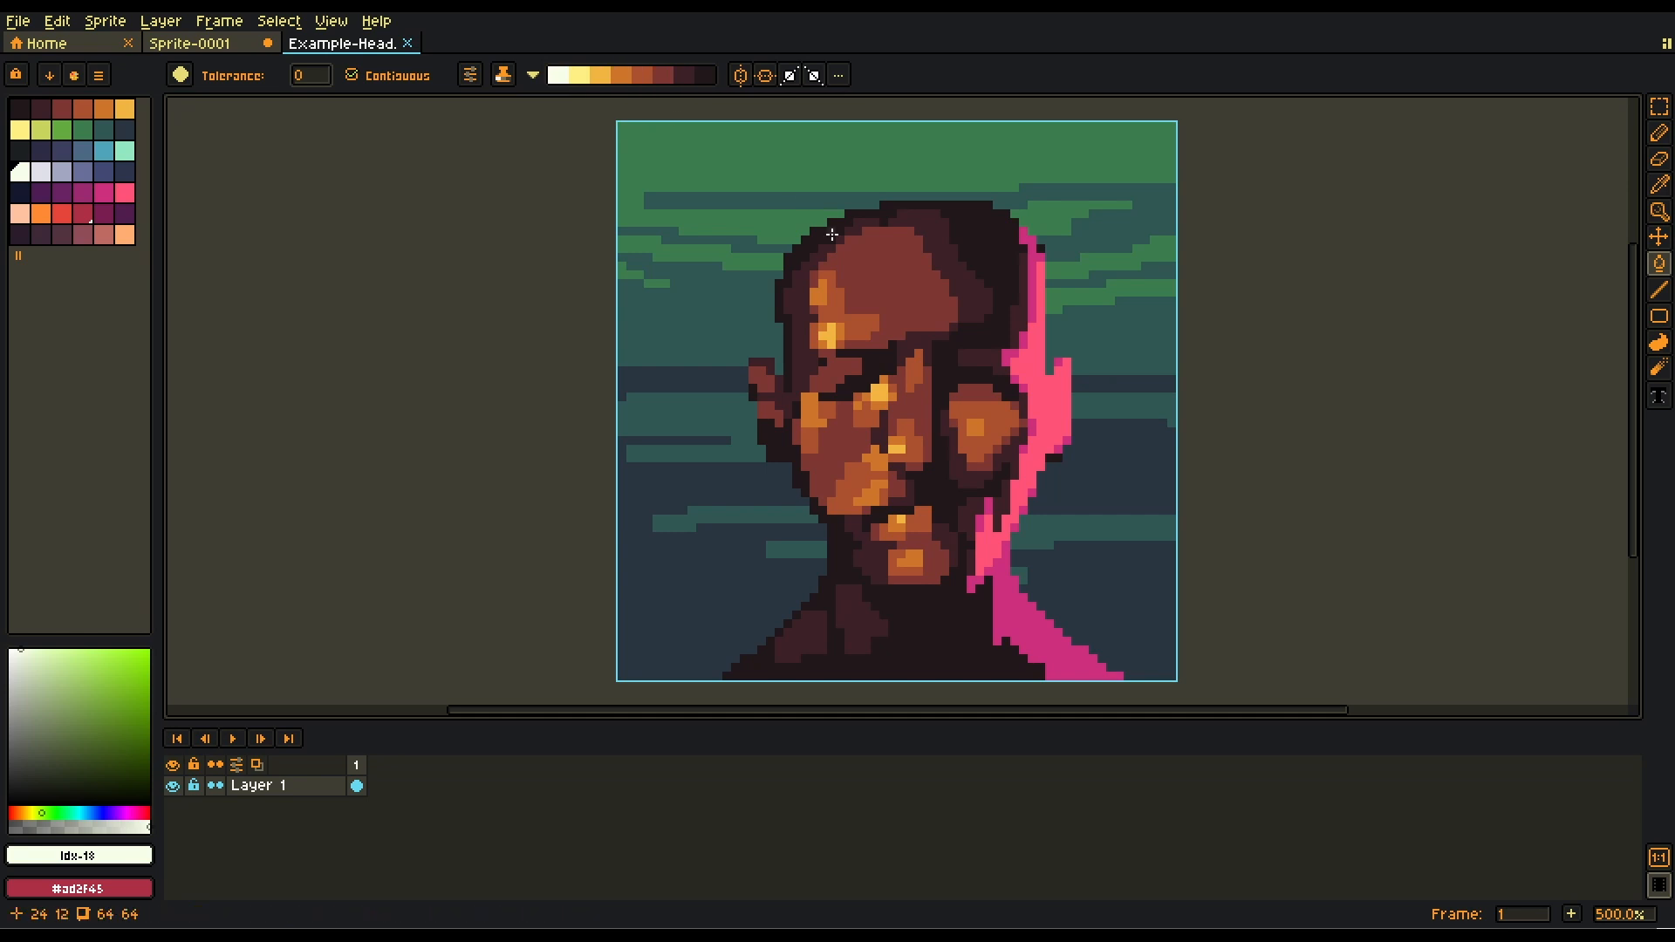
{"action": "left_click", "coordinate": [864, 285]}
{"action": "left_click", "coordinate": [864, 284]}
{"action": "left_click", "coordinate": [864, 284]}
{"action": "key", "text": "ctrl+z"}
{"action": "key", "text": "ctrl+z"}
{"action": "key", "text": "ctrl+z"}
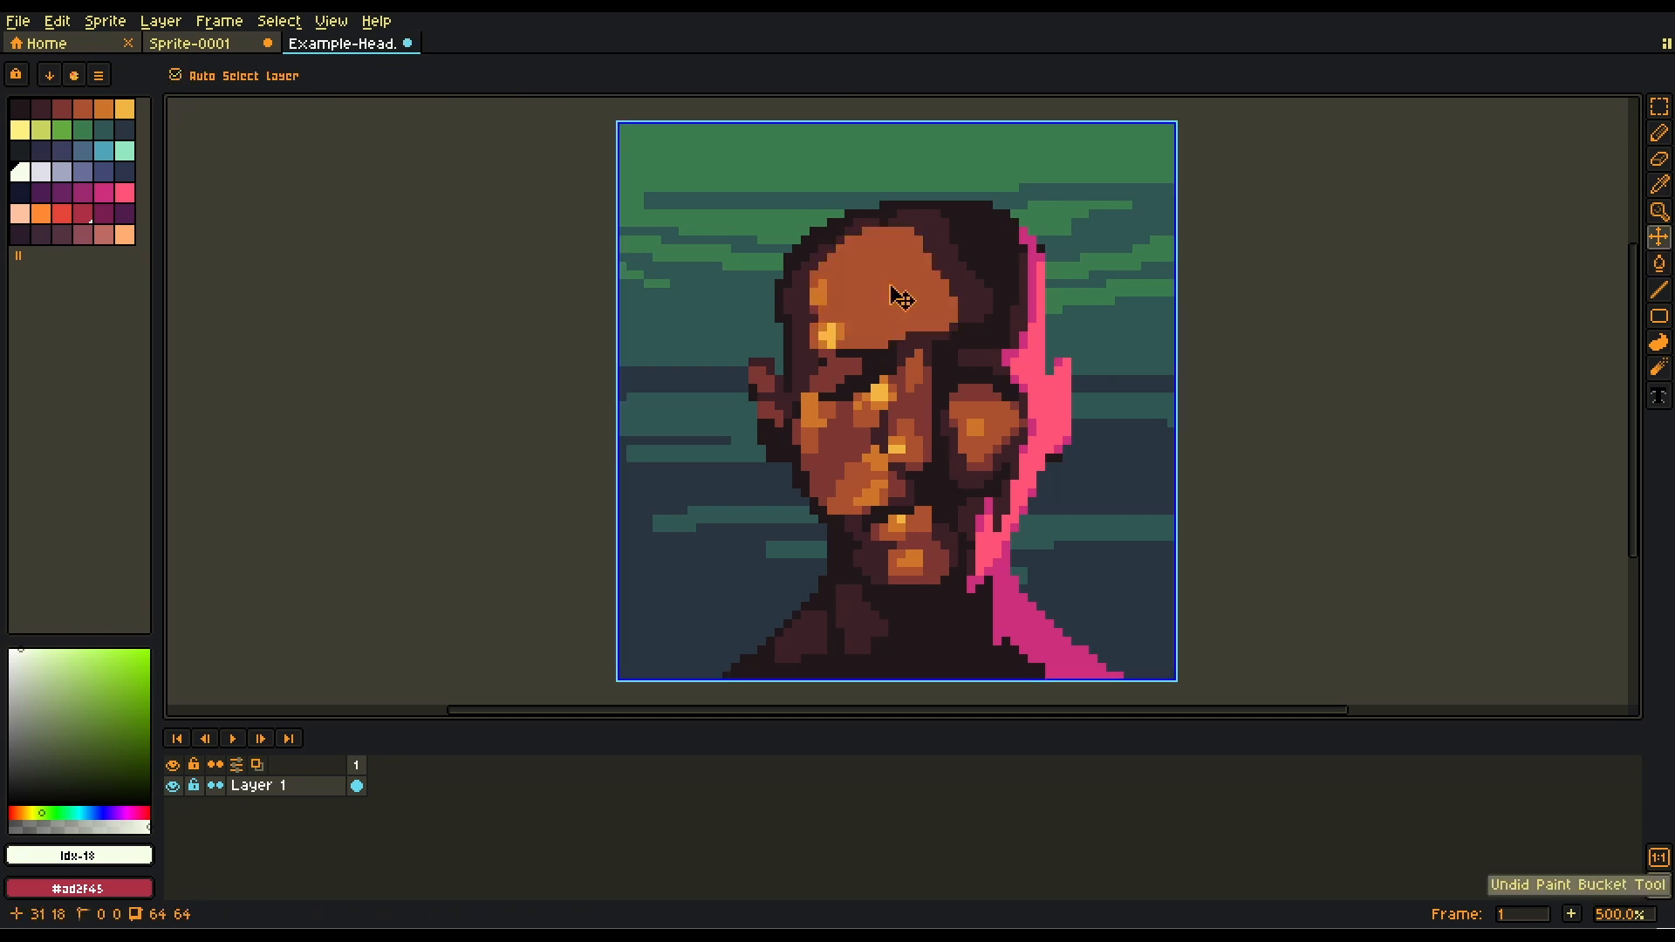
Test lightening the area along the nose with three Shading fills, undoing all of them.
{"action": "left_click", "coordinate": [909, 410]}
{"action": "left_click", "coordinate": [909, 410]}
{"action": "left_click", "coordinate": [909, 410]}
{"action": "key", "text": "ctrl+z"}
{"action": "key", "text": "ctrl+z"}
{"action": "key", "text": "ctrl+z"}
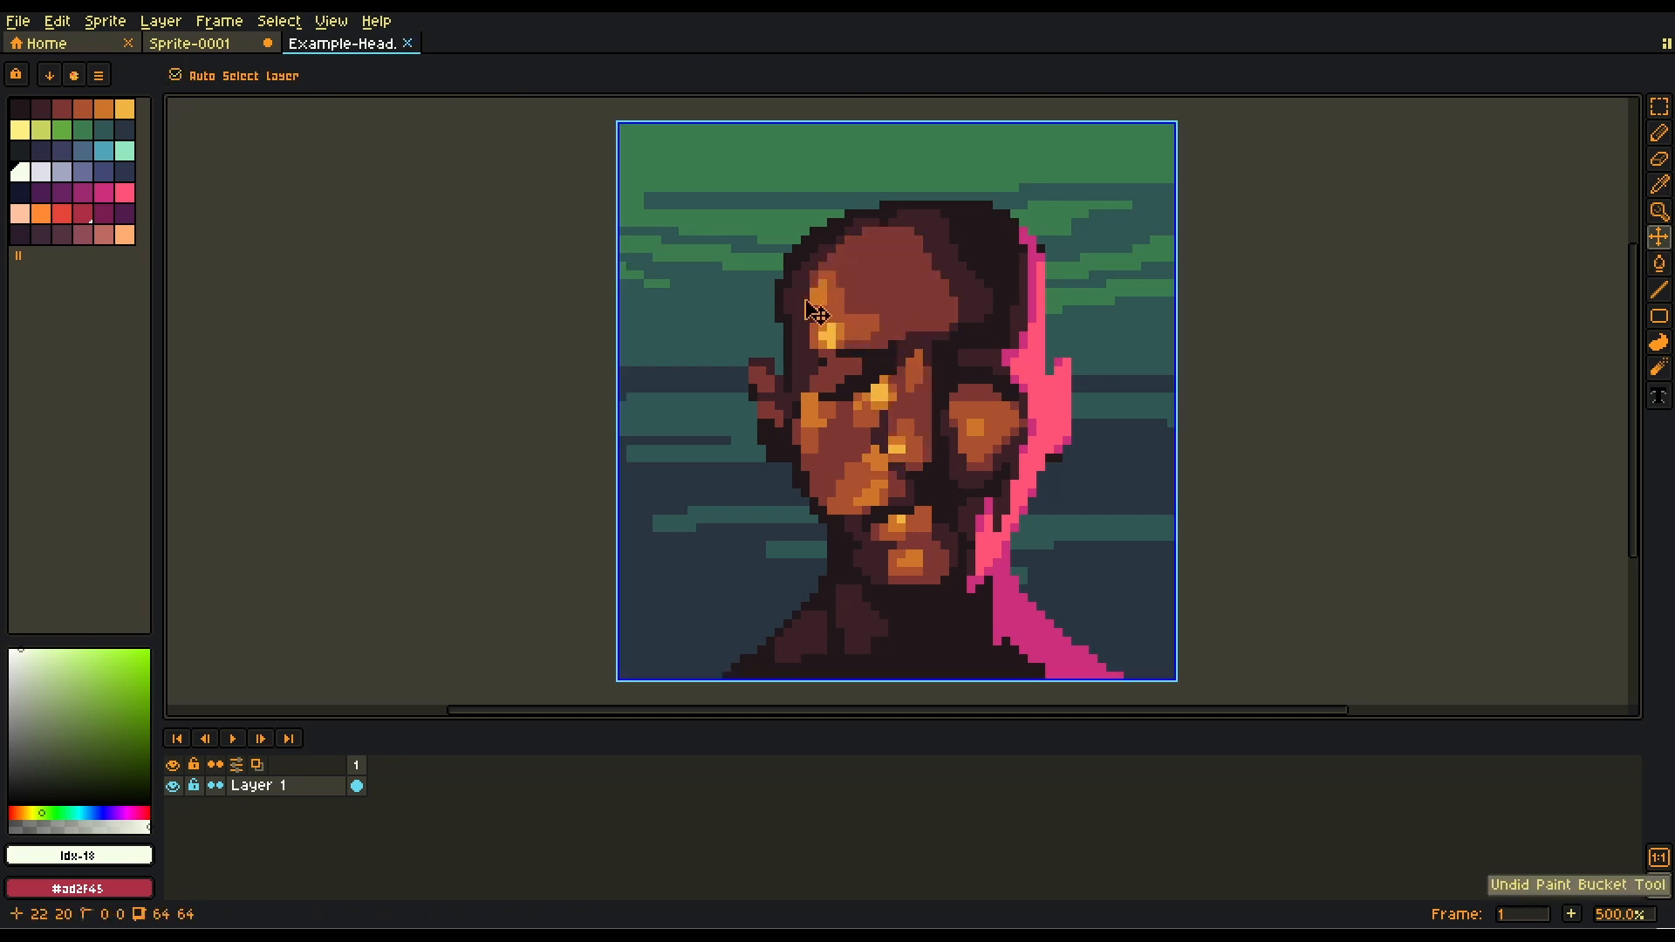
Turn off contiguous filling and test lightening the reddish-brown skin color across the head three times, undoing the fills.
{"action": "left_click", "coordinate": [370, 78]}
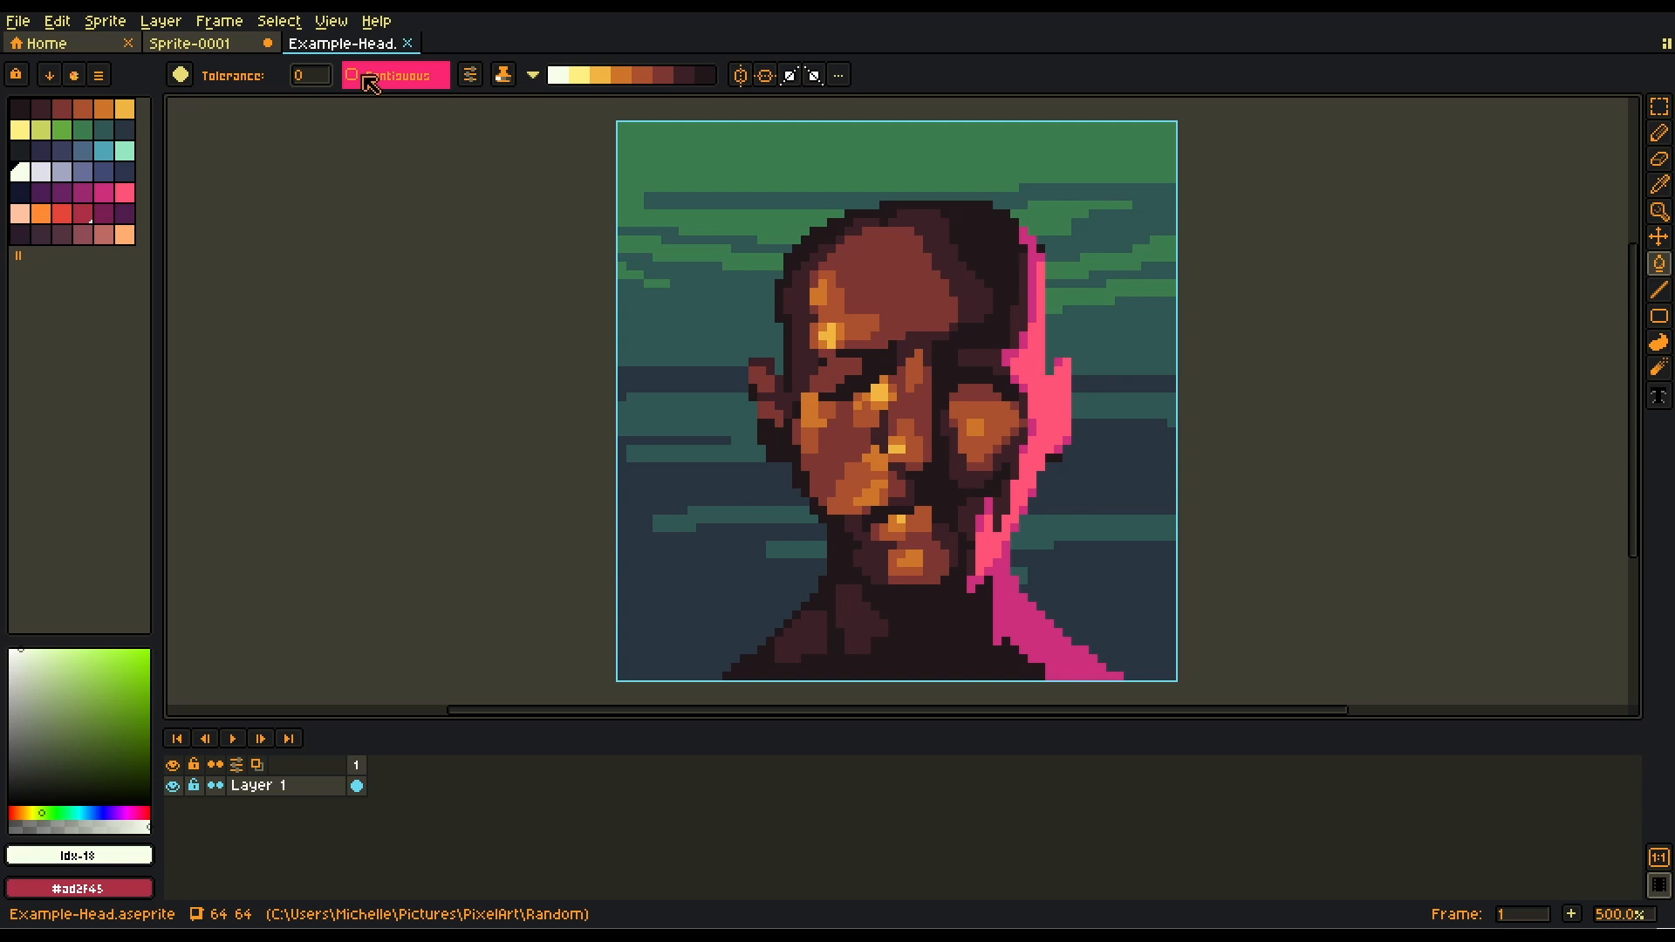
{"action": "left_click", "coordinate": [902, 274]}
{"action": "left_click", "coordinate": [902, 274]}
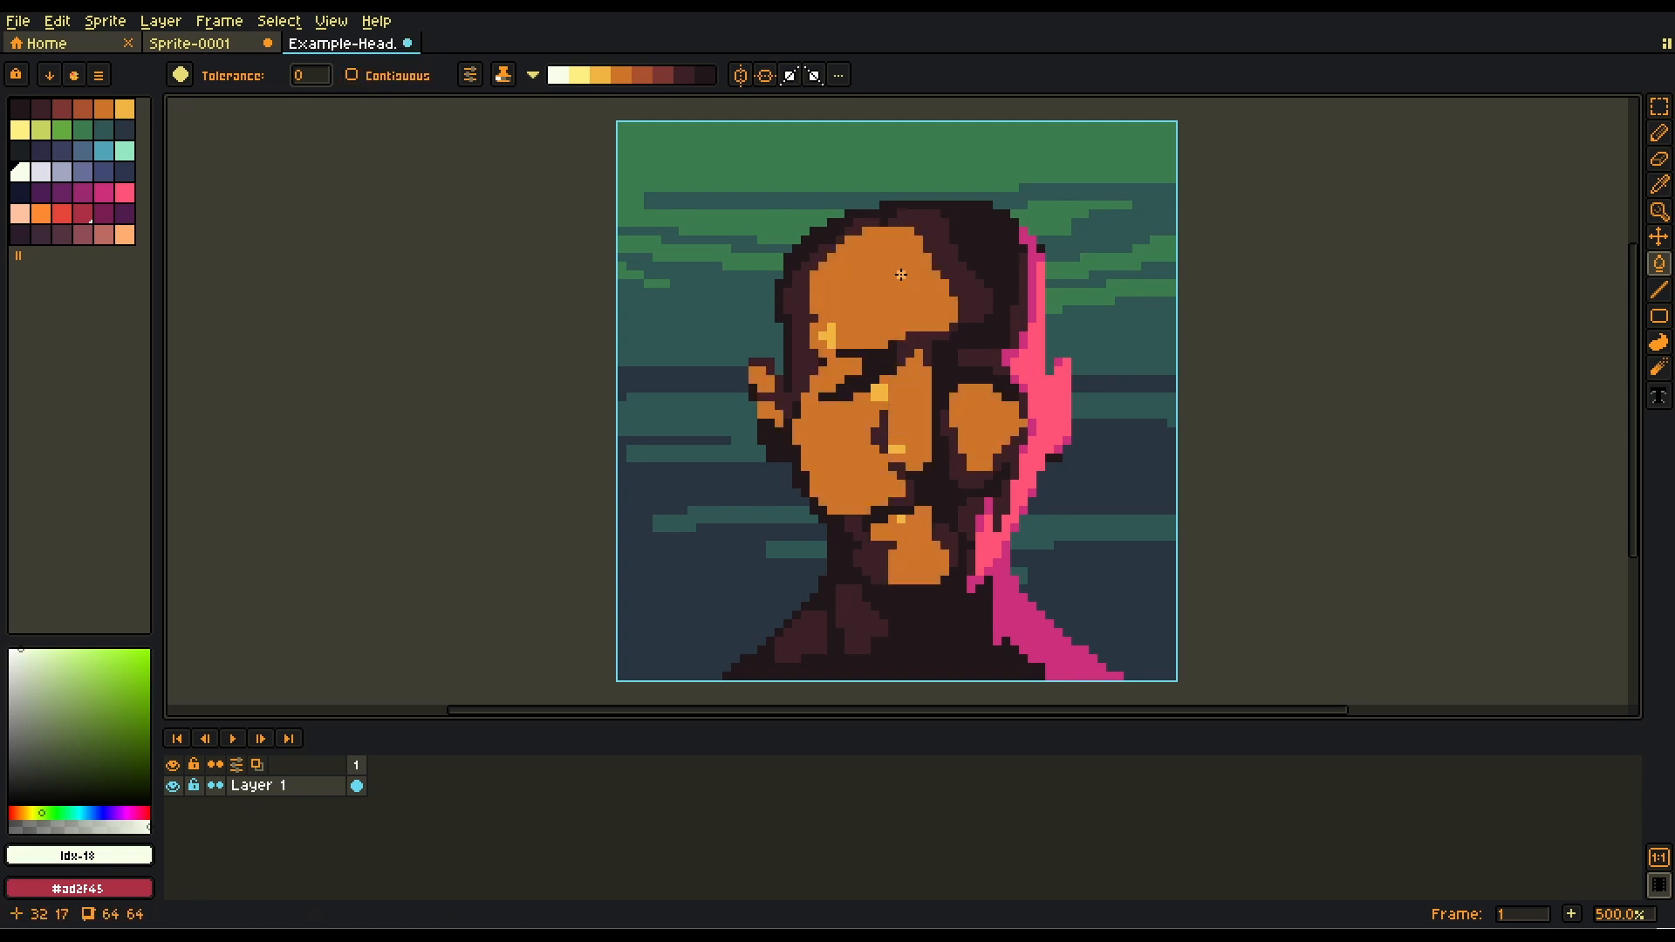
{"action": "left_click", "coordinate": [902, 274]}
{"action": "key", "text": "ctrl+z"}
{"action": "key", "text": "ctrl+z"}
{"action": "key", "text": "ctrl+z"}
Test non-contiguous shading on the darkest shadow, the dark brown band, the yellow highlights and the forehead, undoing each fill.
{"action": "left_click", "coordinate": [971, 238]}
{"action": "key", "text": "ctrl+z"}
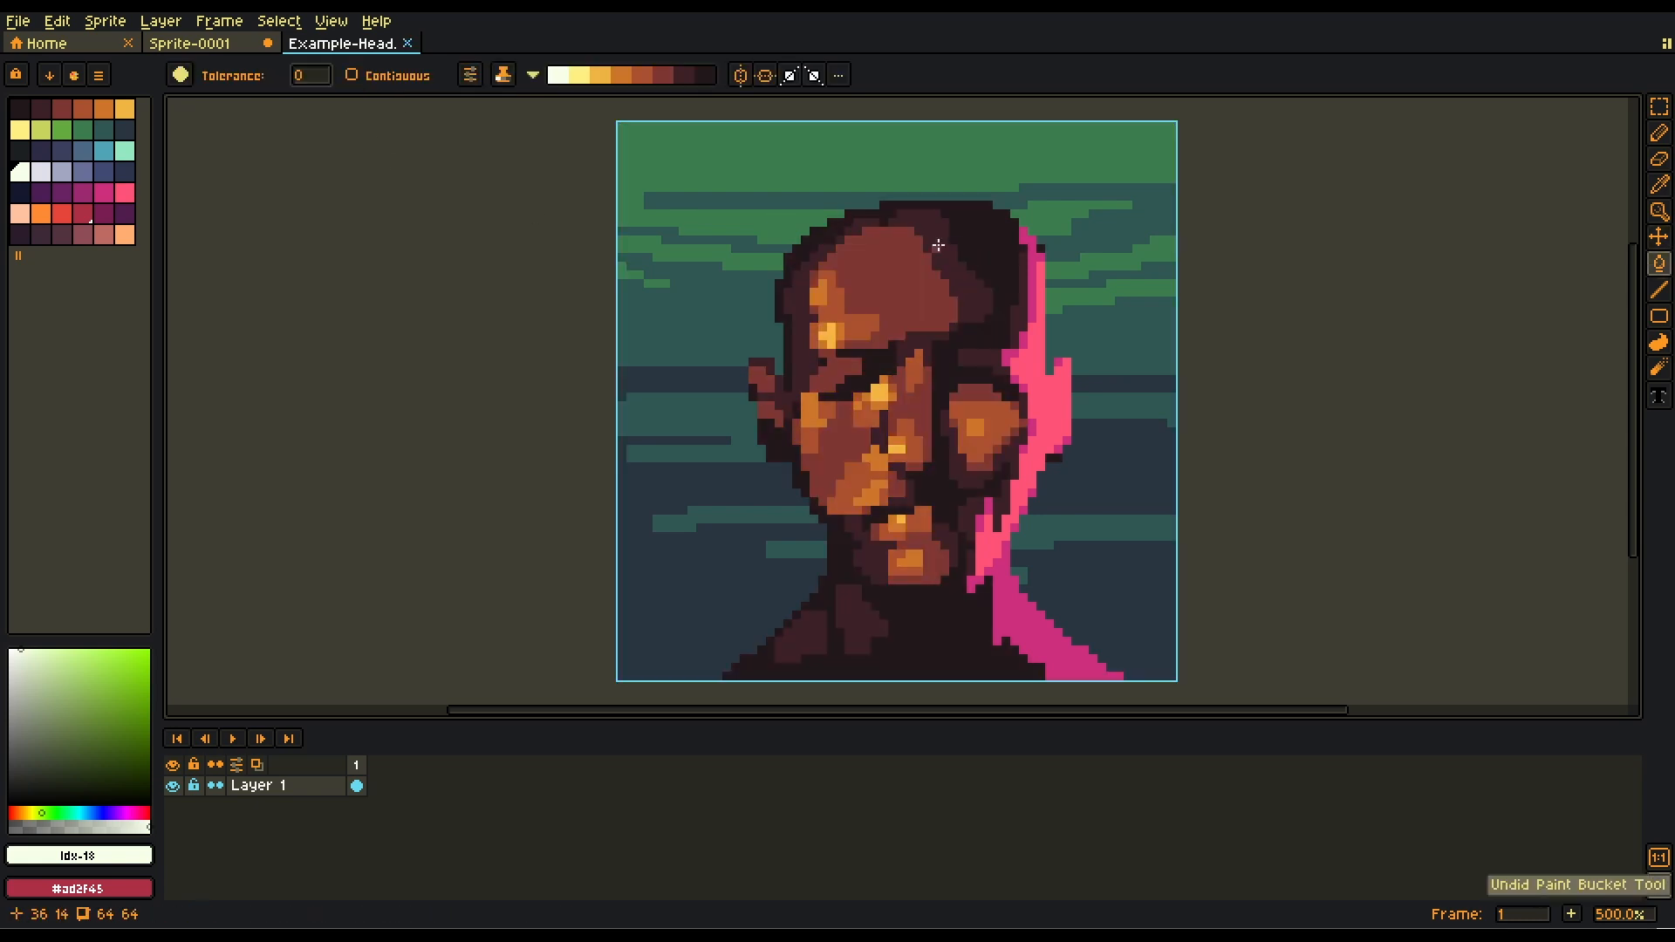
{"action": "left_click", "coordinate": [931, 245]}
{"action": "key", "text": "ctrl+z"}
{"action": "left_click", "coordinate": [824, 334]}
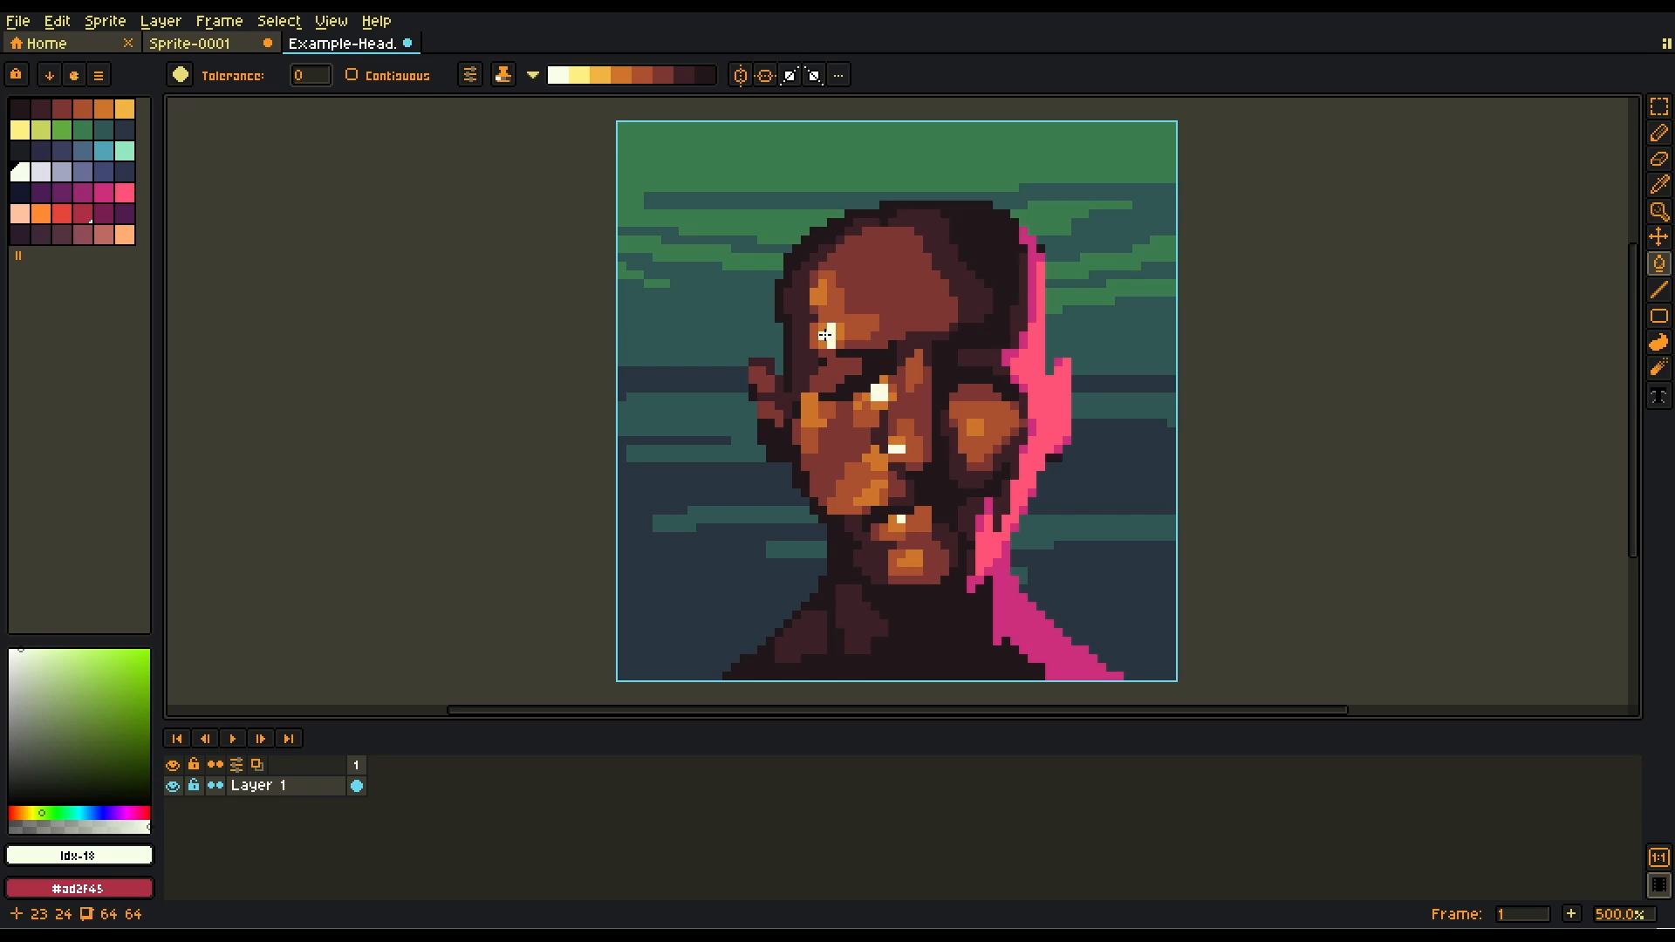
{"action": "key", "text": "ctrl+z"}
{"action": "left_click", "coordinate": [882, 275]}
{"action": "key", "text": "ctrl+z"}
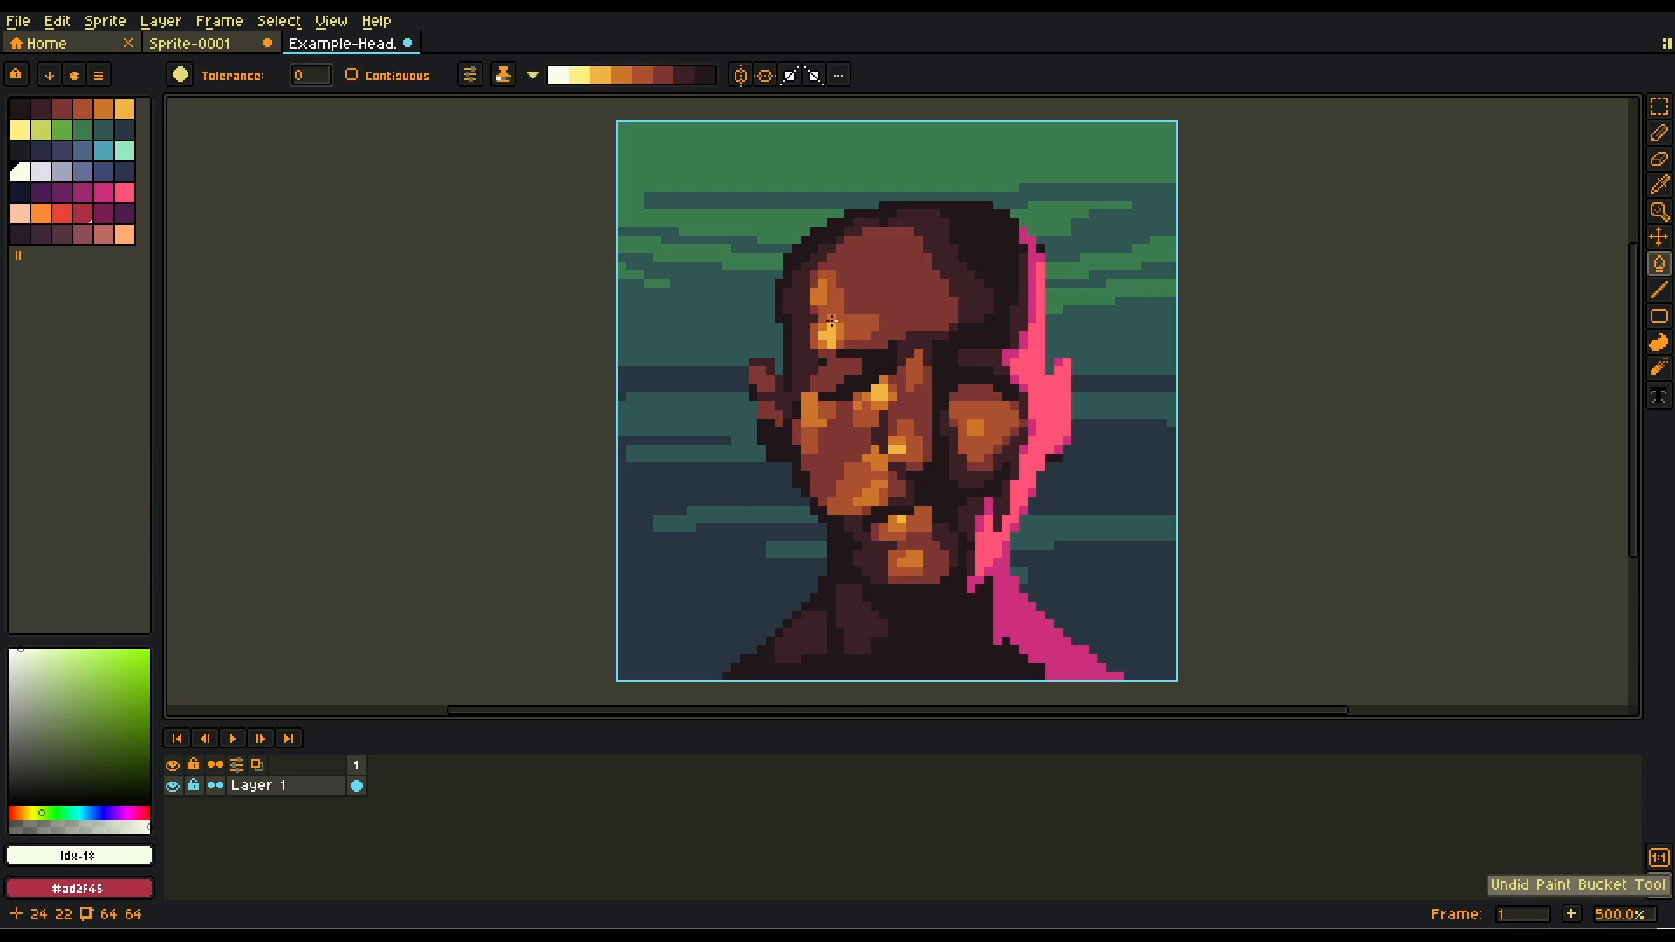
Try lightening the head one color at a time, from the highlights to the dark brown shadows, and undo all the fills.
{"action": "left_click", "coordinate": [829, 327]}
{"action": "left_click", "coordinate": [833, 316]}
{"action": "left_click", "coordinate": [879, 281]}
{"action": "left_click", "coordinate": [949, 269]}
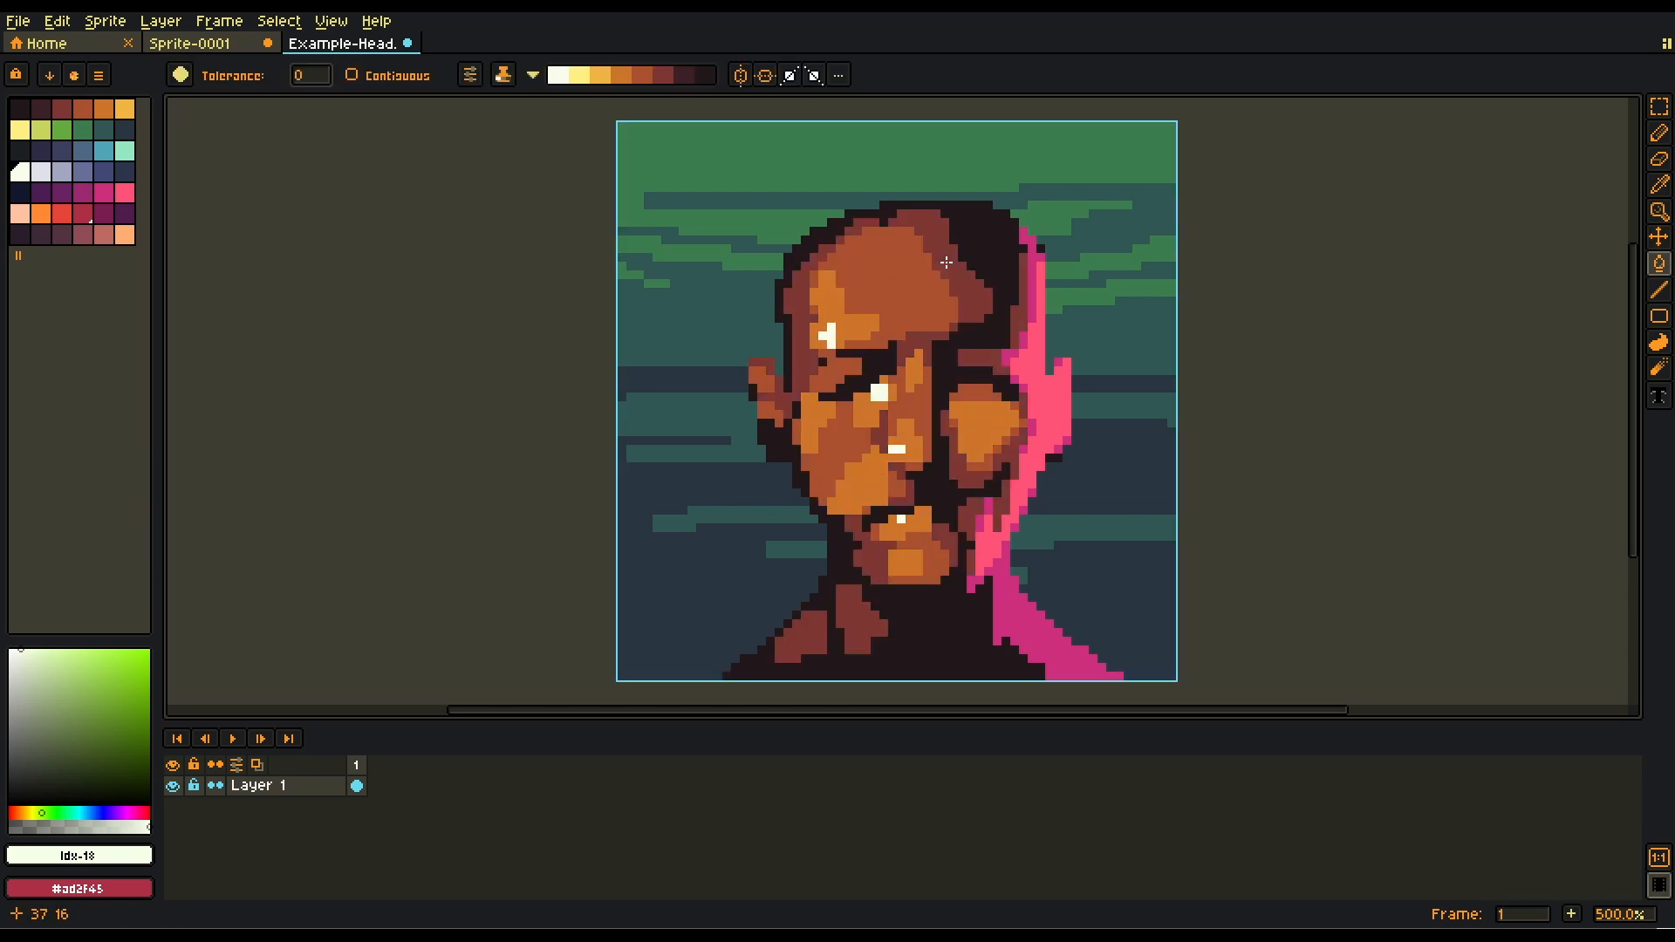
{"action": "key", "text": "ctrl+z"}
{"action": "key", "text": "ctrl+z"}
{"action": "key", "text": "ctrl+z"}
{"action": "key", "text": "ctrl+z"}
{"action": "key", "text": "ctrl+z"}
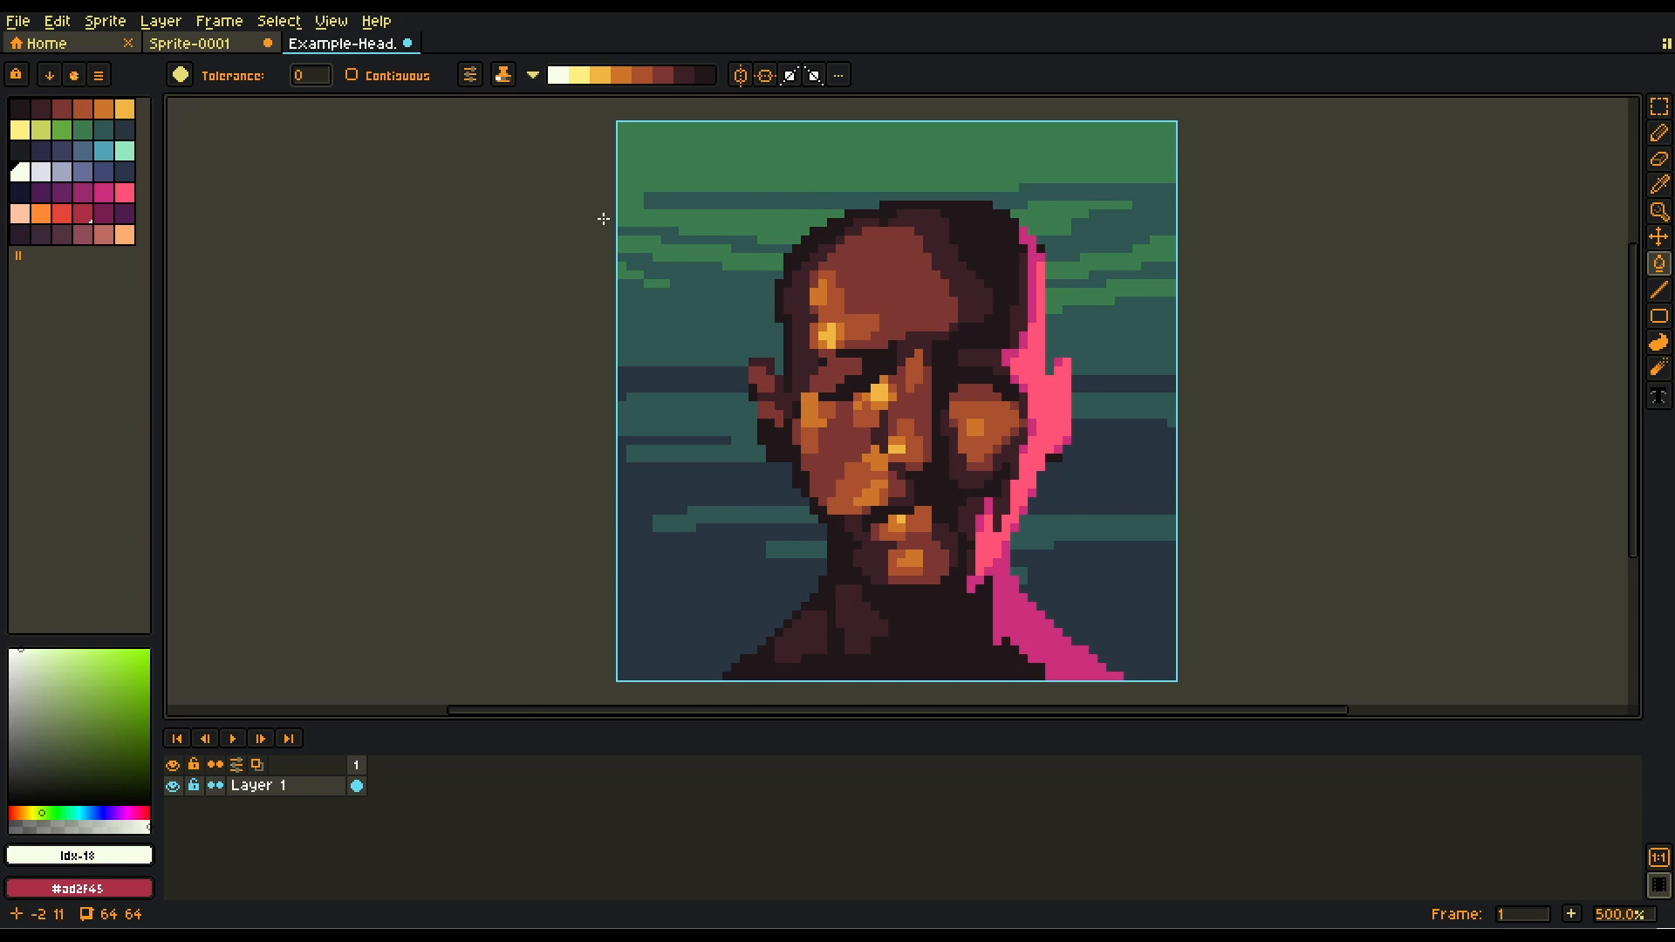
Set the Paint Bucket tolerance to 255 and lighten all the ramp colors on the head with one Shading fill.
{"action": "left_click", "coordinate": [308, 82]}
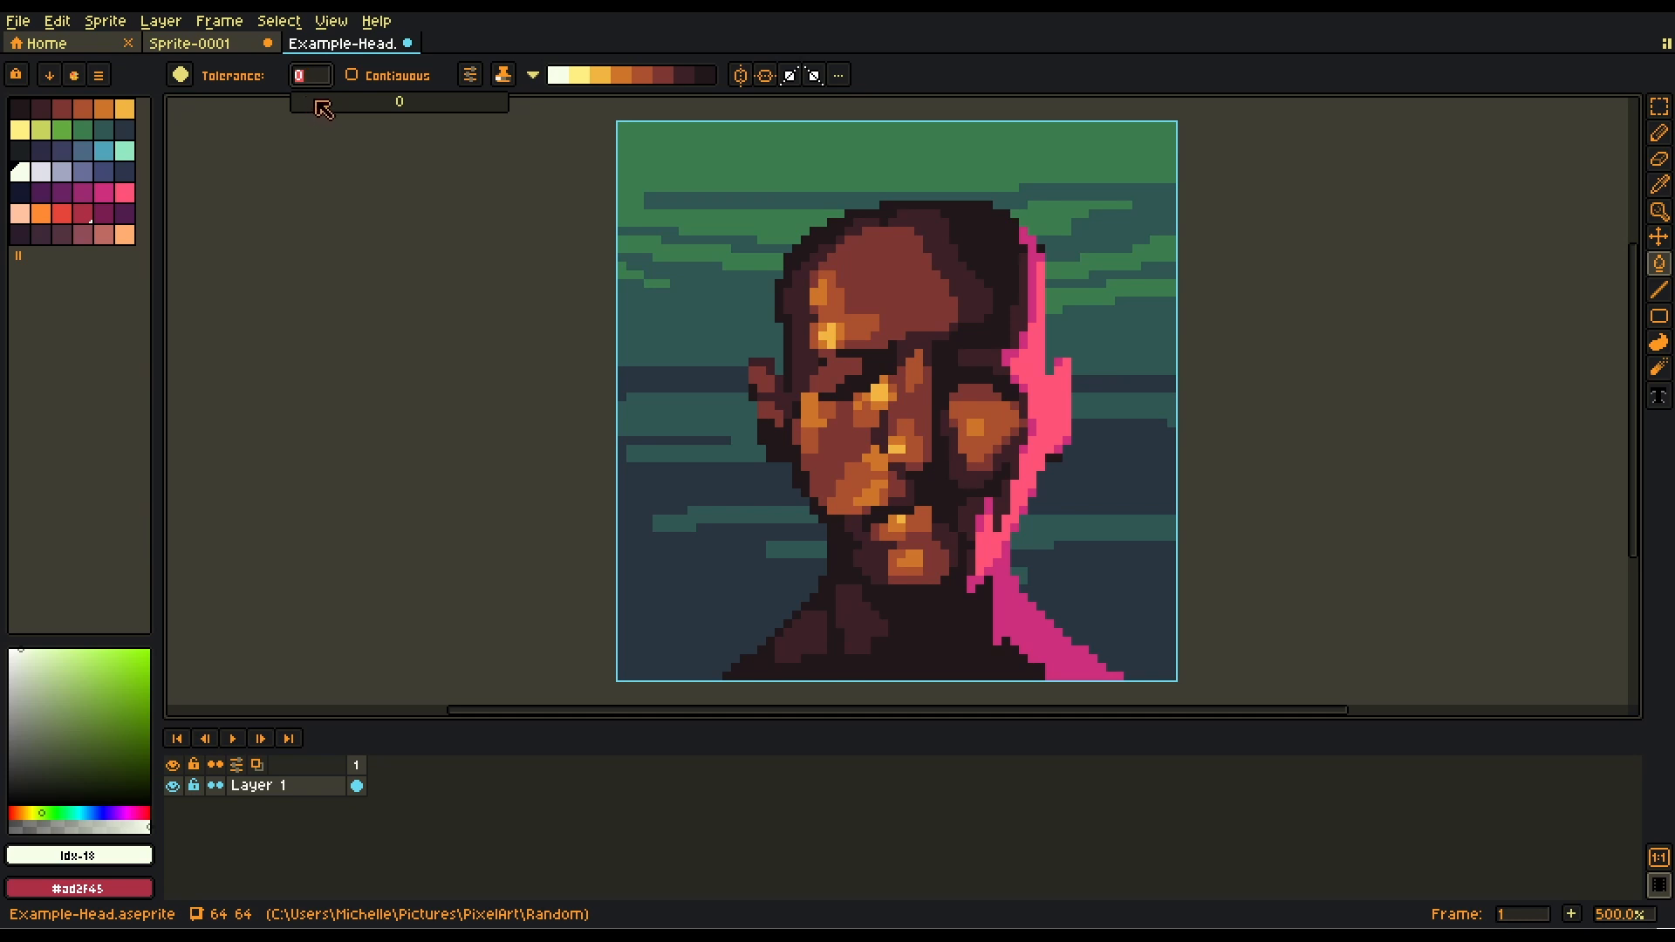
{"action": "left_click_drag", "start_coordinate": [311, 108], "coordinate": [829, 123]}
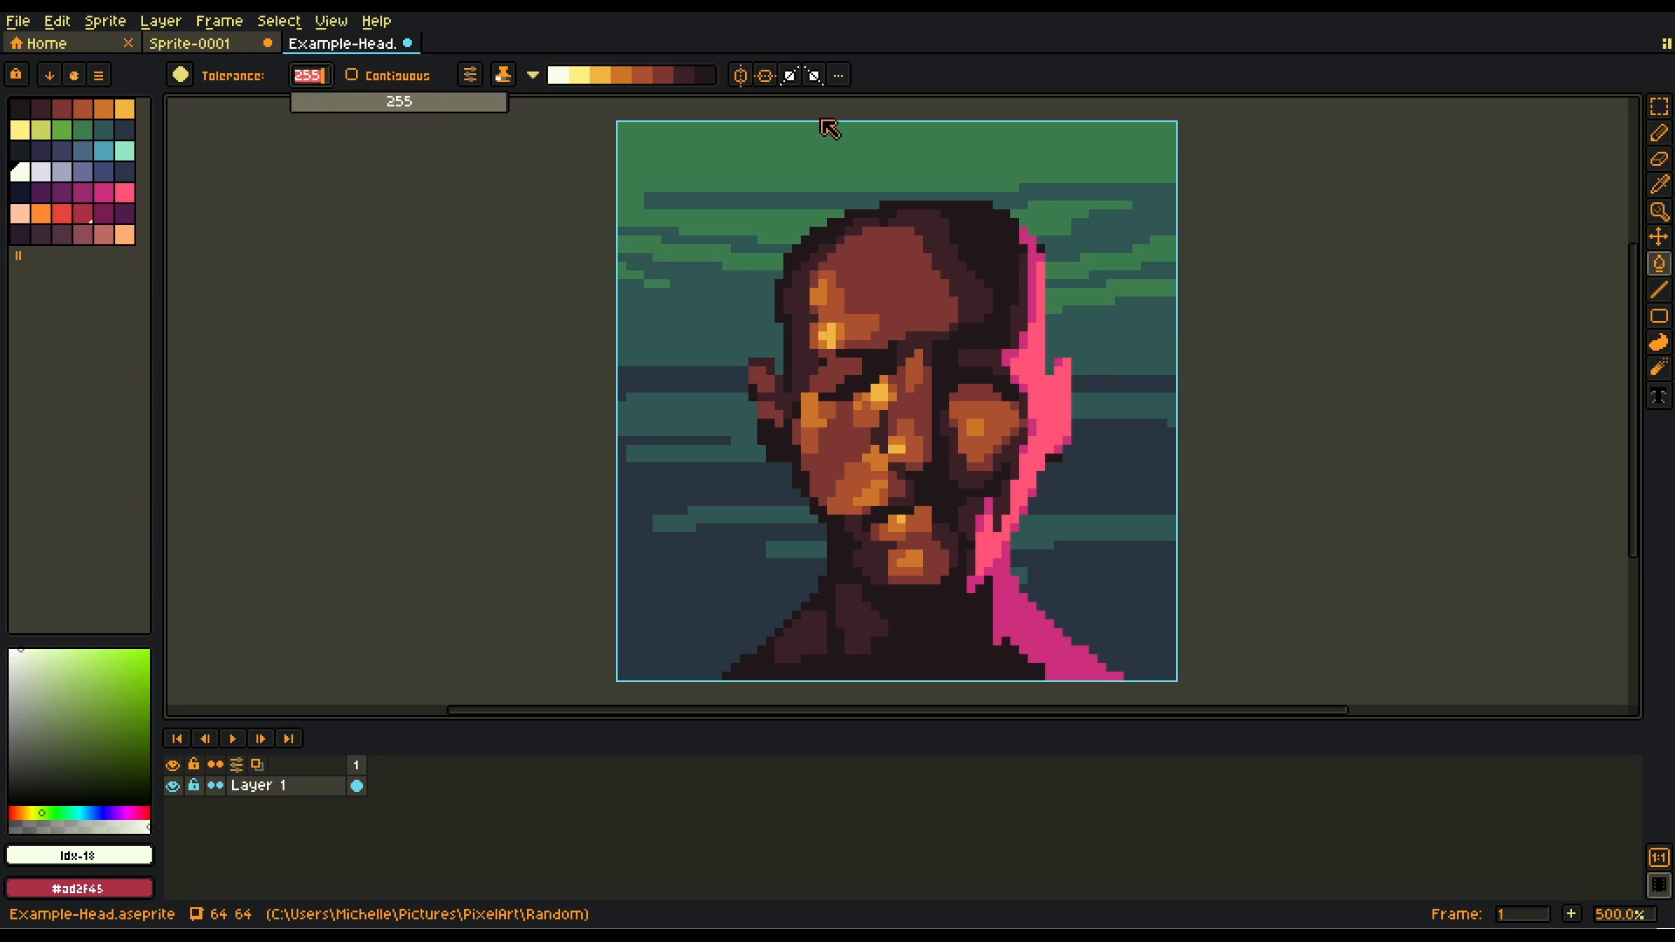
{"action": "left_click", "coordinate": [875, 67]}
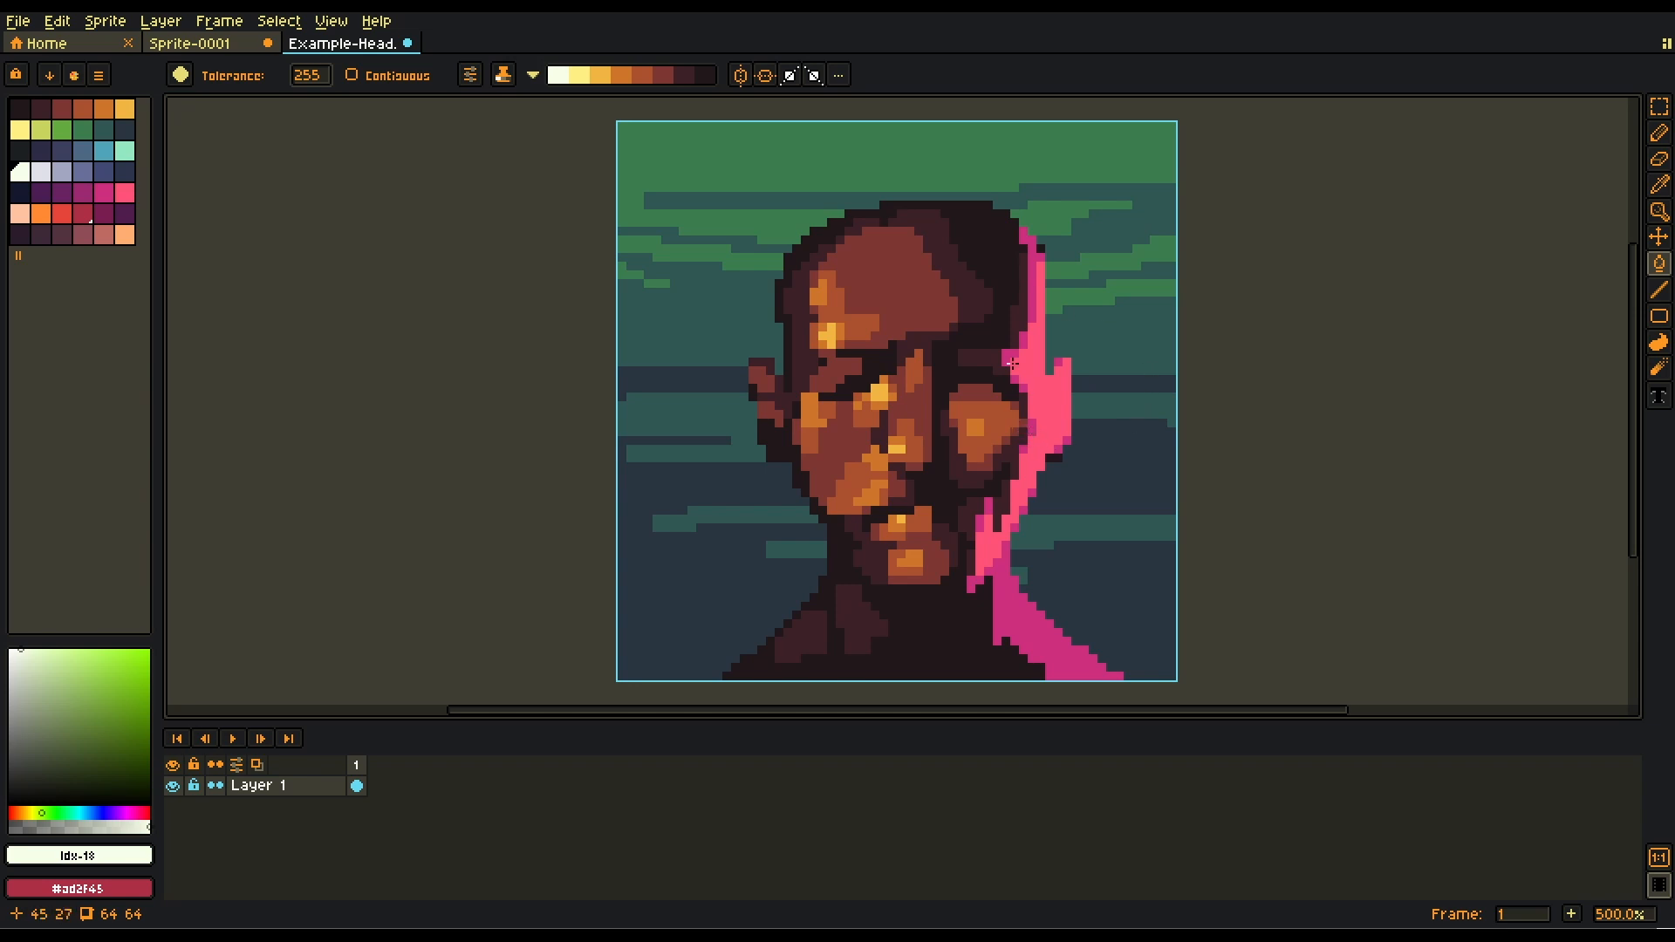
{"action": "left_click", "coordinate": [987, 419]}
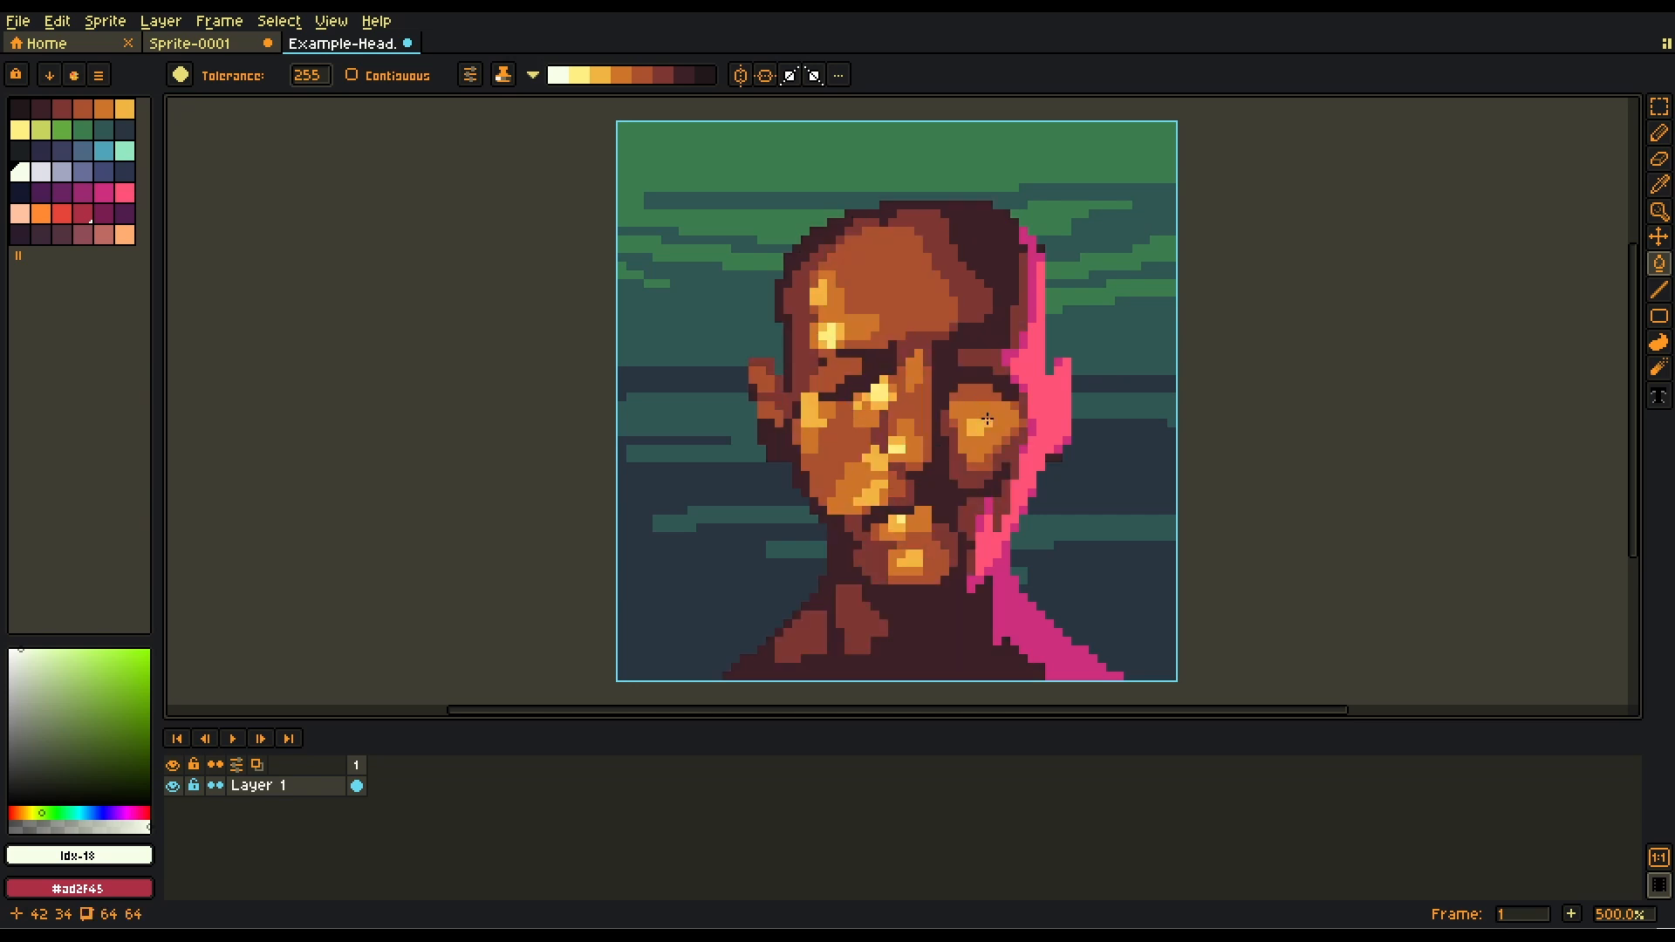
Reverse the shade ramp and darken all the skin colors of the head with one fill.
{"action": "left_click", "coordinate": [533, 76]}
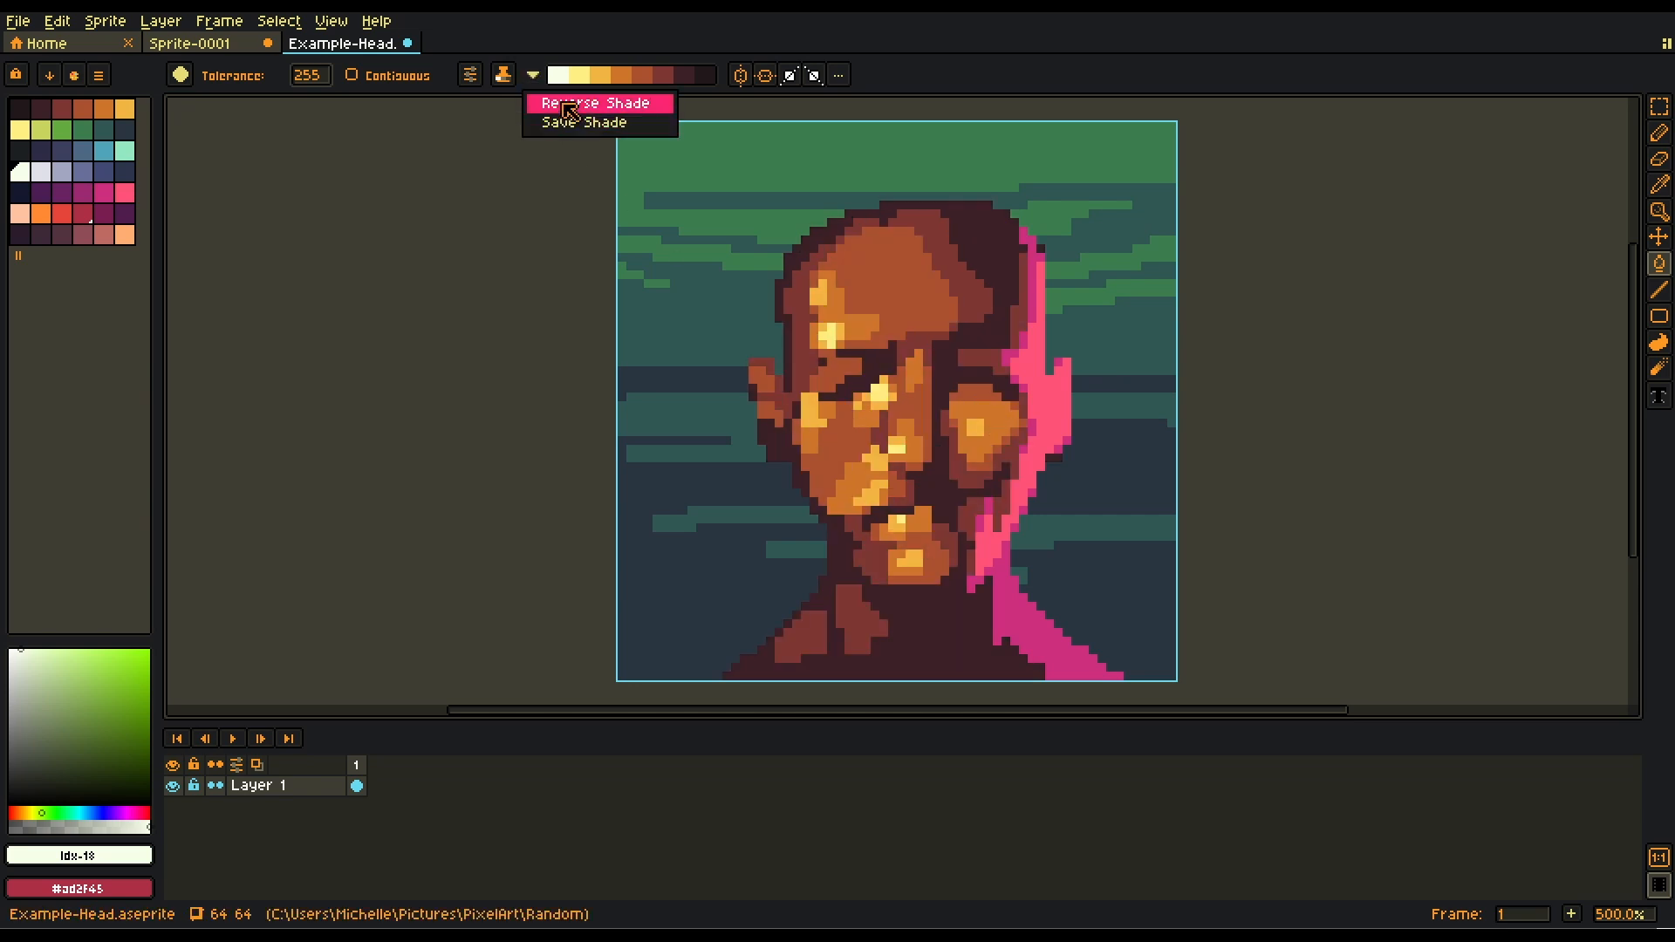
{"action": "left_click", "coordinate": [571, 103]}
{"action": "left_click", "coordinate": [860, 305]}
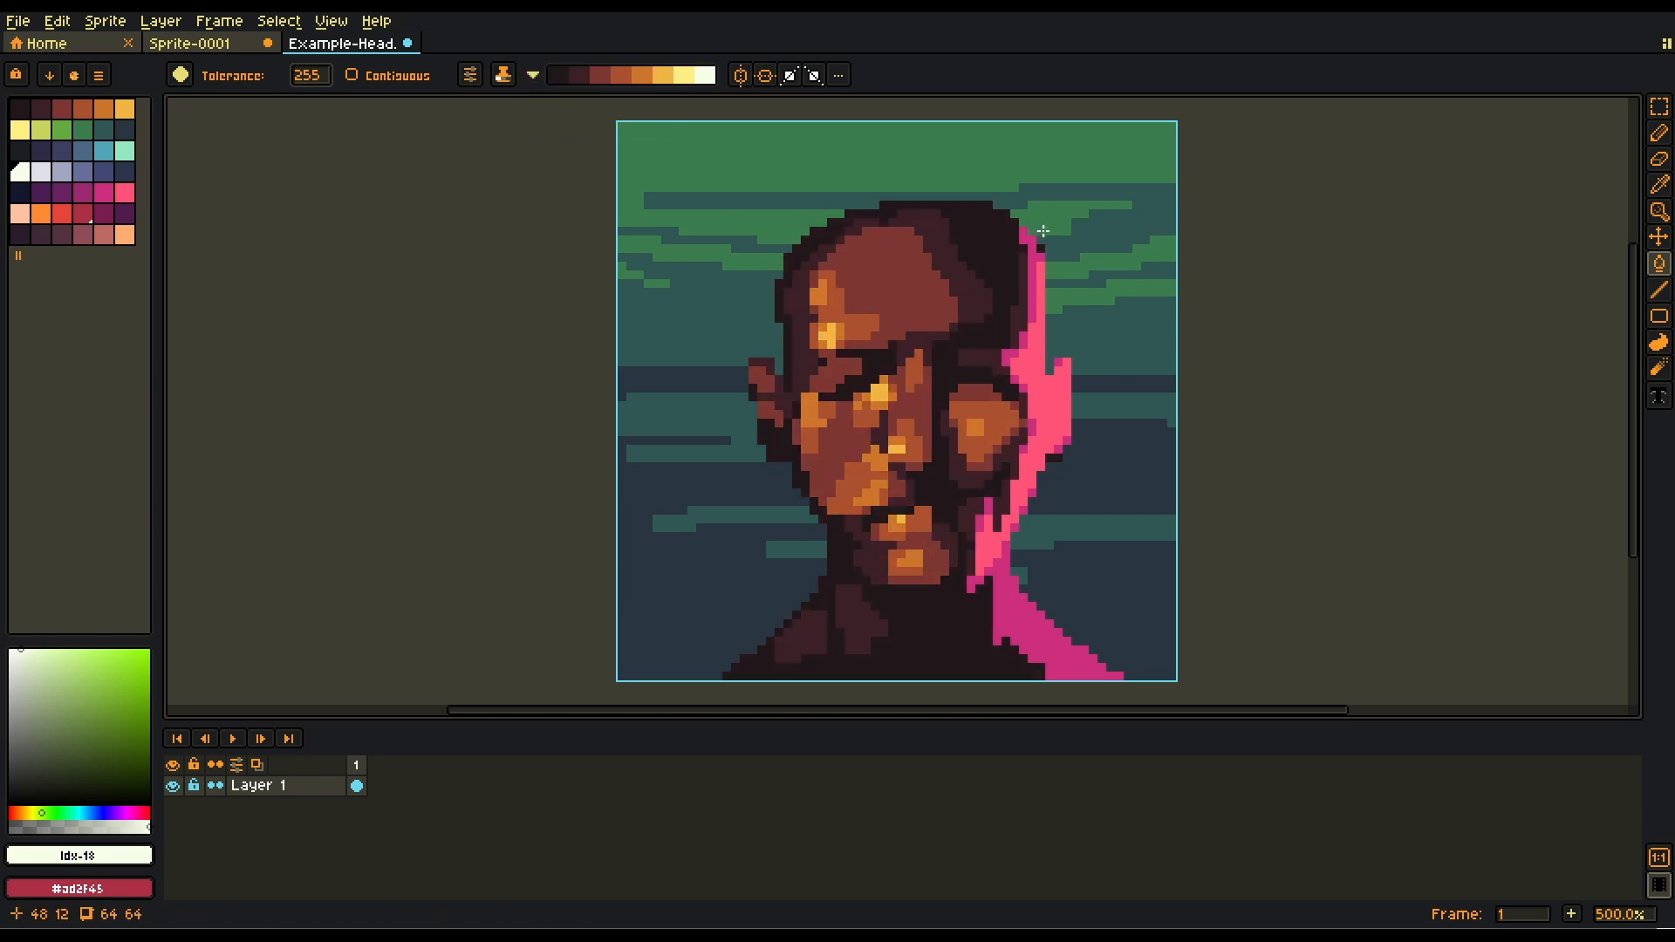
Reverse the shade ramp again and lighten all the skin colors of the head by several shades with repeated fills.
{"action": "left_click", "coordinate": [533, 76]}
{"action": "left_click", "coordinate": [571, 104]}
{"action": "left_click", "coordinate": [812, 305]}
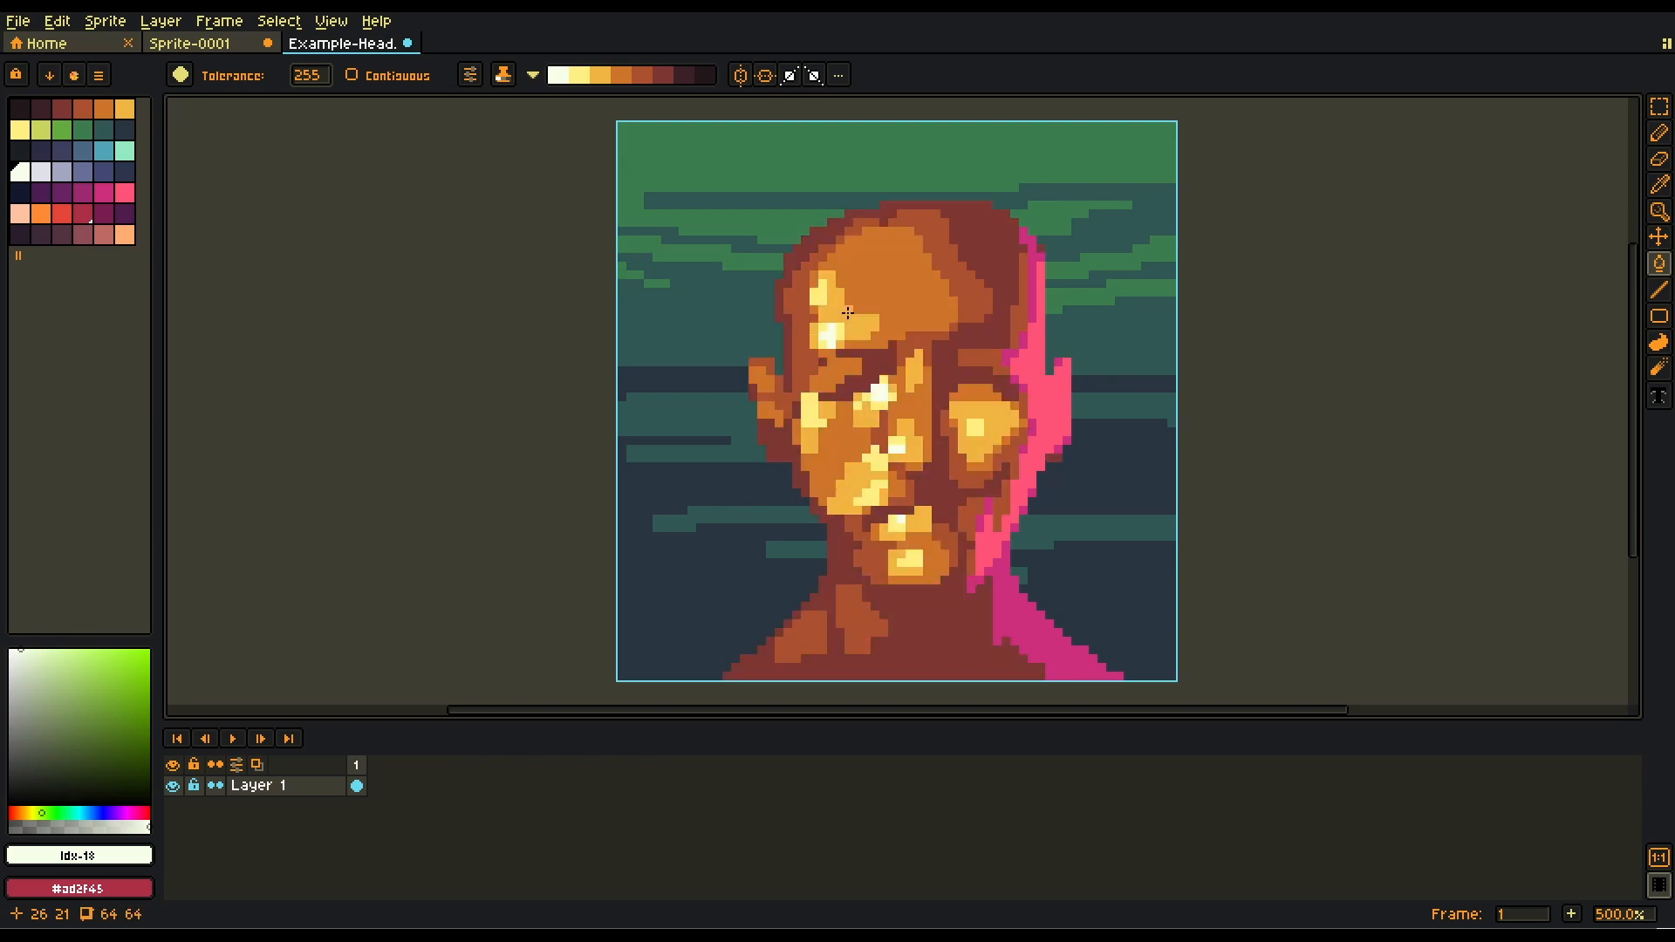
{"action": "left_click", "coordinate": [812, 305]}
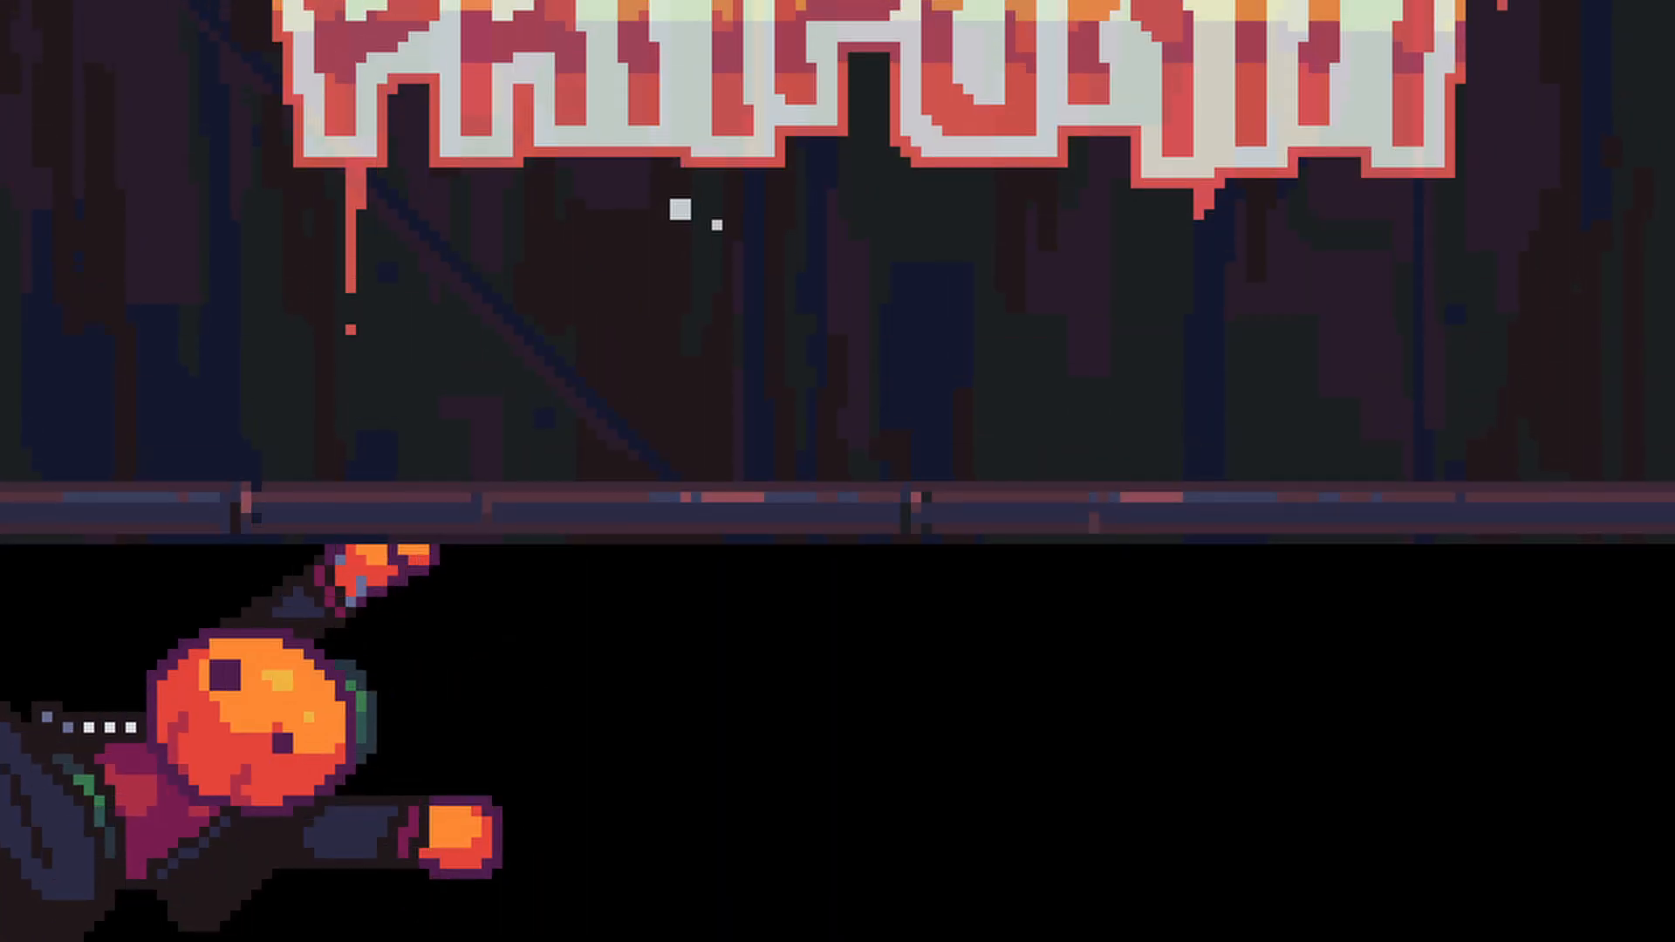